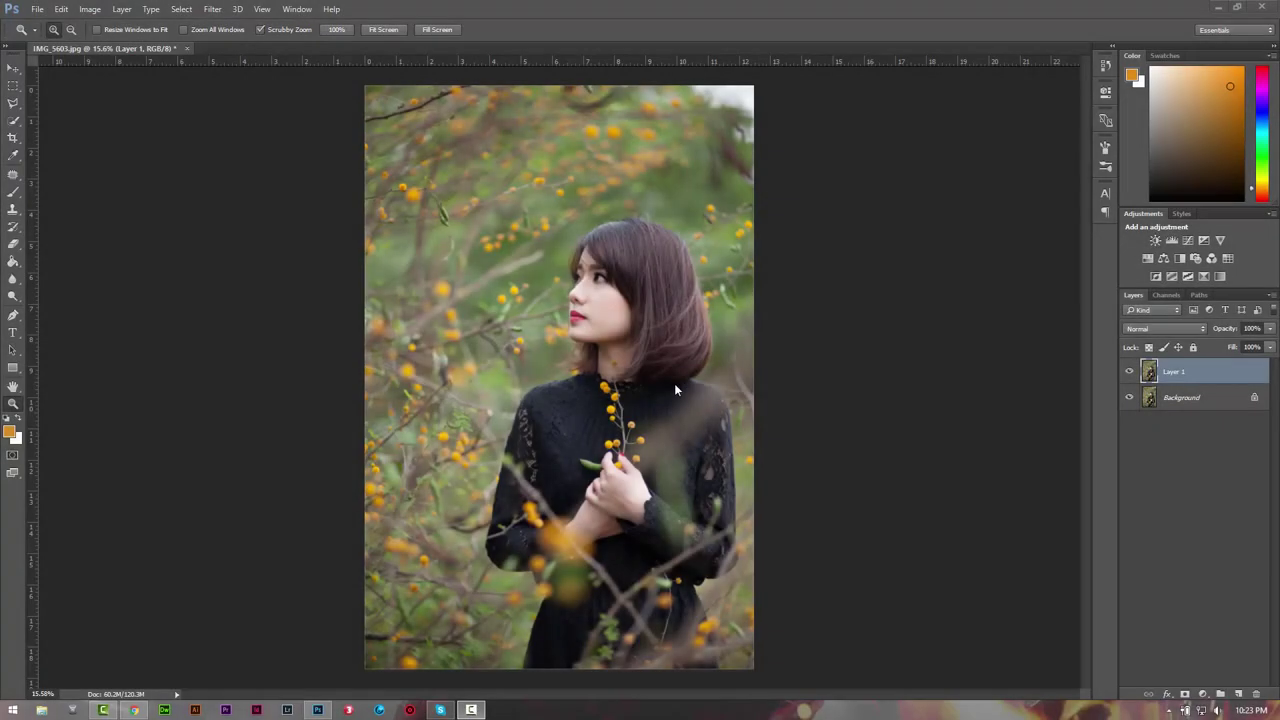
Step: Switch from Photoshop to the browser showing the Facebook pages
{"action": "left_click", "coordinate": [134, 709]}
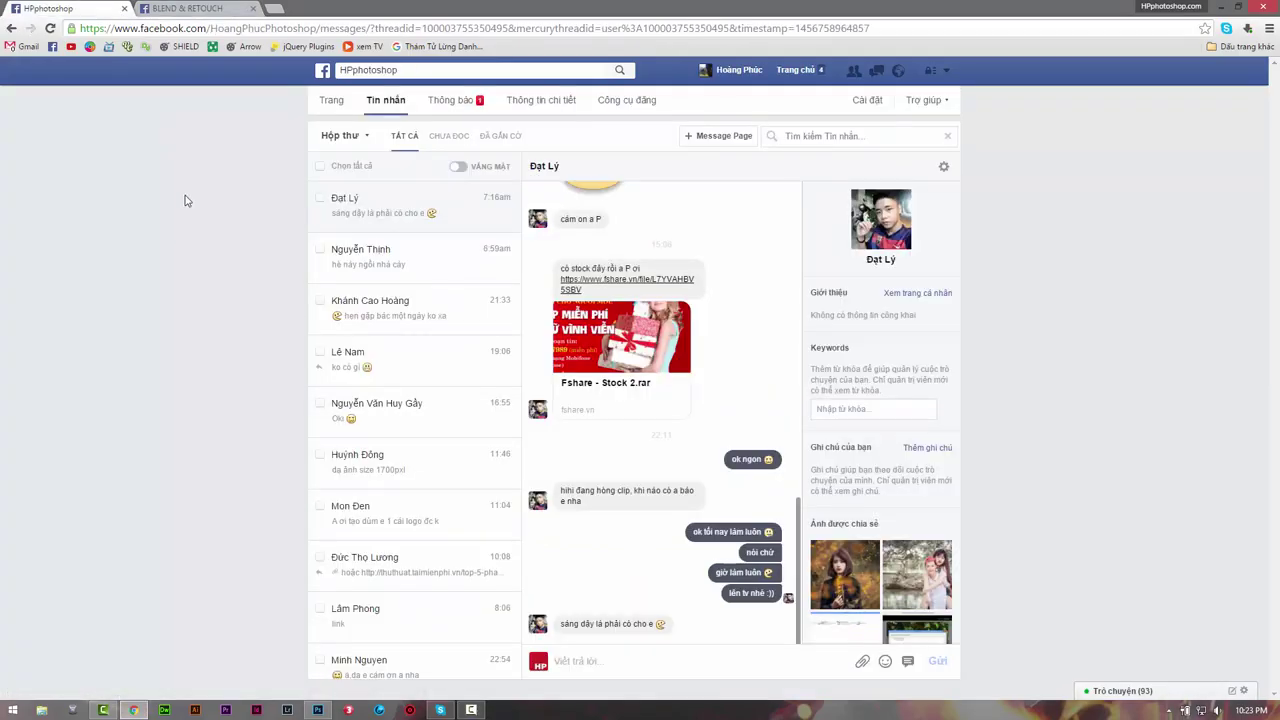
Step: Compare the group post's portrait with the Messages reference photo, viewing both full size
{"action": "left_click", "coordinate": [200, 8]}
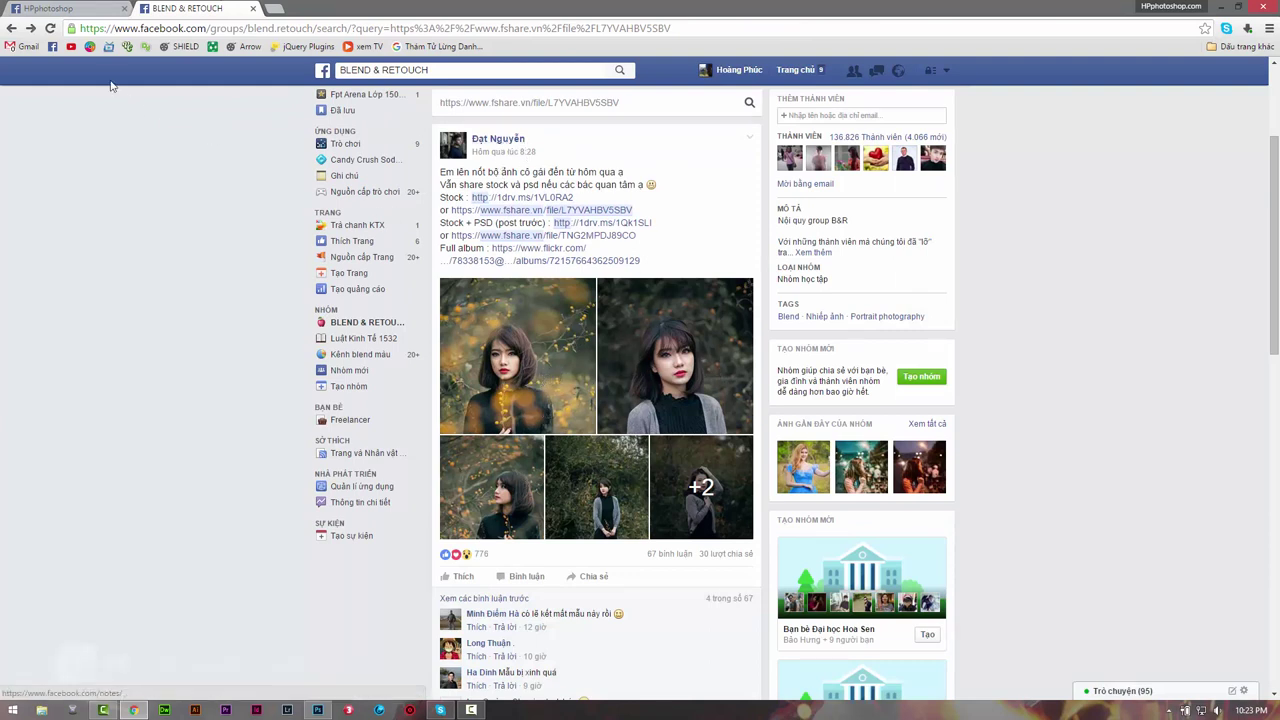
{"action": "left_click", "coordinate": [90, 8]}
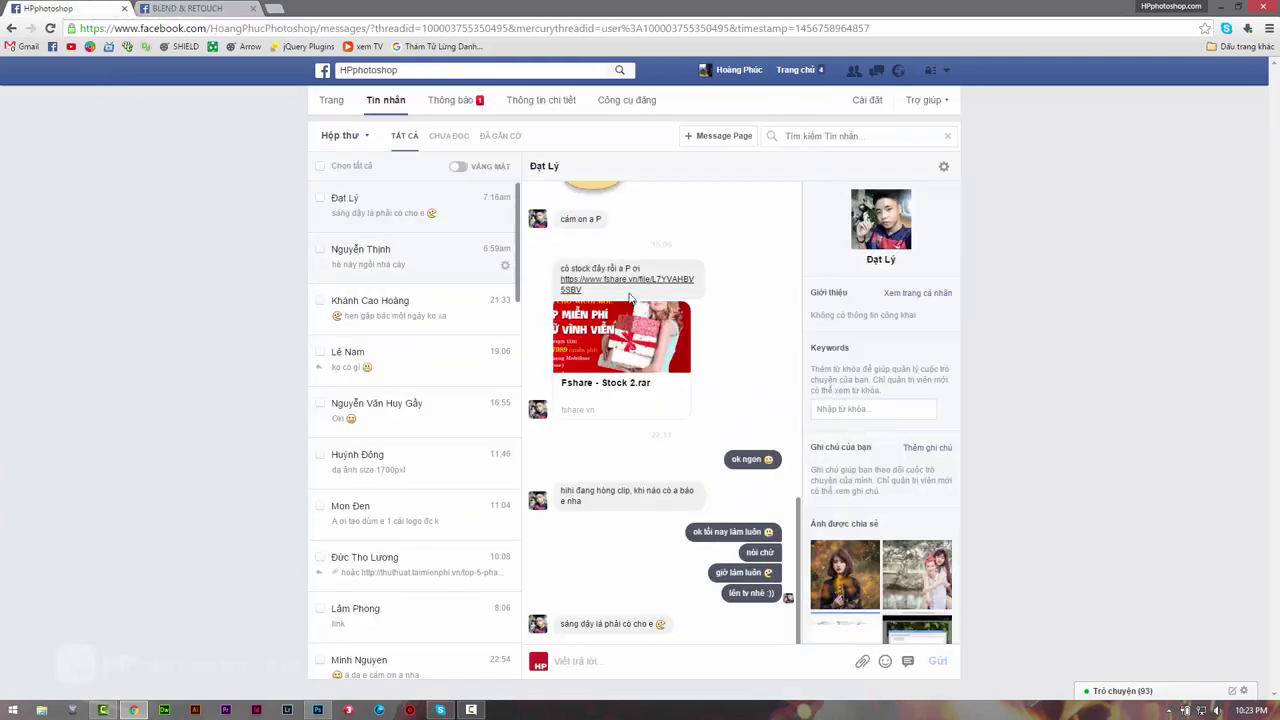
{"action": "left_click_drag", "start_coordinate": [799, 535], "coordinate": [797, 357]}
{"action": "left_click", "coordinate": [673, 397]}
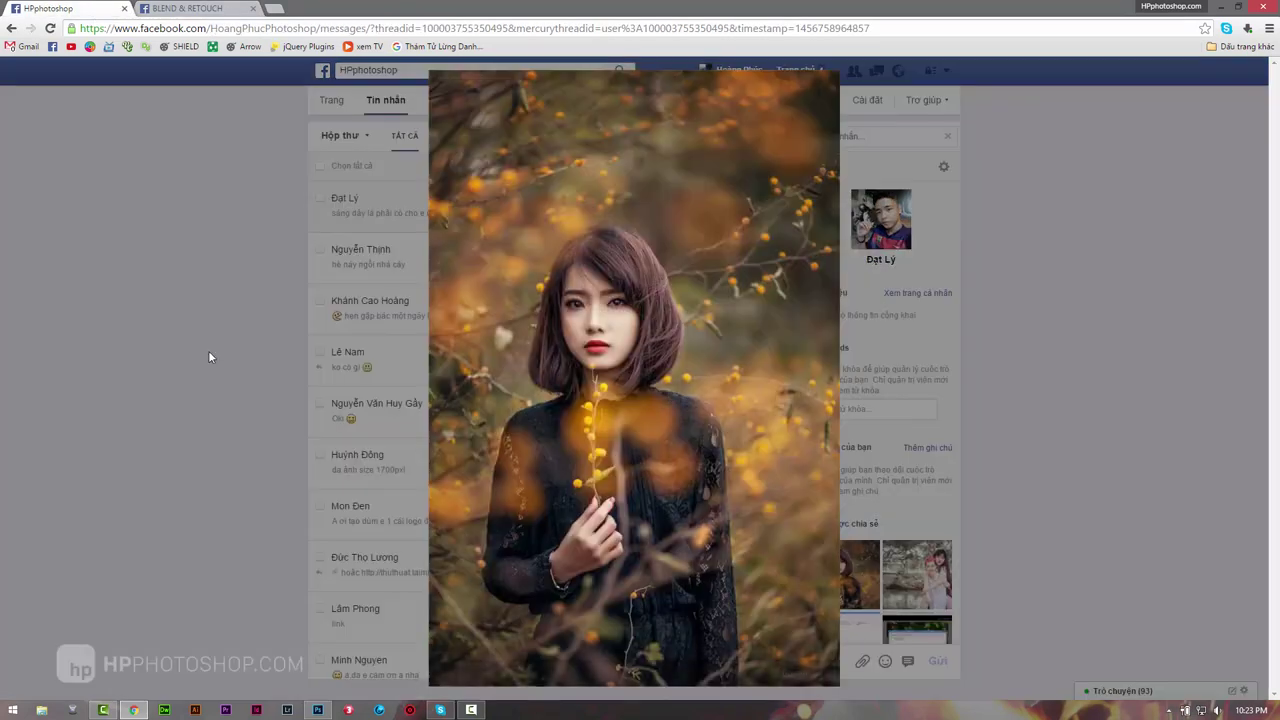
{"action": "left_click", "coordinate": [183, 8]}
{"action": "left_click", "coordinate": [500, 343]}
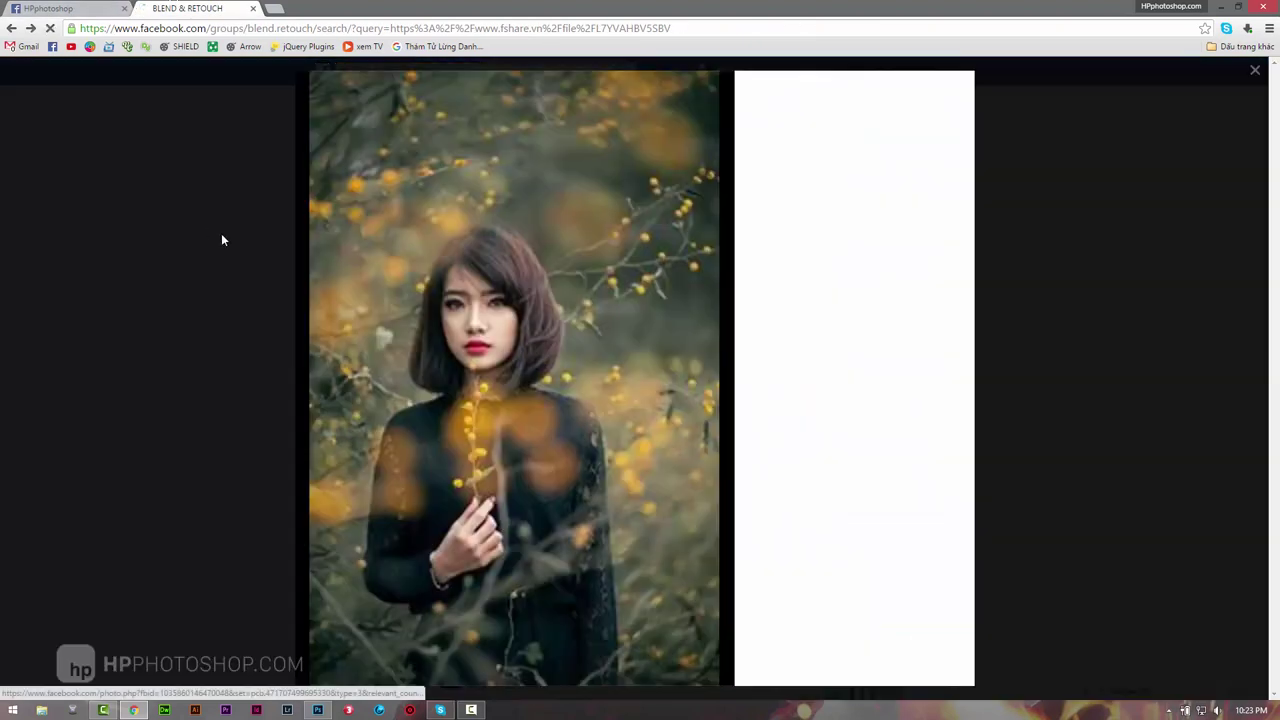
{"action": "left_click", "coordinate": [95, 8]}
{"action": "left_click", "coordinate": [175, 8]}
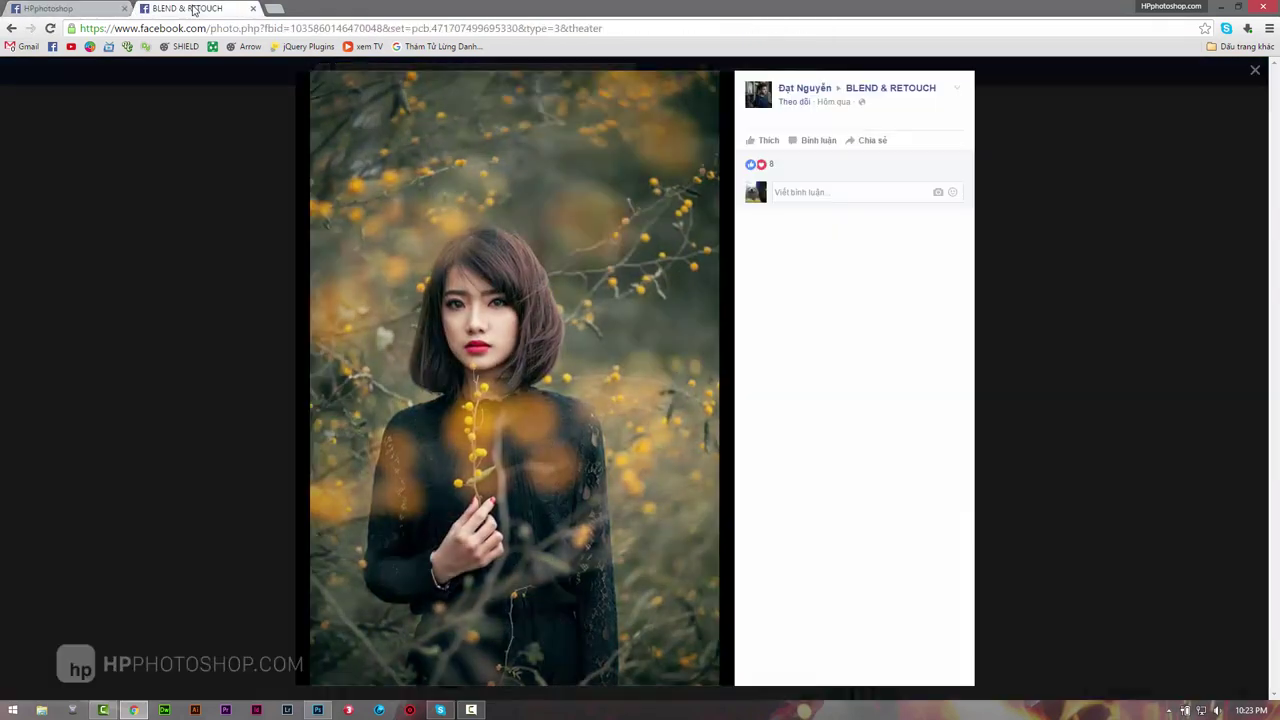
{"action": "left_click", "coordinate": [106, 9]}
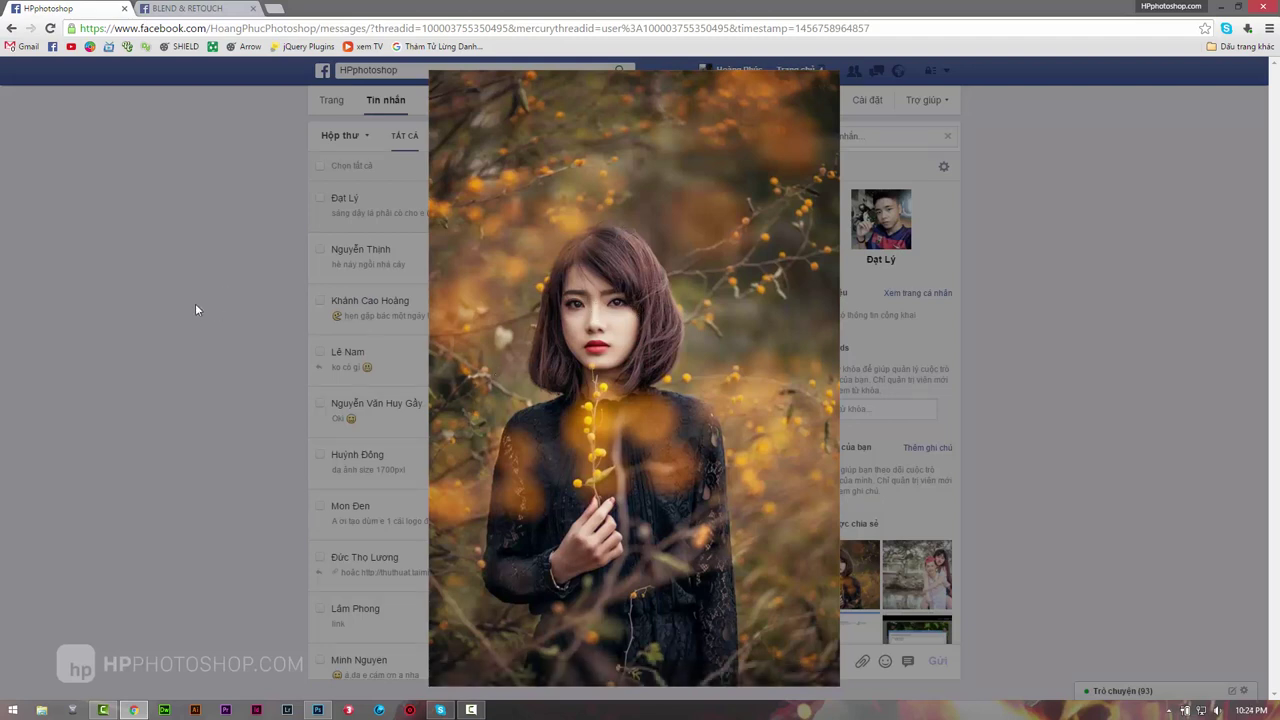
{"action": "mouse_move", "coordinate": [618, 313]}
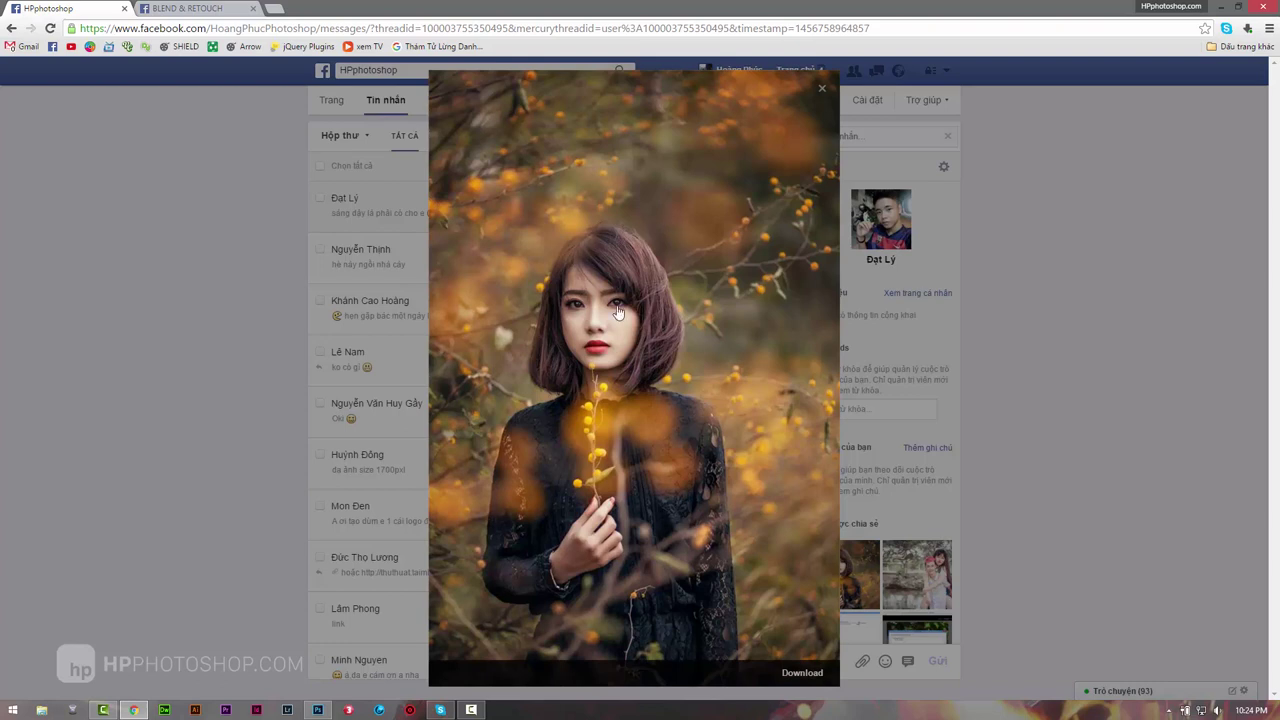
Step: Copy the warm autumn reference portrait from the Messages thread and return to Photoshop
{"action": "left_click", "coordinate": [130, 285]}
{"action": "scroll", "coordinate": [634, 443], "scroll_direction": "down", "scroll_amount": 3}
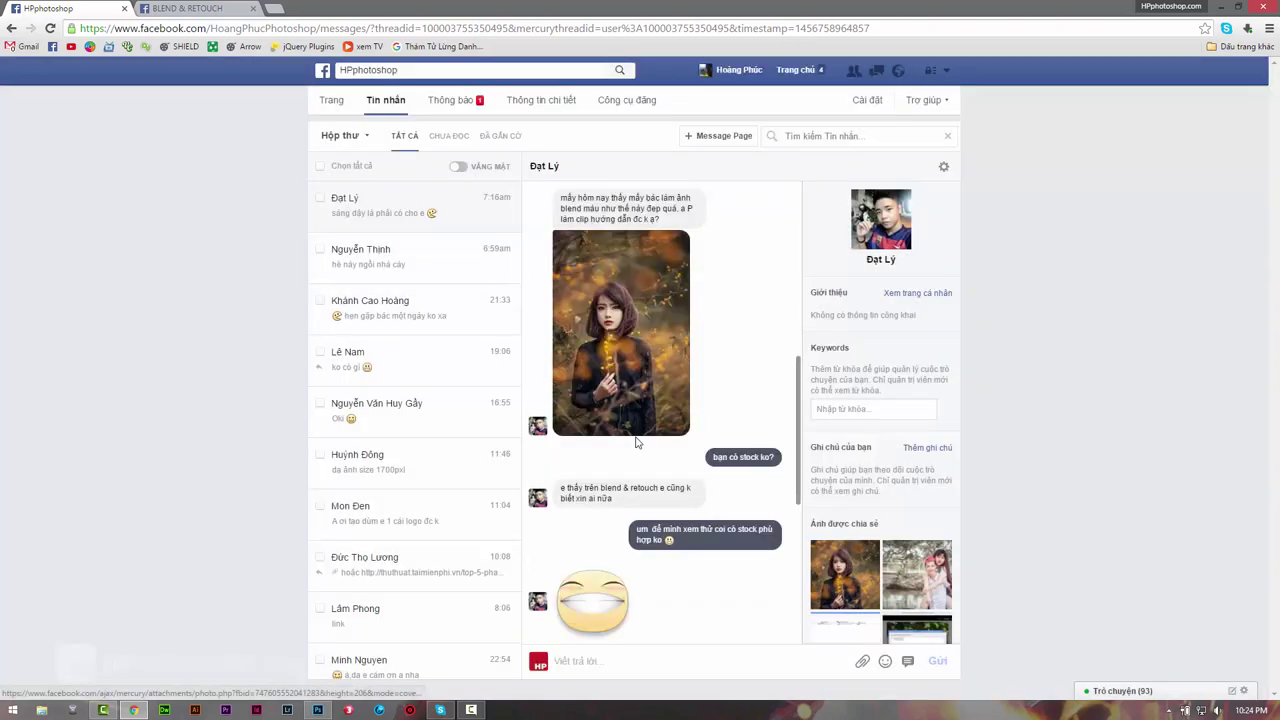
{"action": "scroll", "coordinate": [752, 453], "scroll_direction": "up", "scroll_amount": 3}
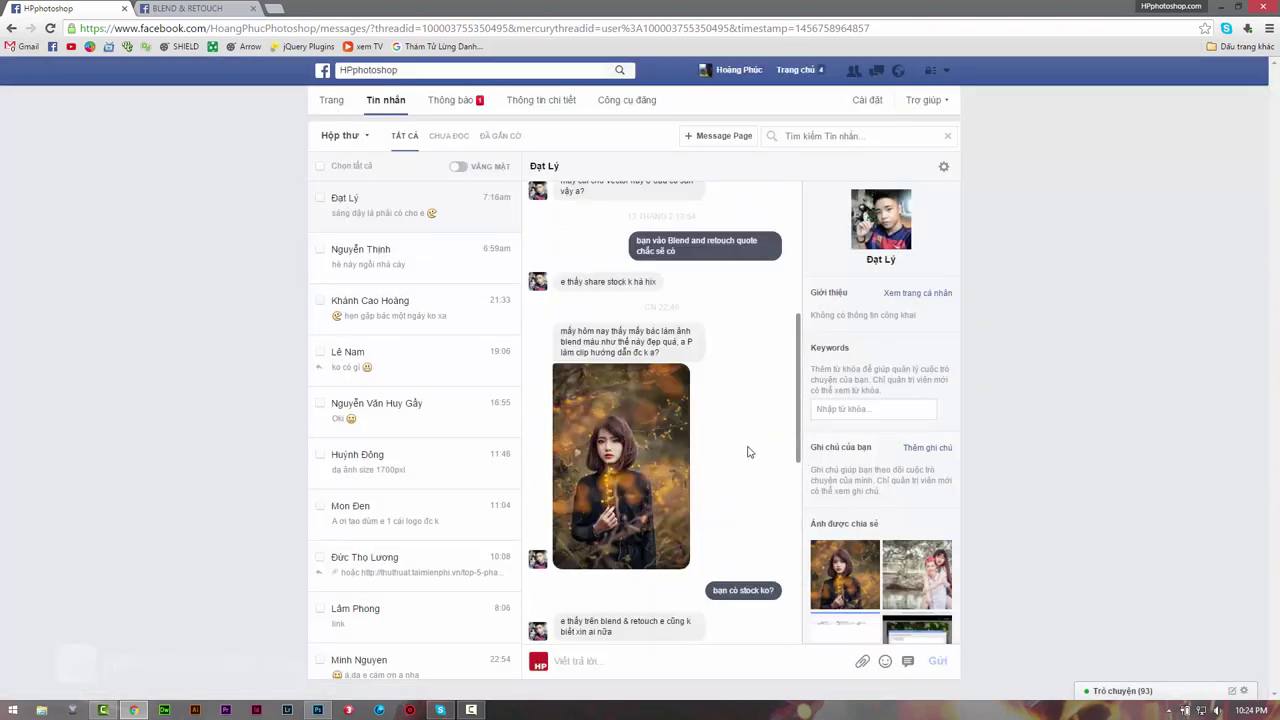
{"action": "left_click", "coordinate": [620, 430]}
{"action": "right_click", "coordinate": [598, 327]}
{"action": "left_click", "coordinate": [643, 366]}
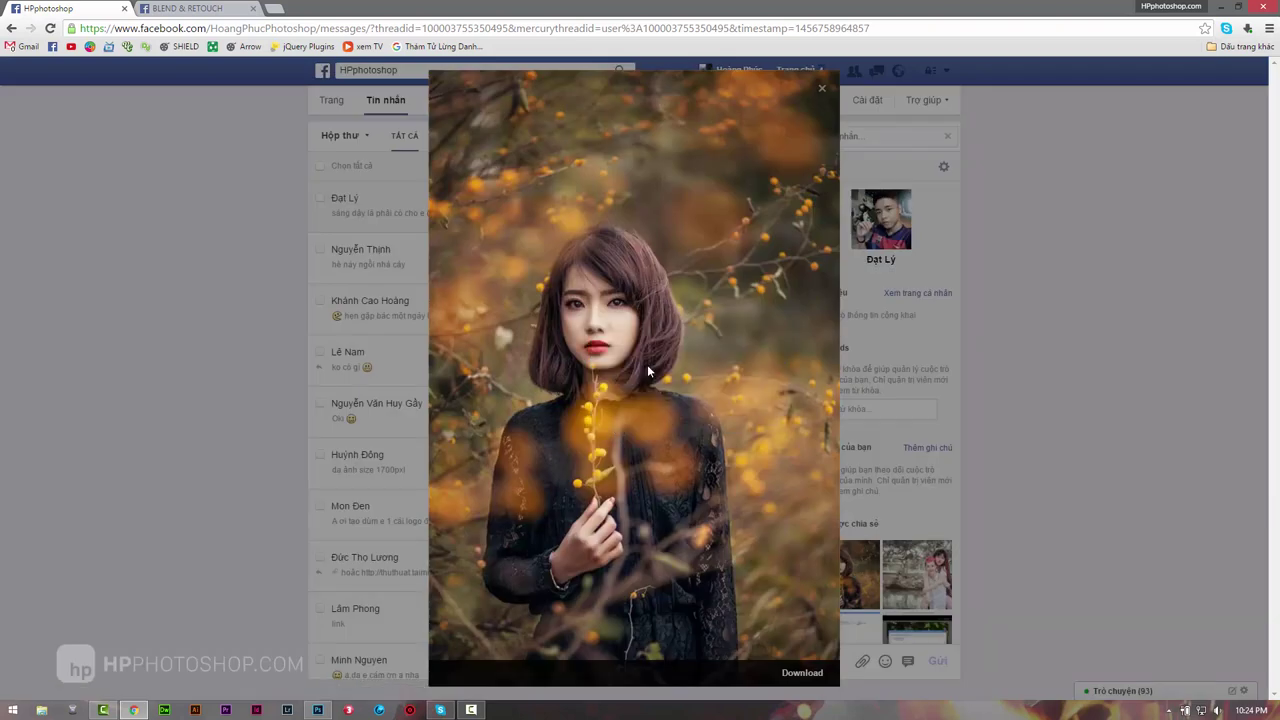
{"action": "left_click", "coordinate": [318, 710]}
Step: Create a new 640×960 Clipboard-preset document and paste the reference portrait into it
{"action": "left_click", "coordinate": [37, 9]}
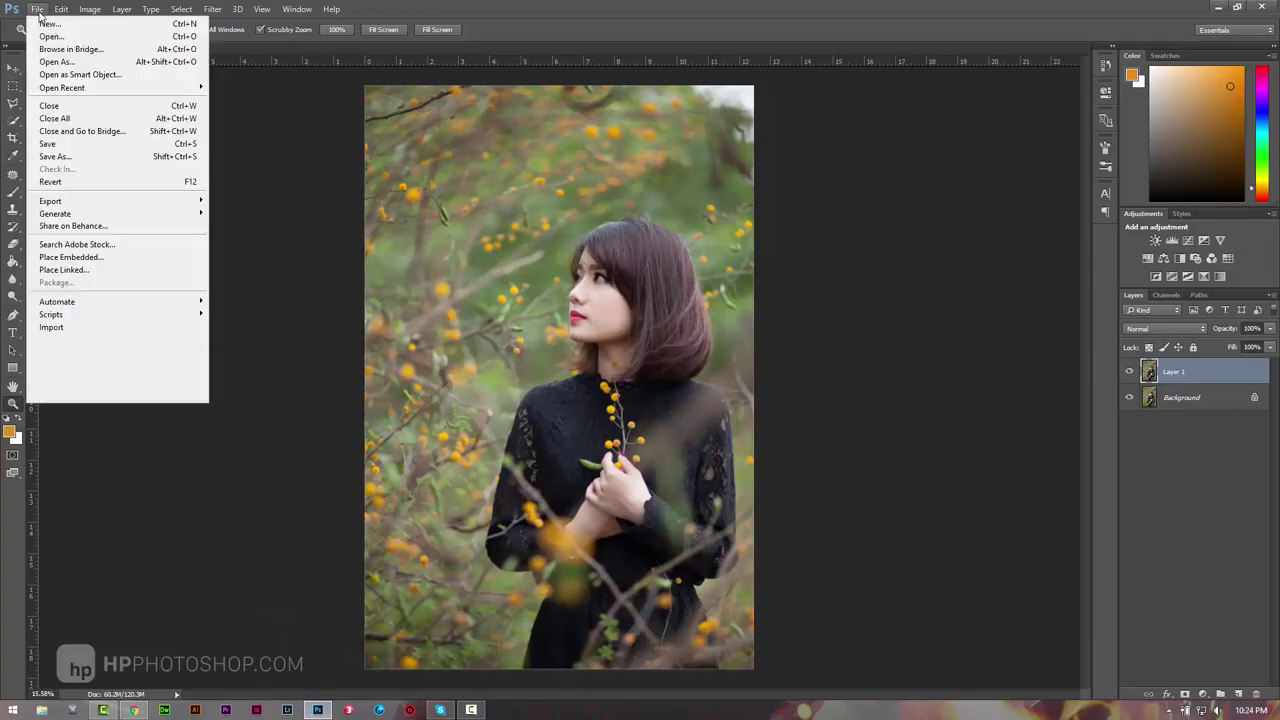
{"action": "left_click", "coordinate": [50, 24]}
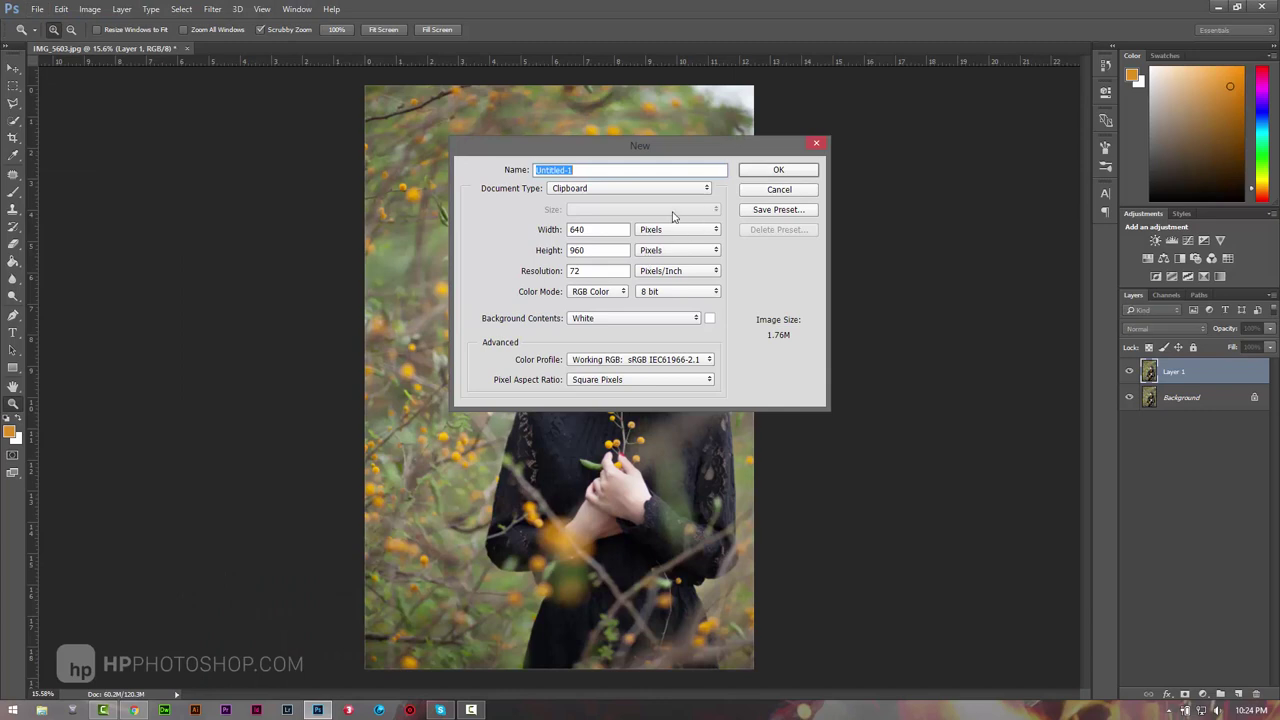
{"action": "left_click", "coordinate": [777, 177]}
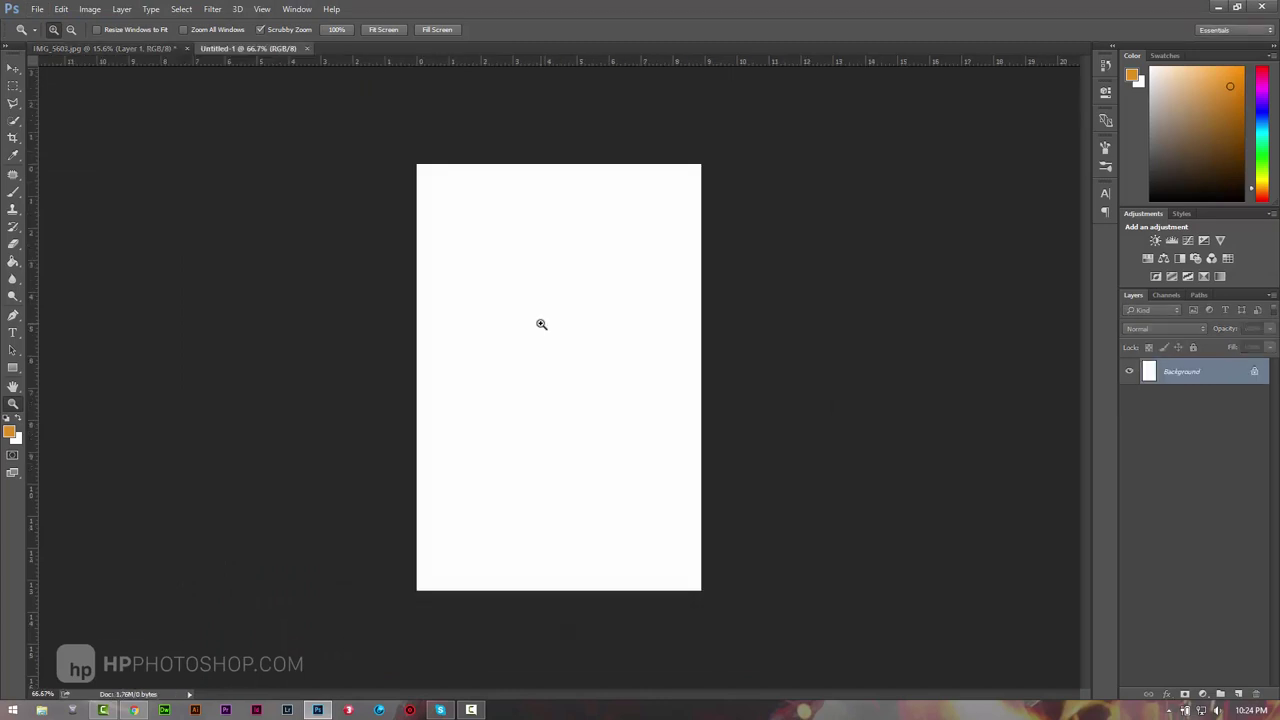
{"action": "key", "text": "ctrl+v"}
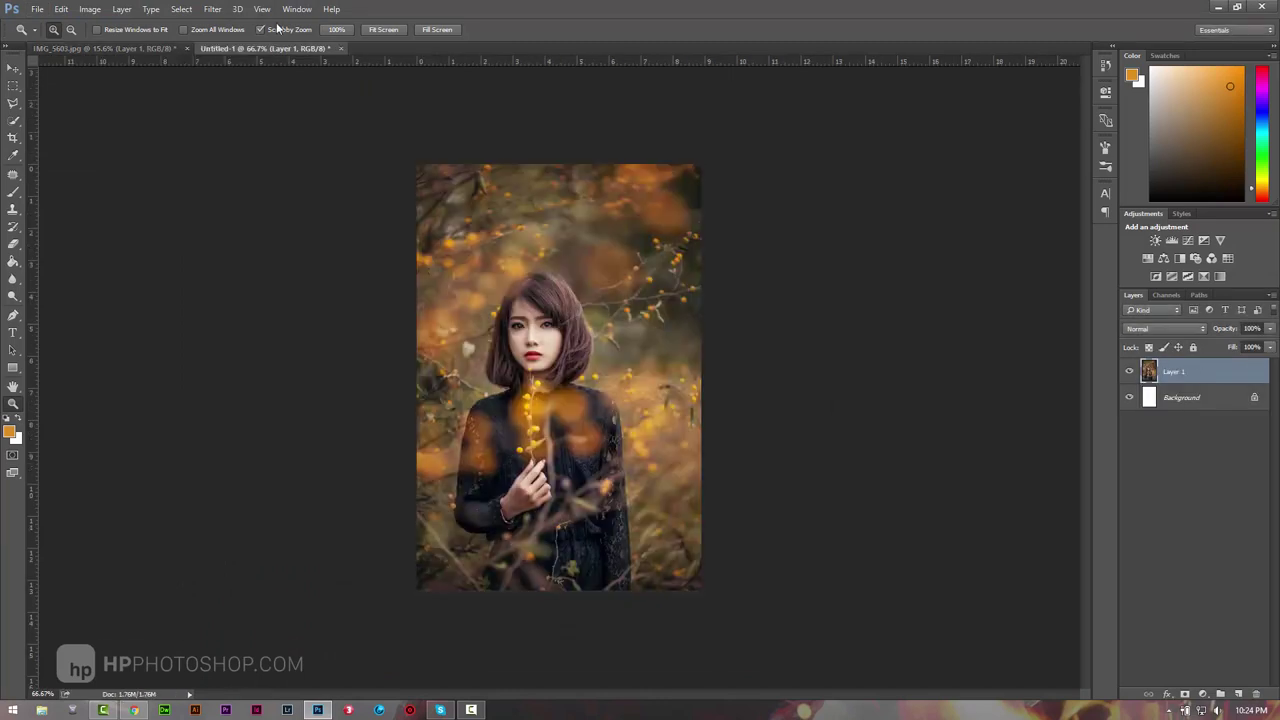
Step: Tile both documents 2-up Vertical and zoom in on the reference portrait
{"action": "left_click", "coordinate": [260, 9]}
{"action": "mouse_move", "coordinate": [305, 24]}
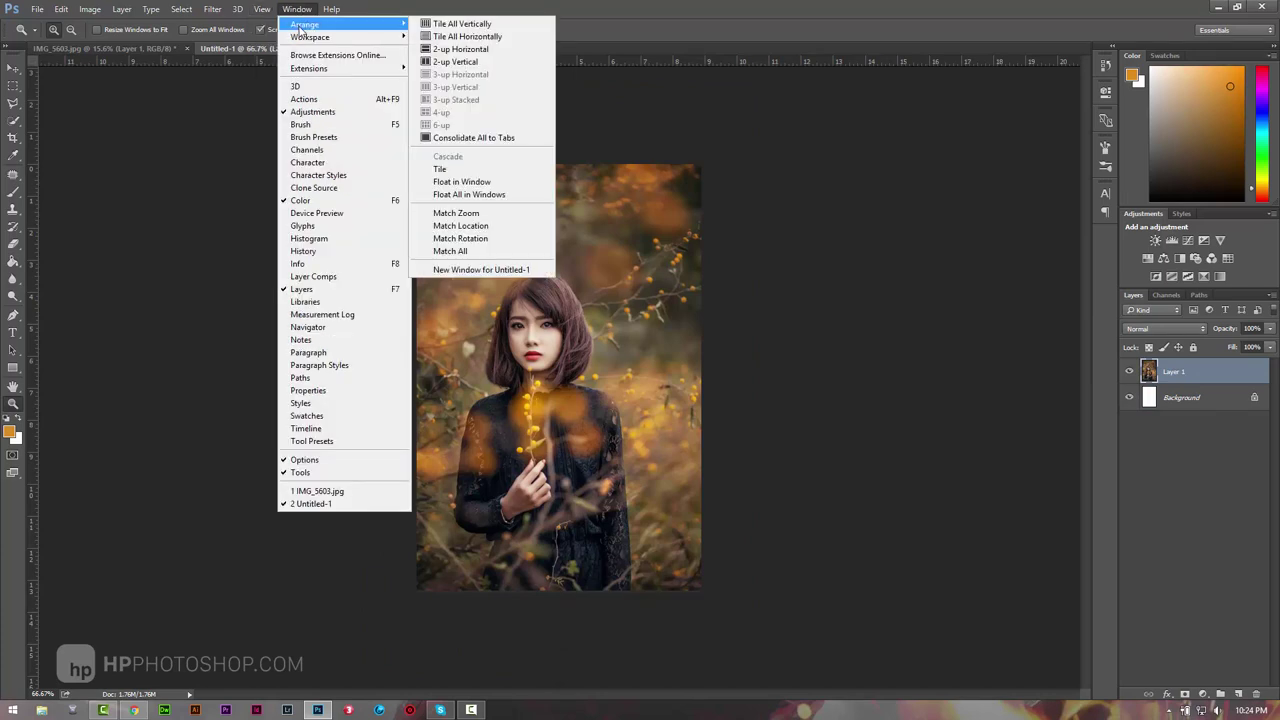
{"action": "left_click", "coordinate": [455, 61]}
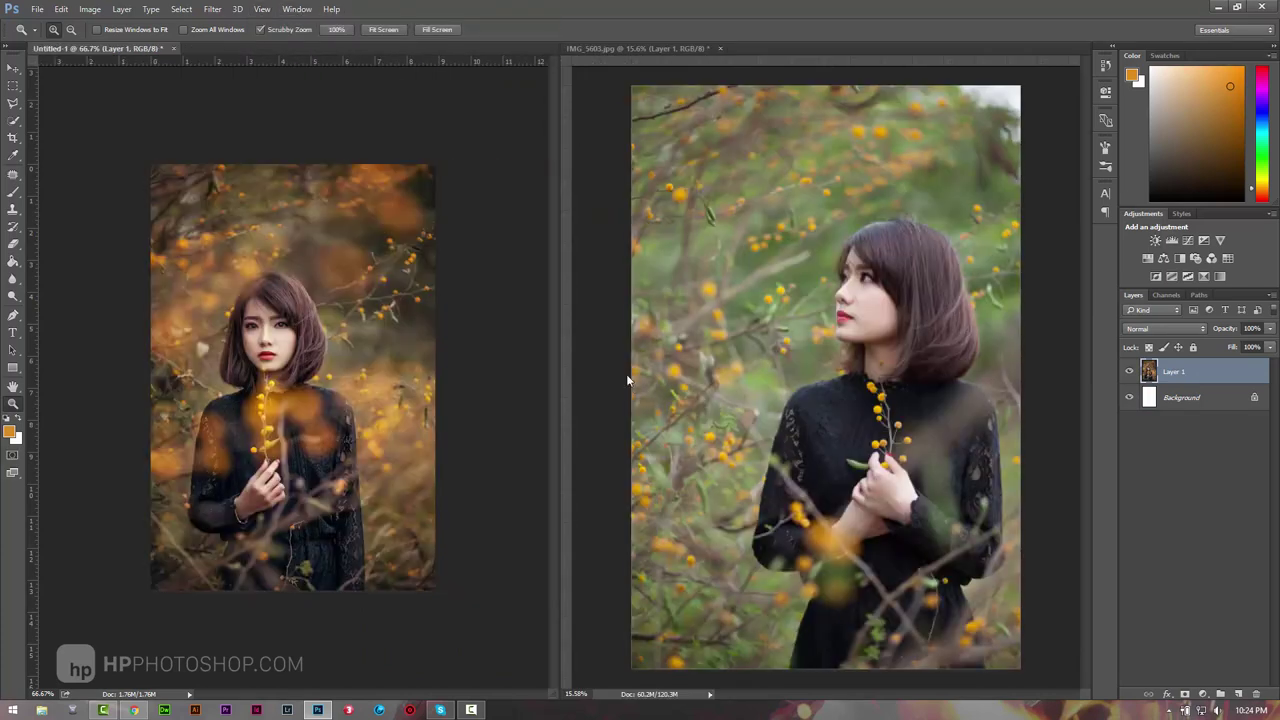
{"action": "left_click_drag", "start_coordinate": [300, 343], "coordinate": [330, 343]}
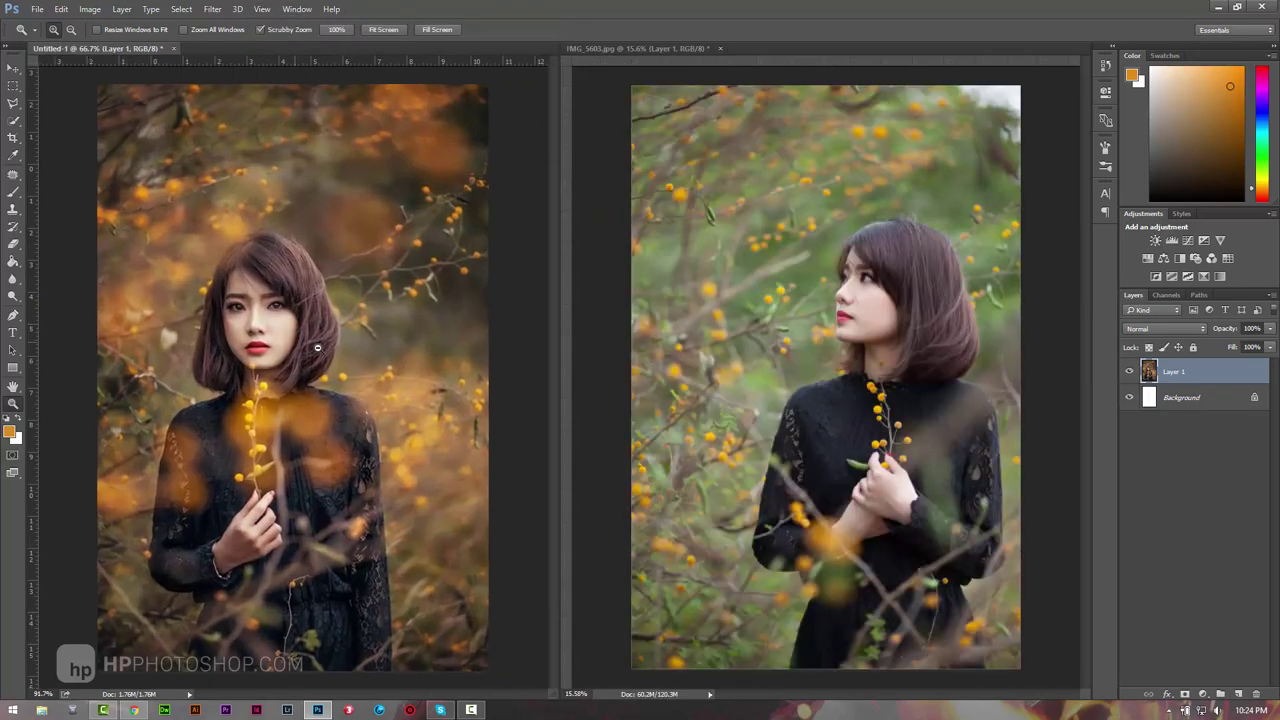
Step: Merge Layer 1 down into the original photo's Background layer
{"action": "left_click", "coordinate": [880, 311]}
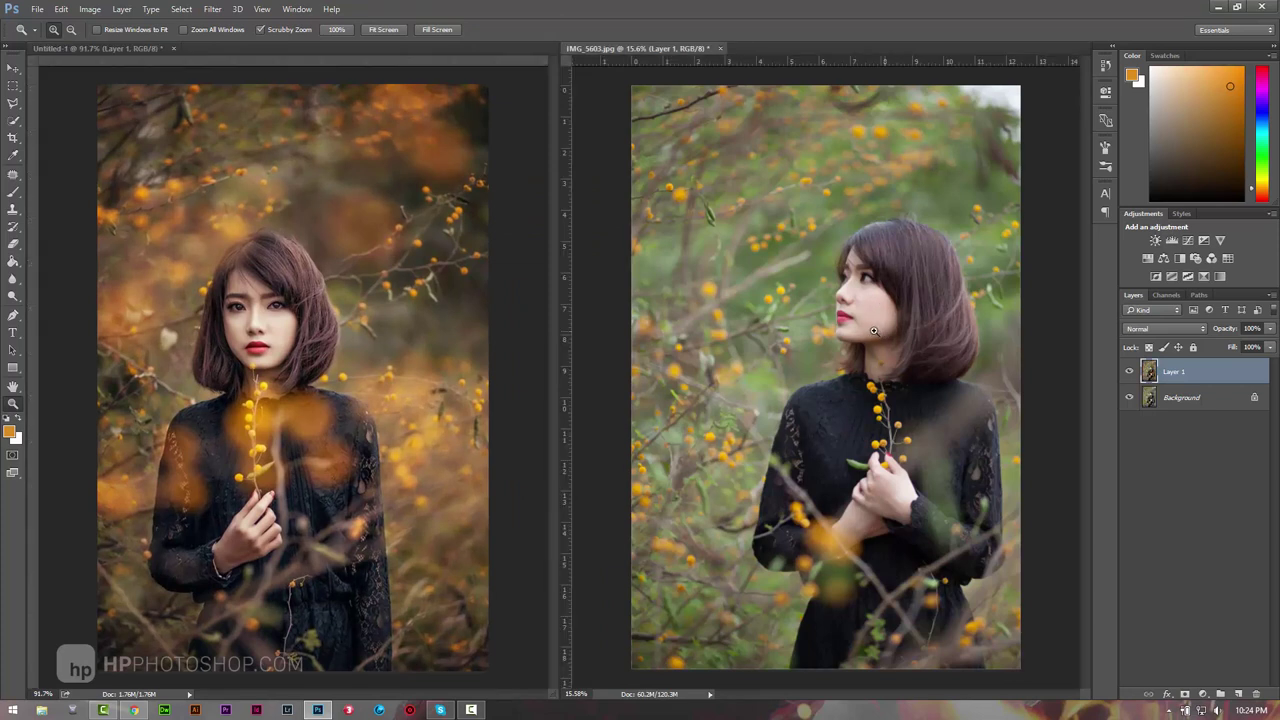
{"action": "left_click_drag", "start_coordinate": [870, 333], "coordinate": [870, 333]}
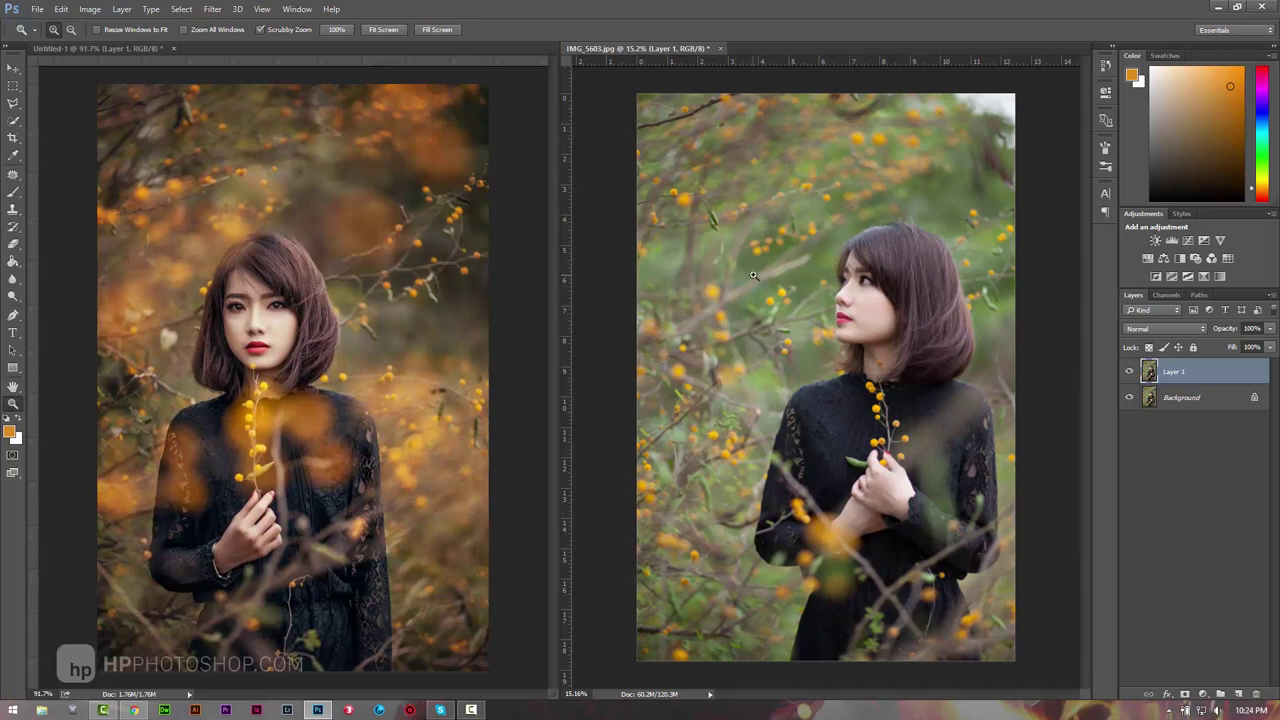
{"action": "mouse_move", "coordinate": [714, 212]}
{"action": "left_mouse_down"}
{"action": "mouse_move", "coordinate": [811, 295]}
{"action": "mouse_move", "coordinate": [723, 309]}
{"action": "left_mouse_up"}
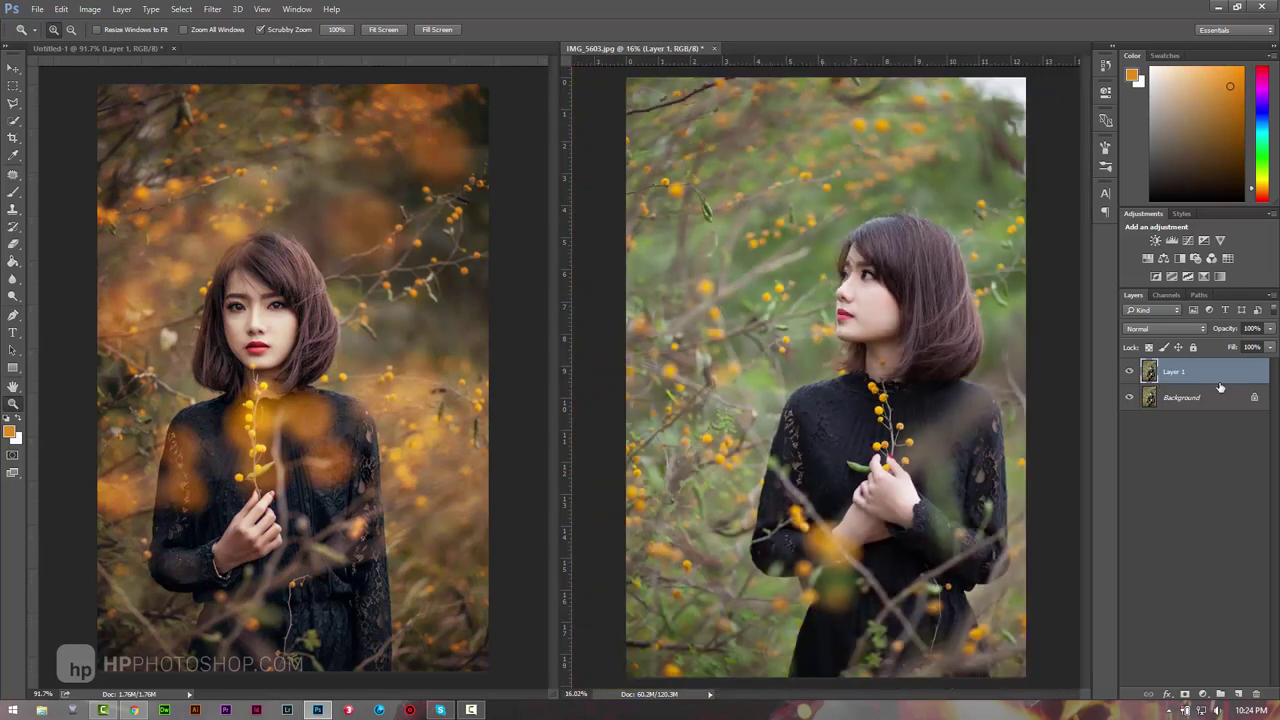
{"action": "key", "text": "ctrl+e"}
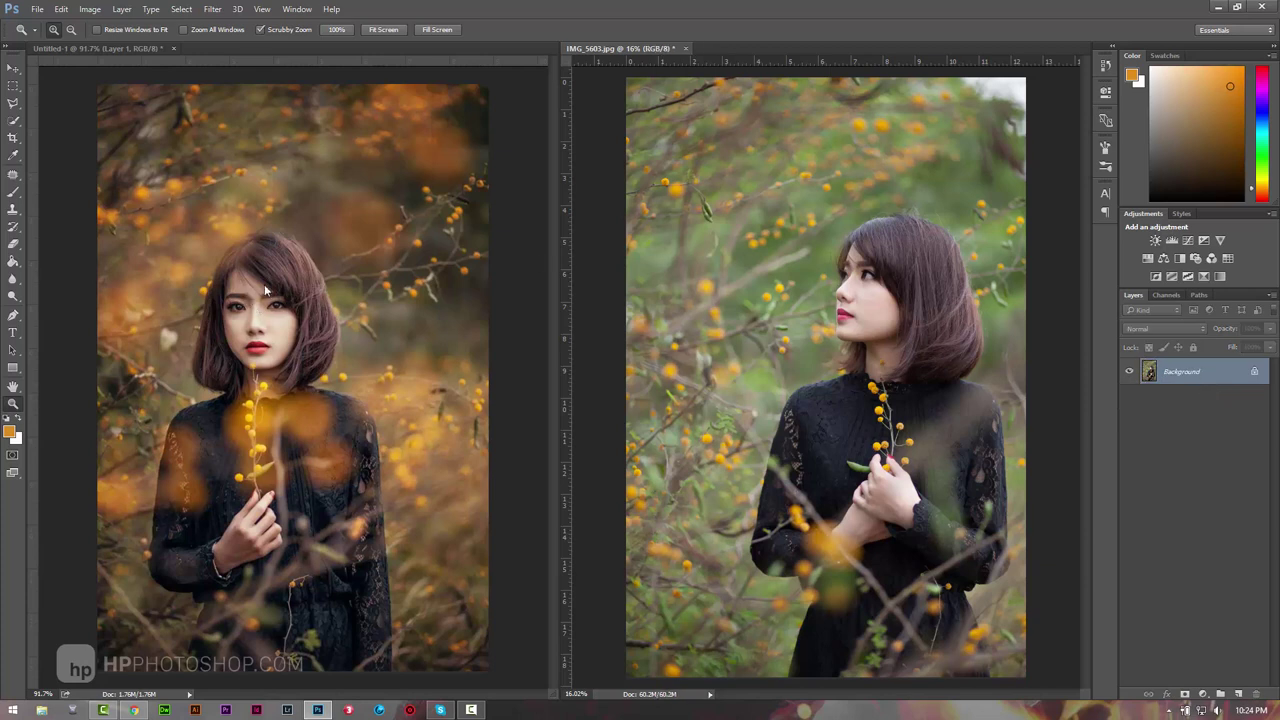
{"action": "left_click", "coordinate": [13, 68]}
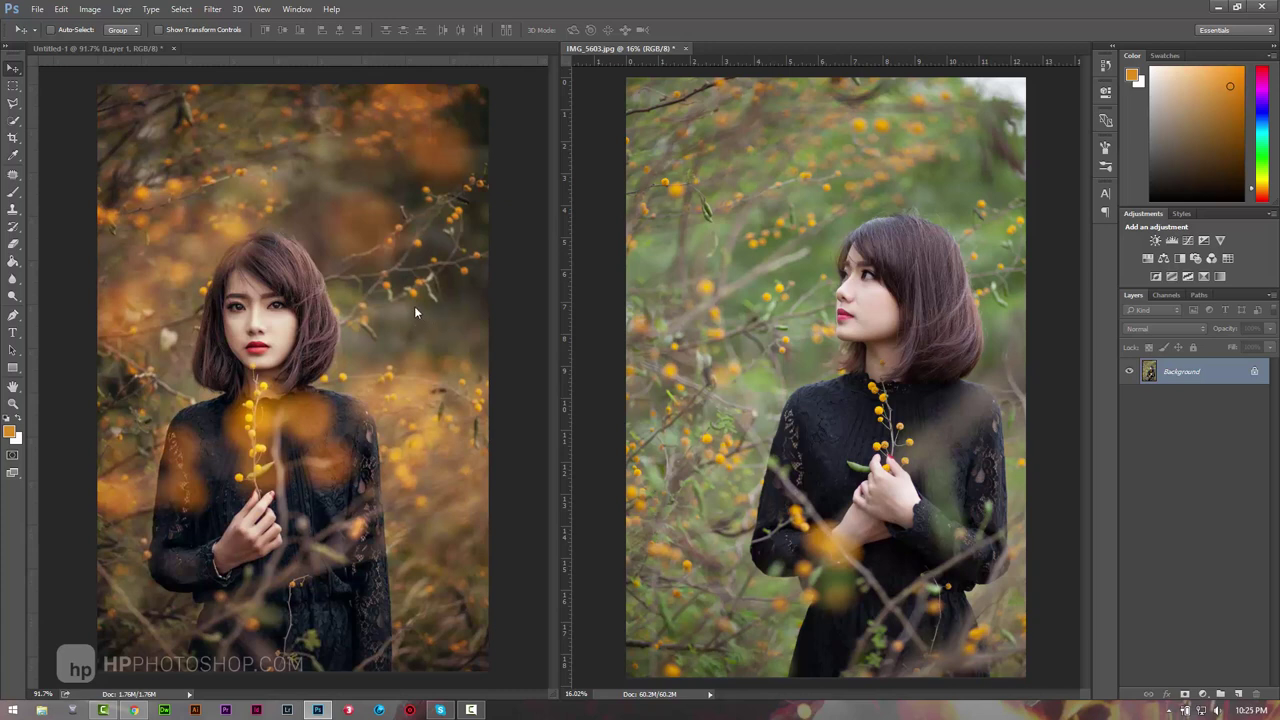
Step: Zoom the reference portrait, then duplicate the original's Background as a new Layer 1
{"action": "left_click", "coordinate": [340, 606]}
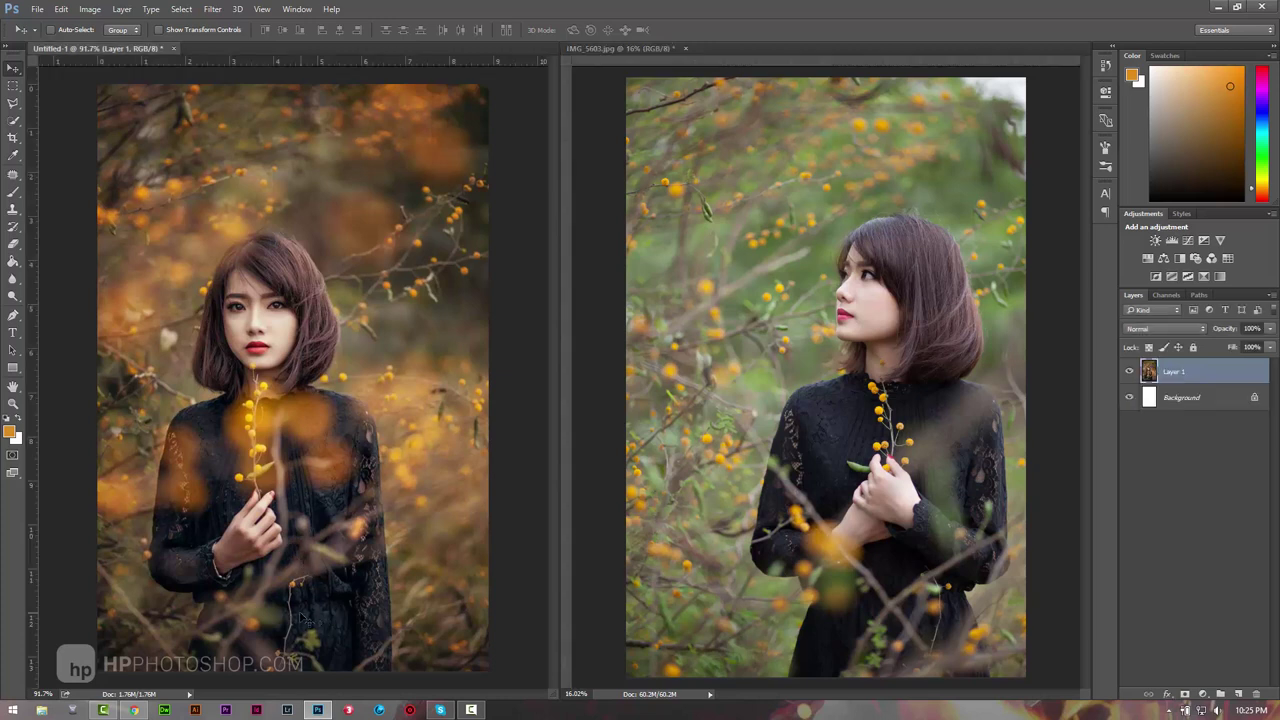
{"action": "left_click", "coordinate": [13, 403]}
{"action": "mouse_move", "coordinate": [336, 624]}
{"action": "left_mouse_down"}
{"action": "mouse_move", "coordinate": [389, 627]}
{"action": "mouse_move", "coordinate": [361, 624]}
{"action": "mouse_move", "coordinate": [286, 369]}
{"action": "left_mouse_up"}
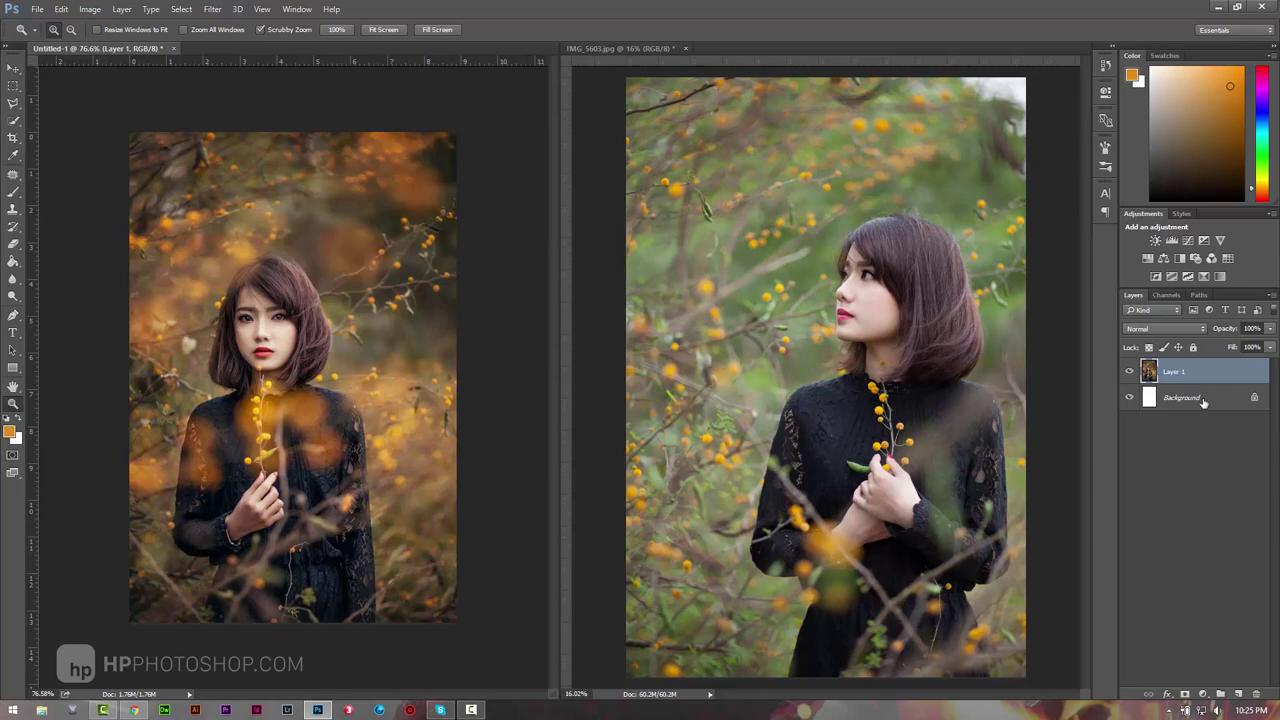
{"action": "left_click", "coordinate": [680, 48]}
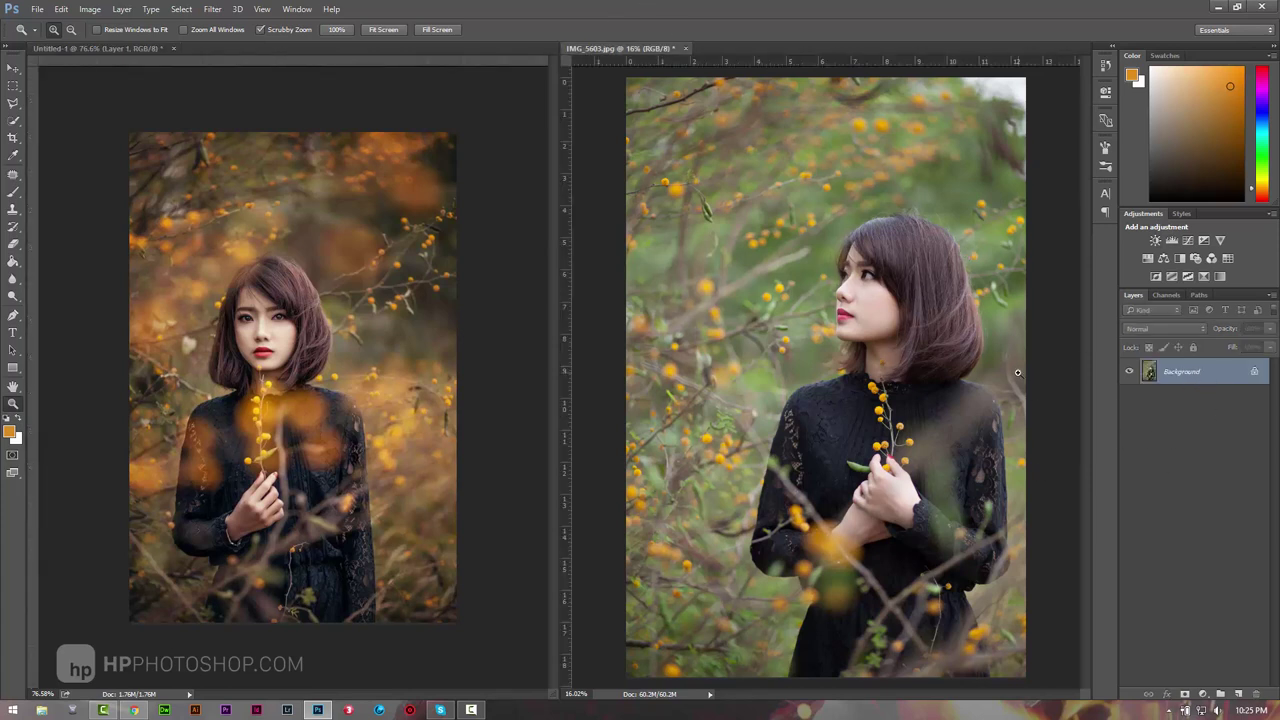
{"action": "key", "text": "ctrl+j"}
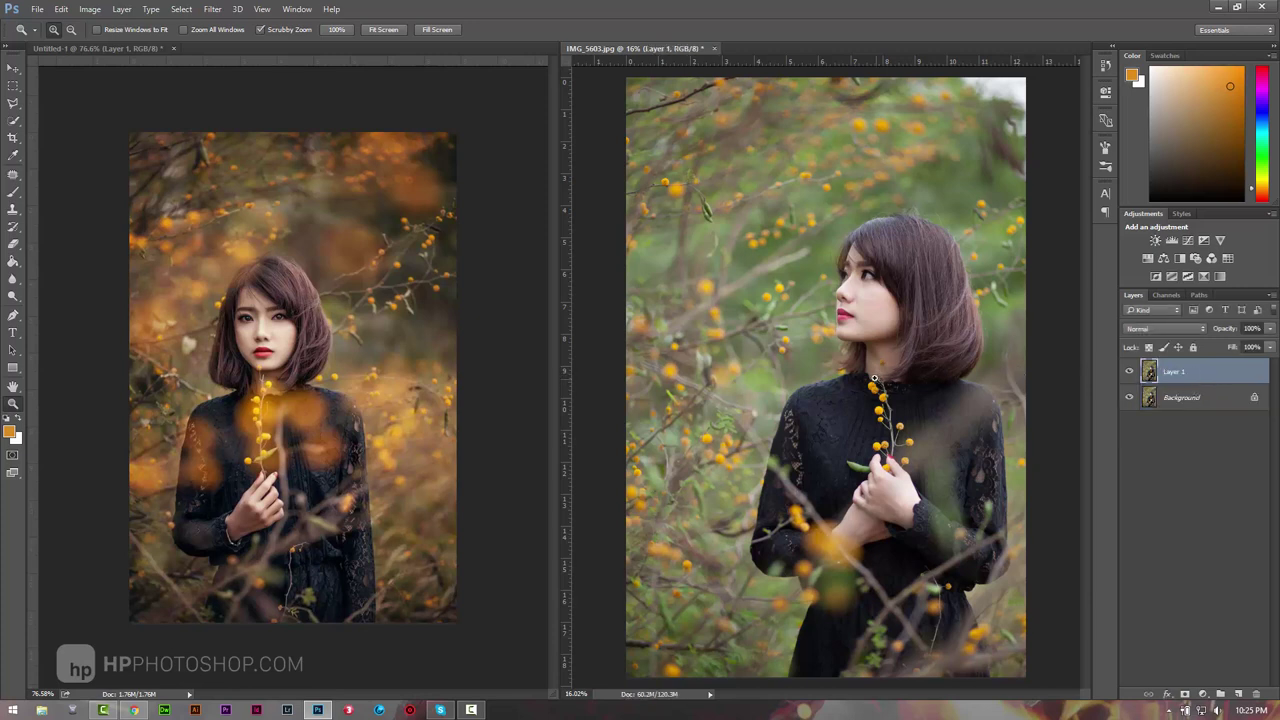
Step: Try a 384 pt 'J' text layer, reset colours to default, then discard it
{"action": "left_click", "coordinate": [13, 332]}
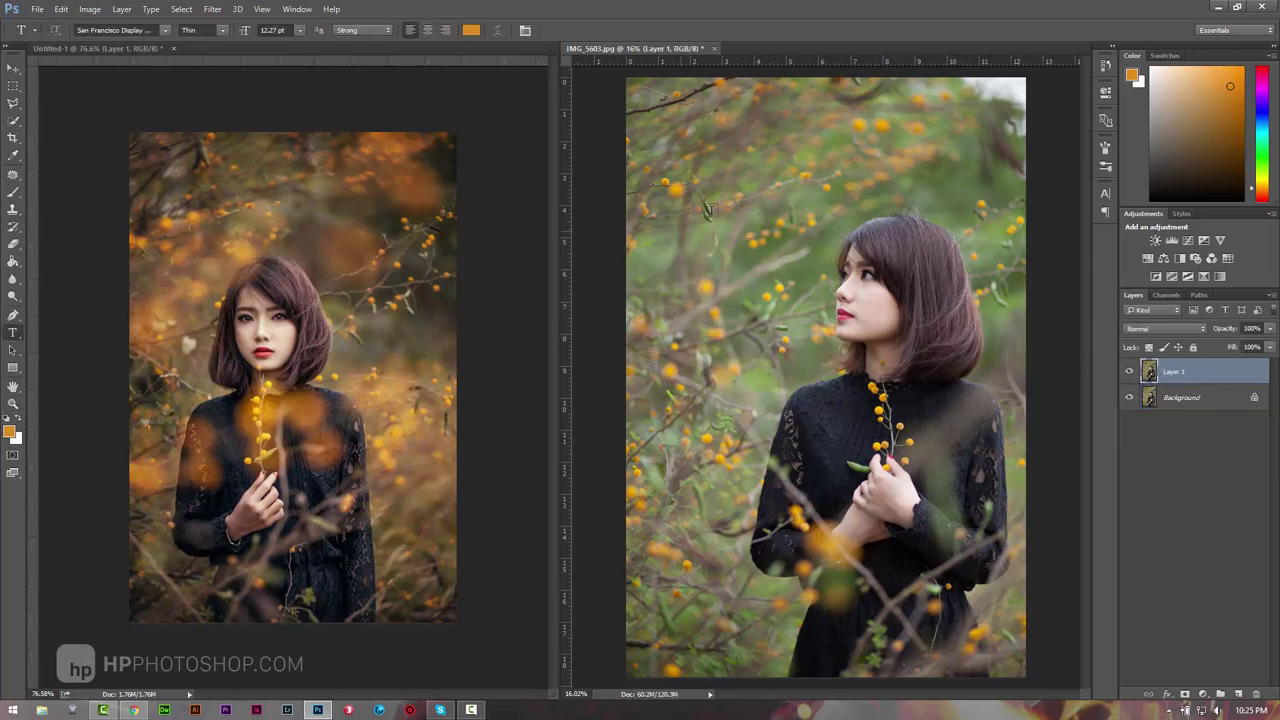
{"action": "left_click", "coordinate": [731, 292]}
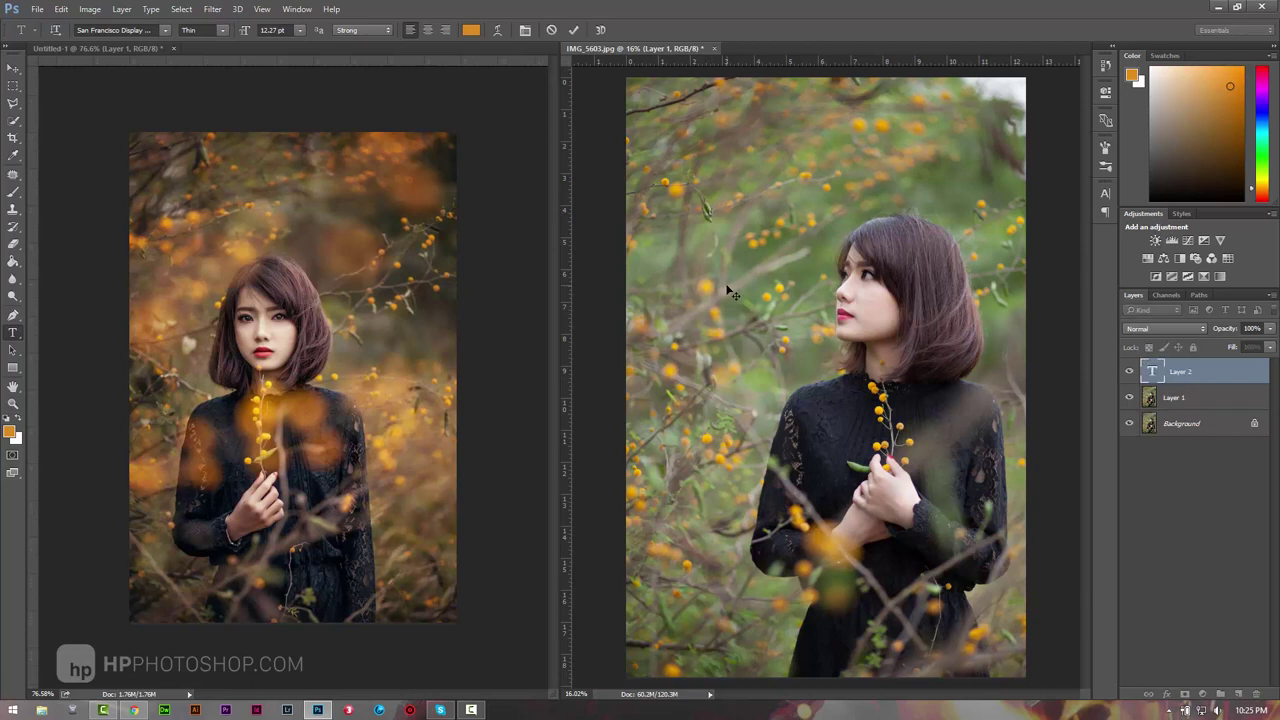
{"action": "left_click", "coordinate": [299, 30]}
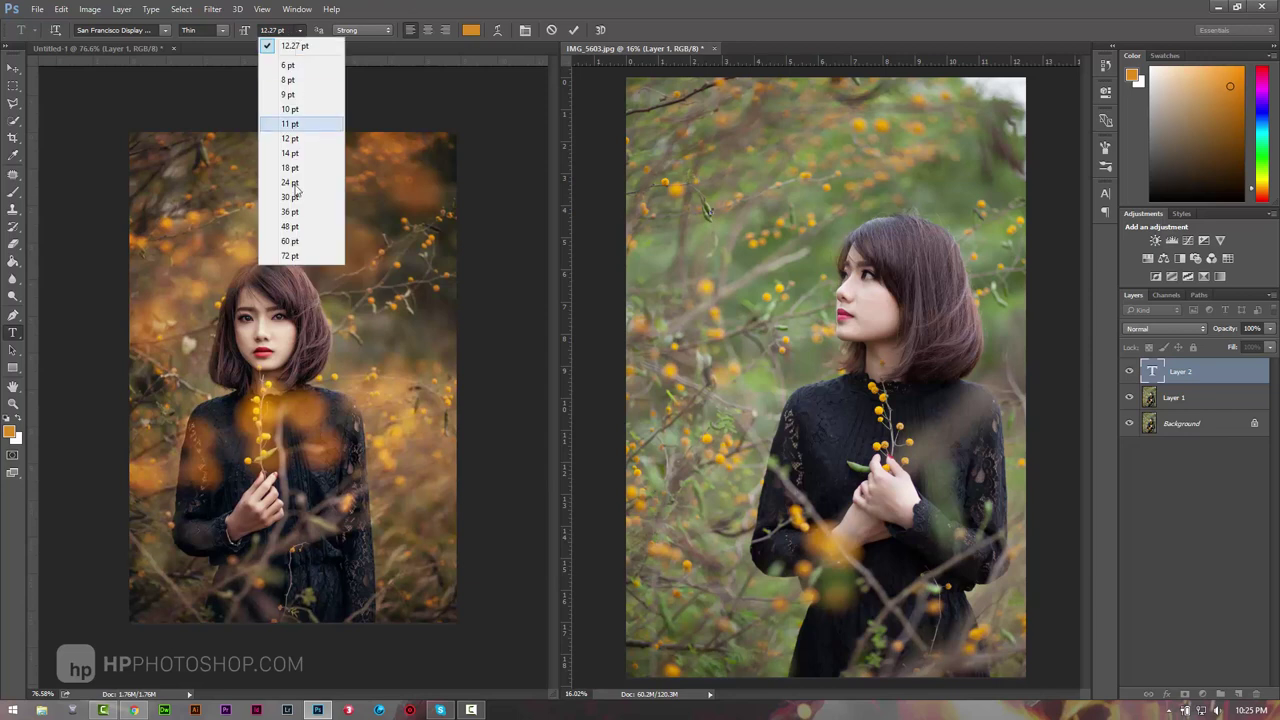
{"action": "left_click", "coordinate": [285, 251]}
{"action": "left_click_drag", "start_coordinate": [248, 35], "coordinate": [457, 57]}
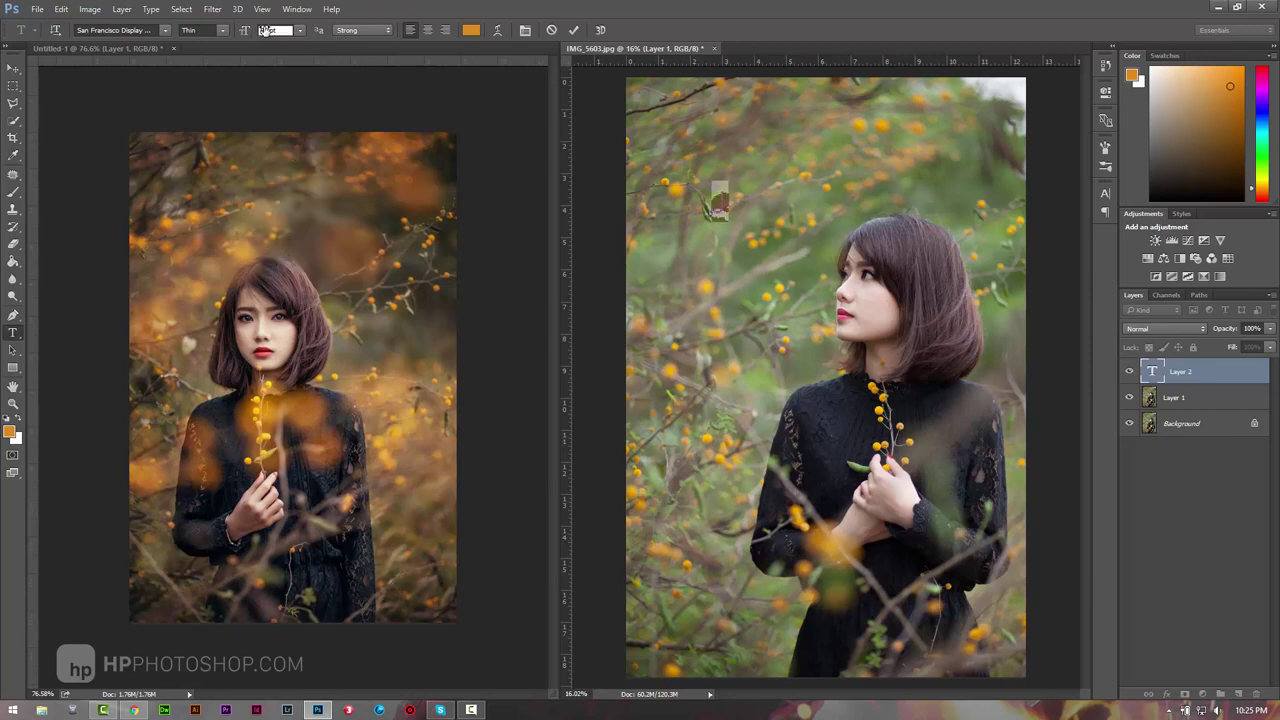
{"action": "type", "text": "384"}
{"action": "key", "text": "ctrl+h"}
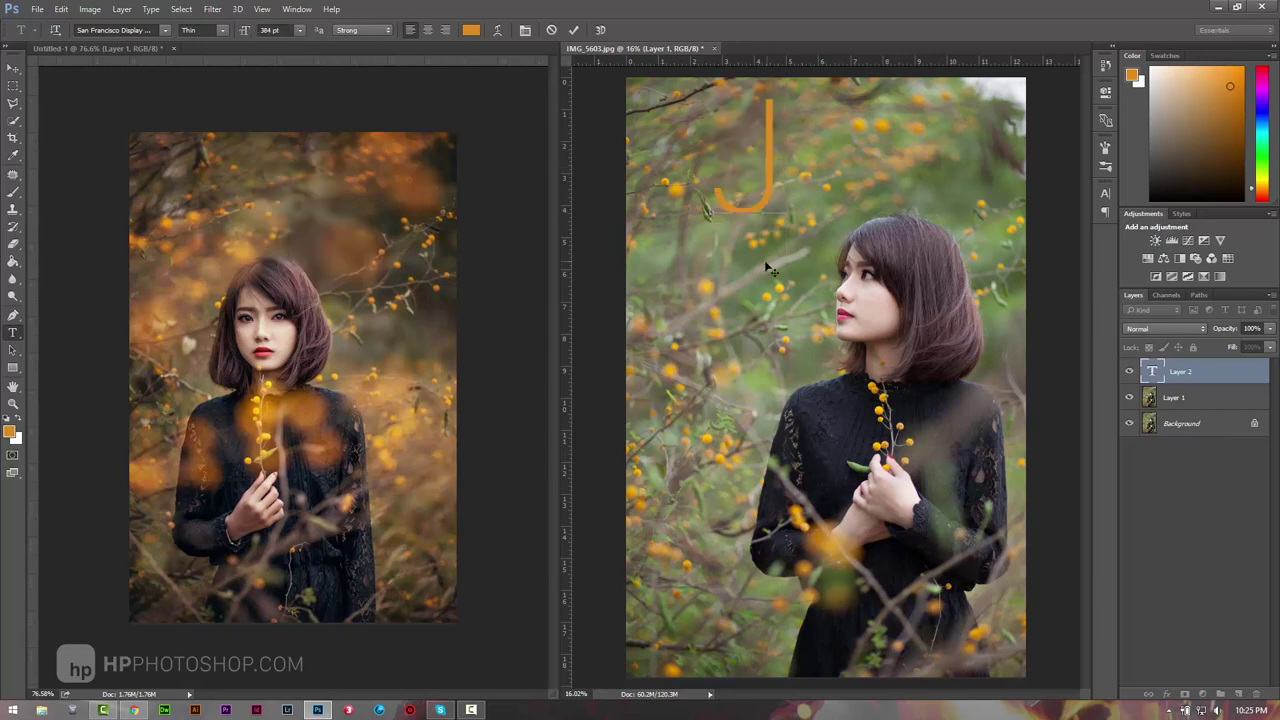
{"action": "key", "text": "ctrl+h"}
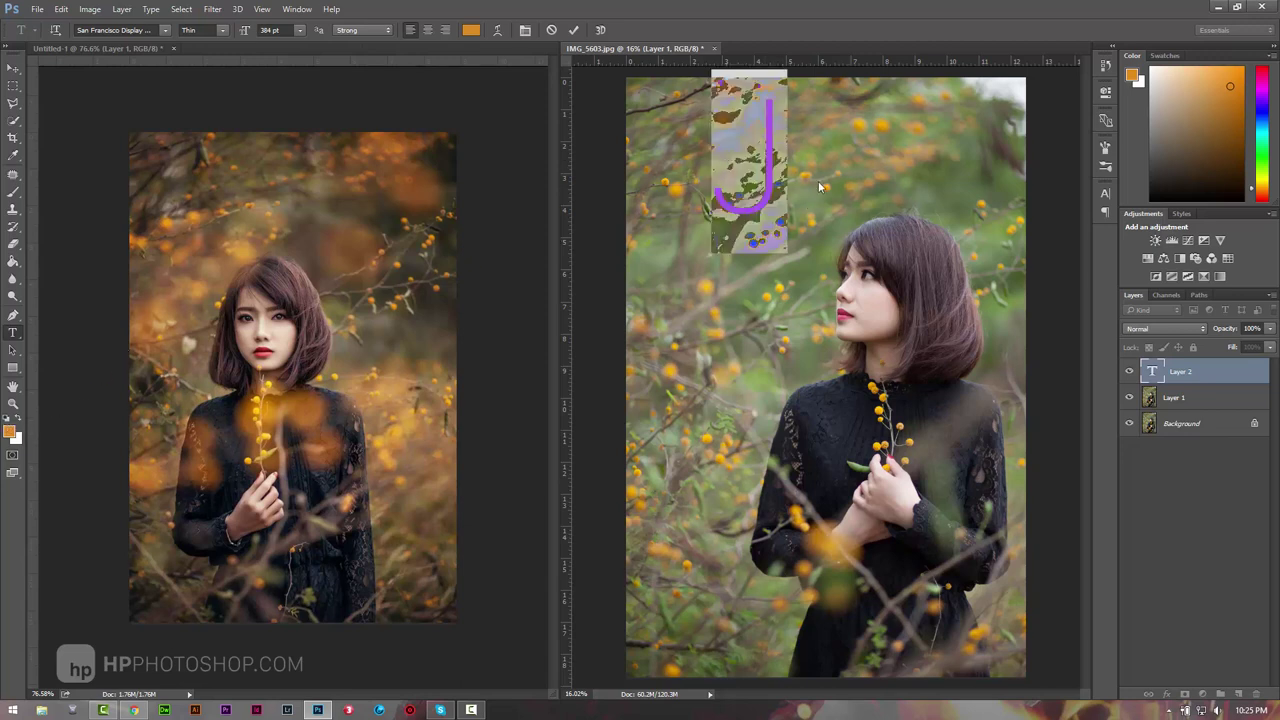
{"action": "key", "text": "d"}
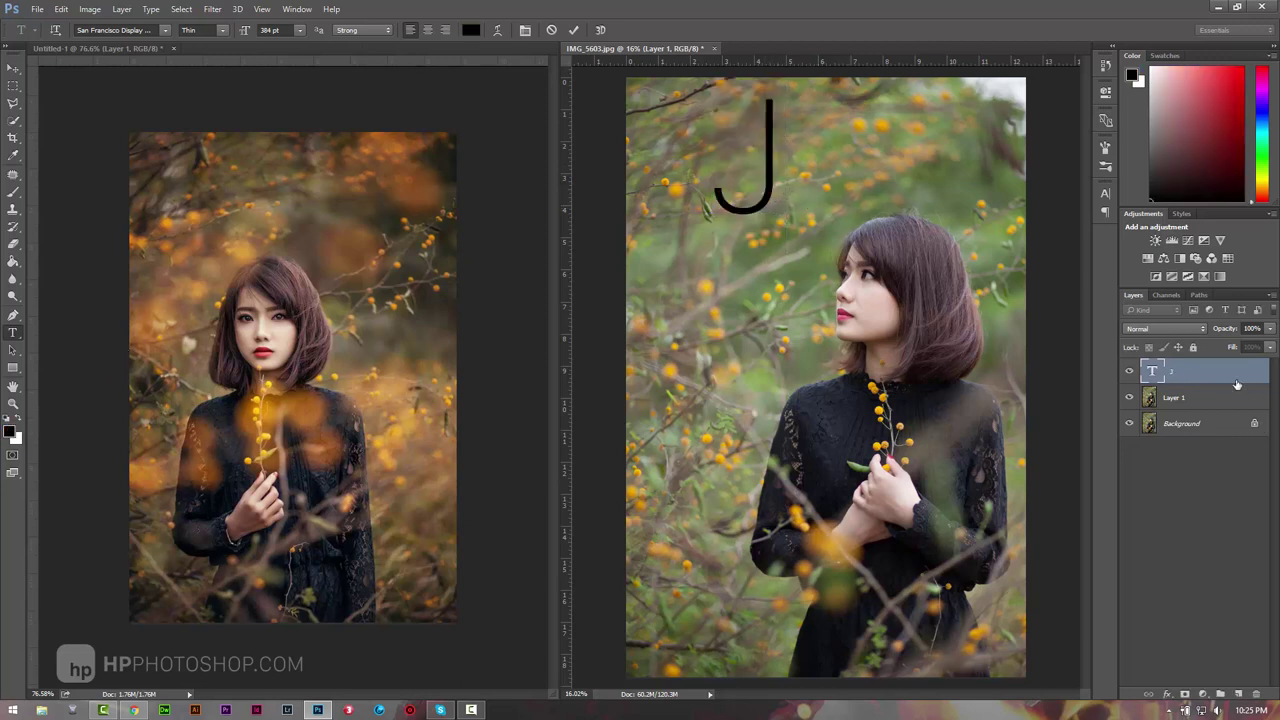
{"action": "key", "text": "Escape"}
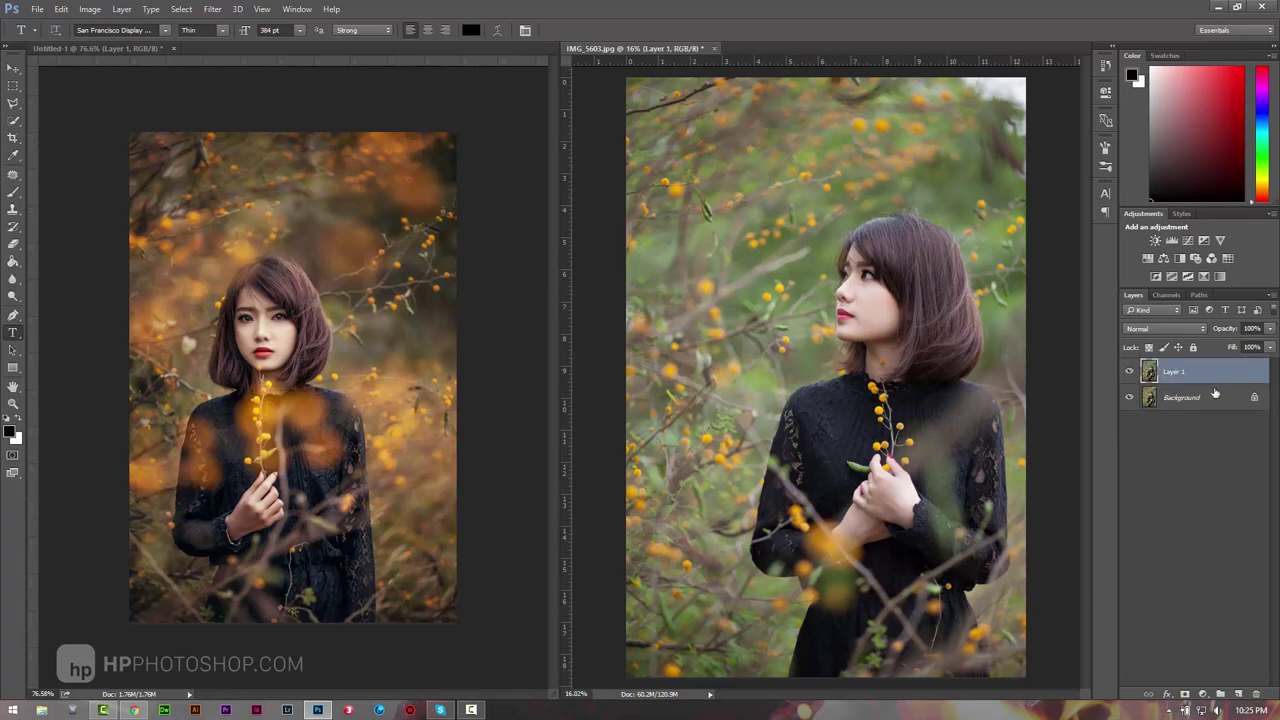
Step: Reselect Layer 1 in the original portrait and switch to the Move tool
{"action": "right_click", "coordinate": [1196, 376]}
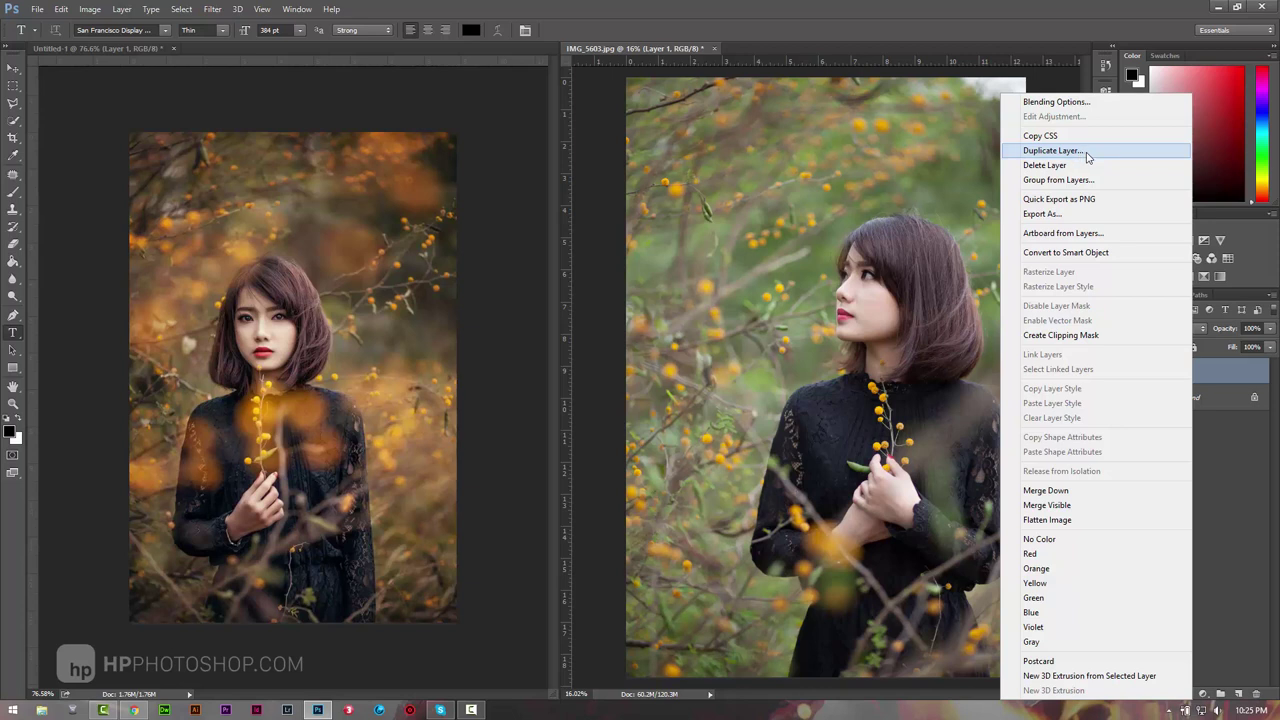
{"action": "left_click", "coordinate": [1213, 382]}
{"action": "left_click", "coordinate": [1207, 403]}
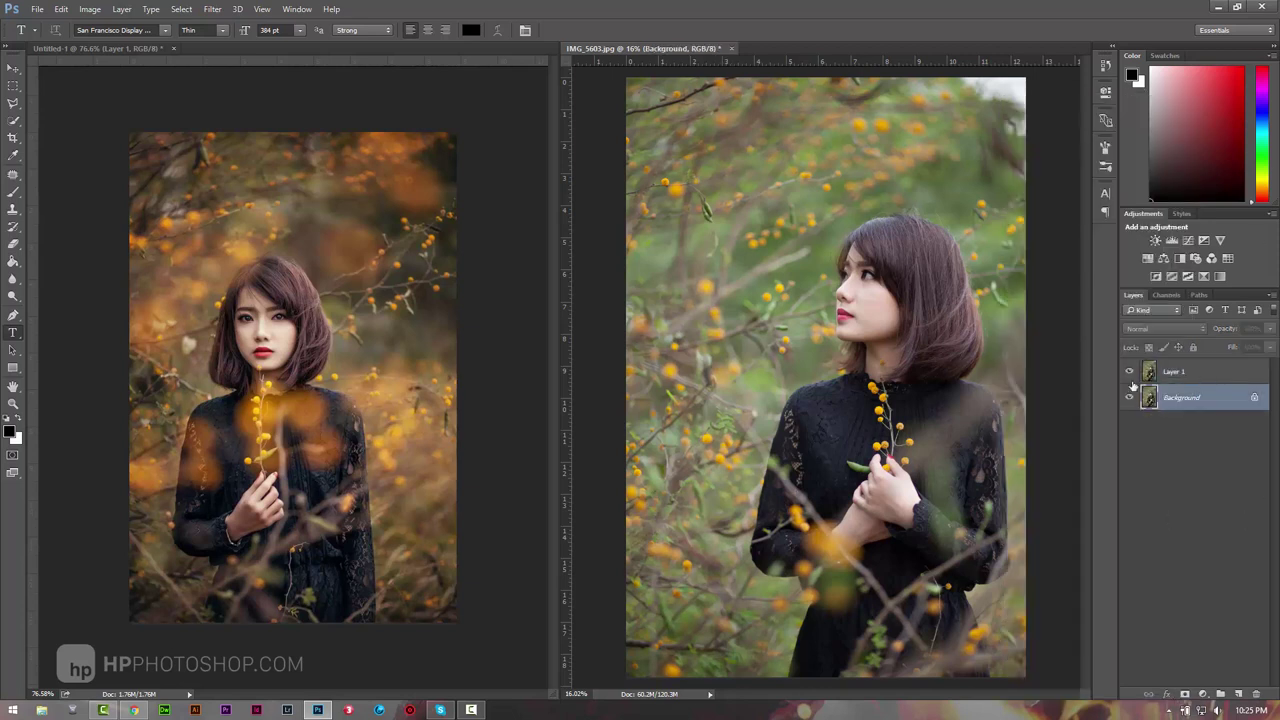
{"action": "left_click", "coordinate": [1206, 377]}
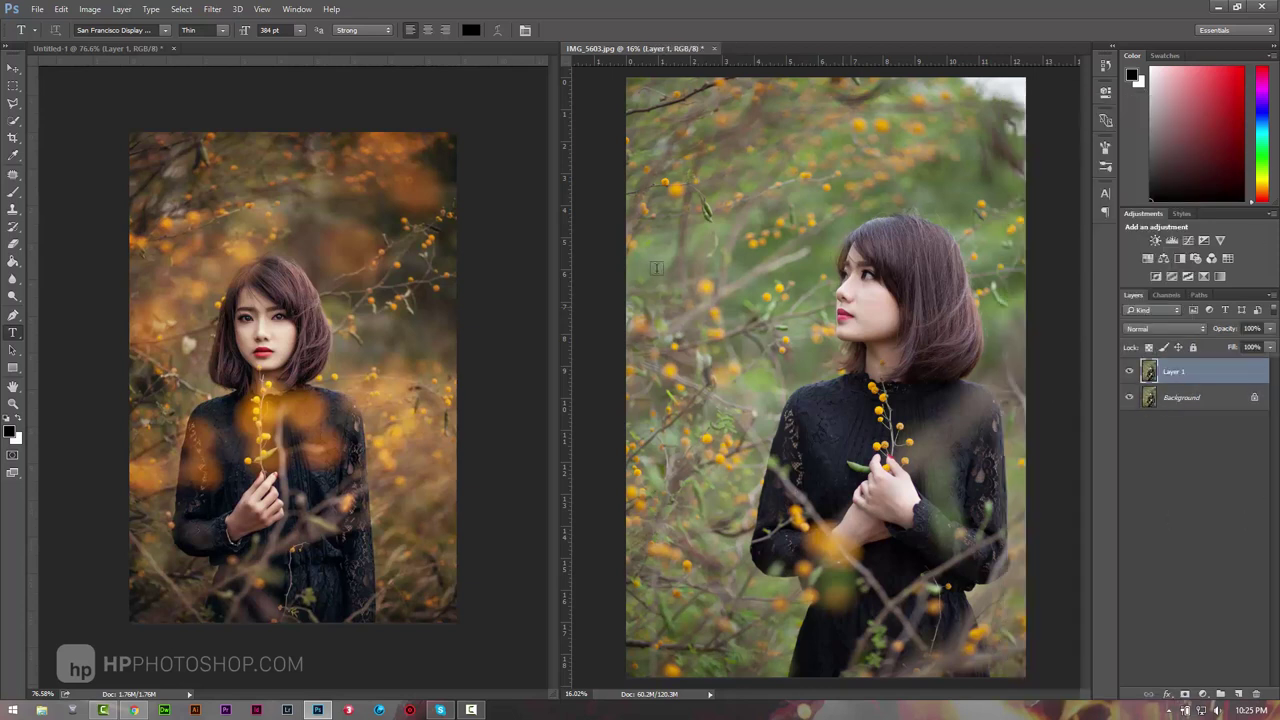
{"action": "left_click", "coordinate": [13, 68]}
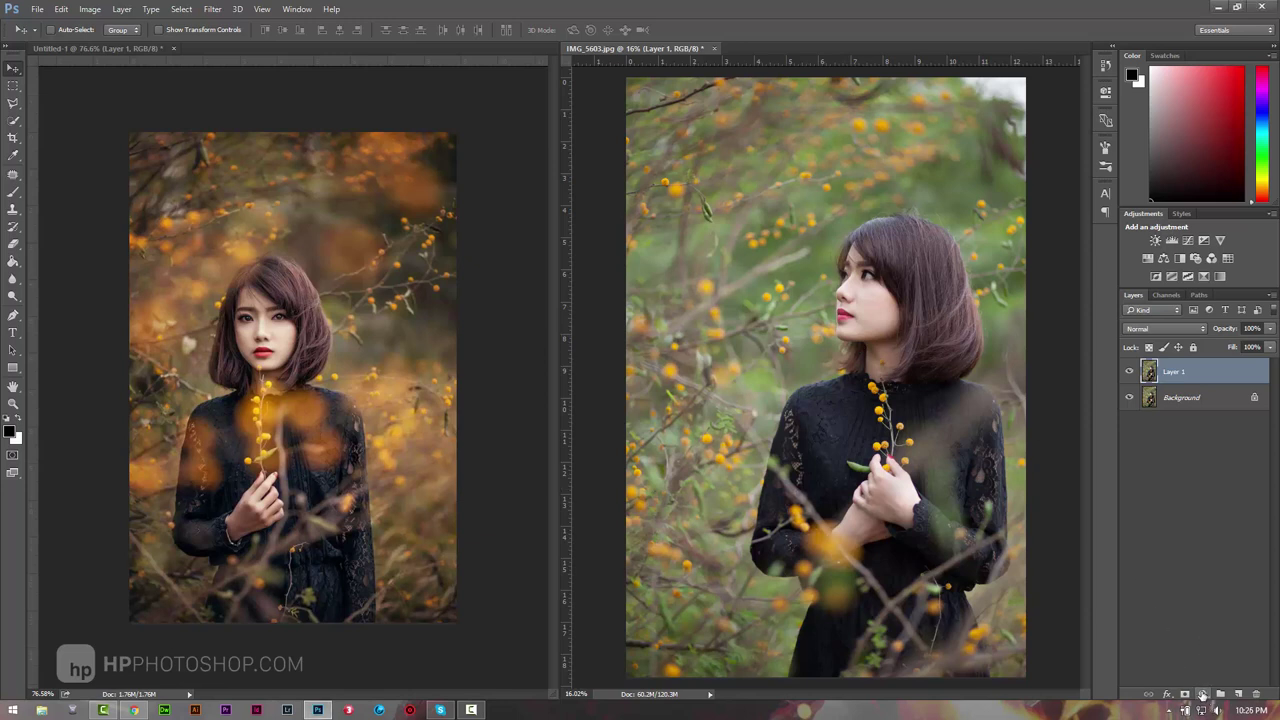
Step: Add a Gradient Map adjustment layer using the Violet, Orange preset
{"action": "left_click", "coordinate": [1203, 694]}
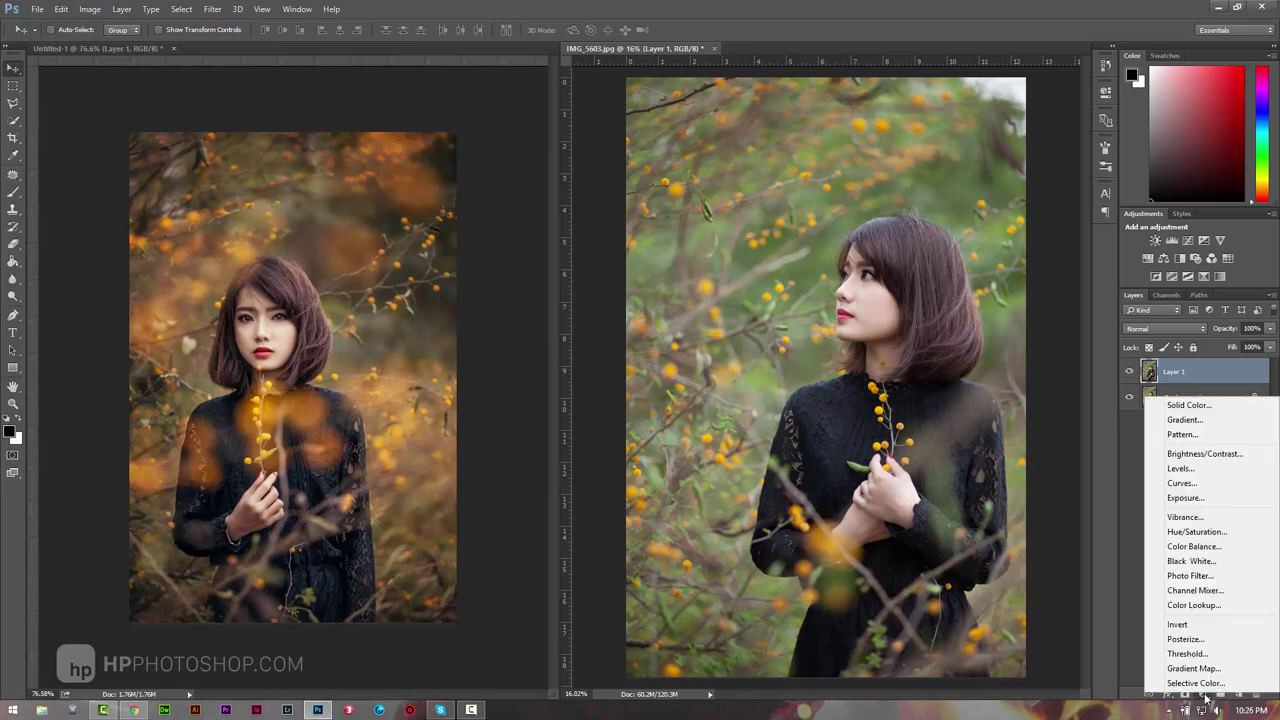
{"action": "left_click", "coordinate": [1203, 668]}
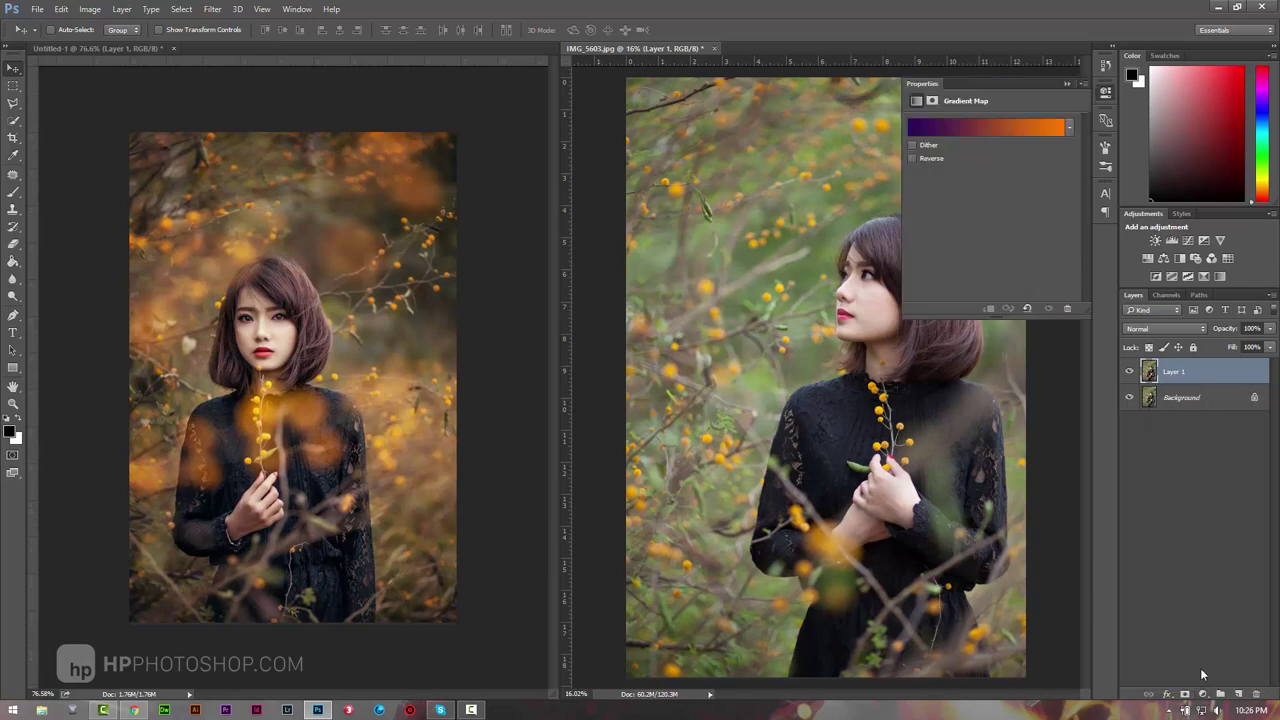
{"action": "left_click", "coordinate": [987, 127]}
{"action": "left_click", "coordinate": [987, 112]}
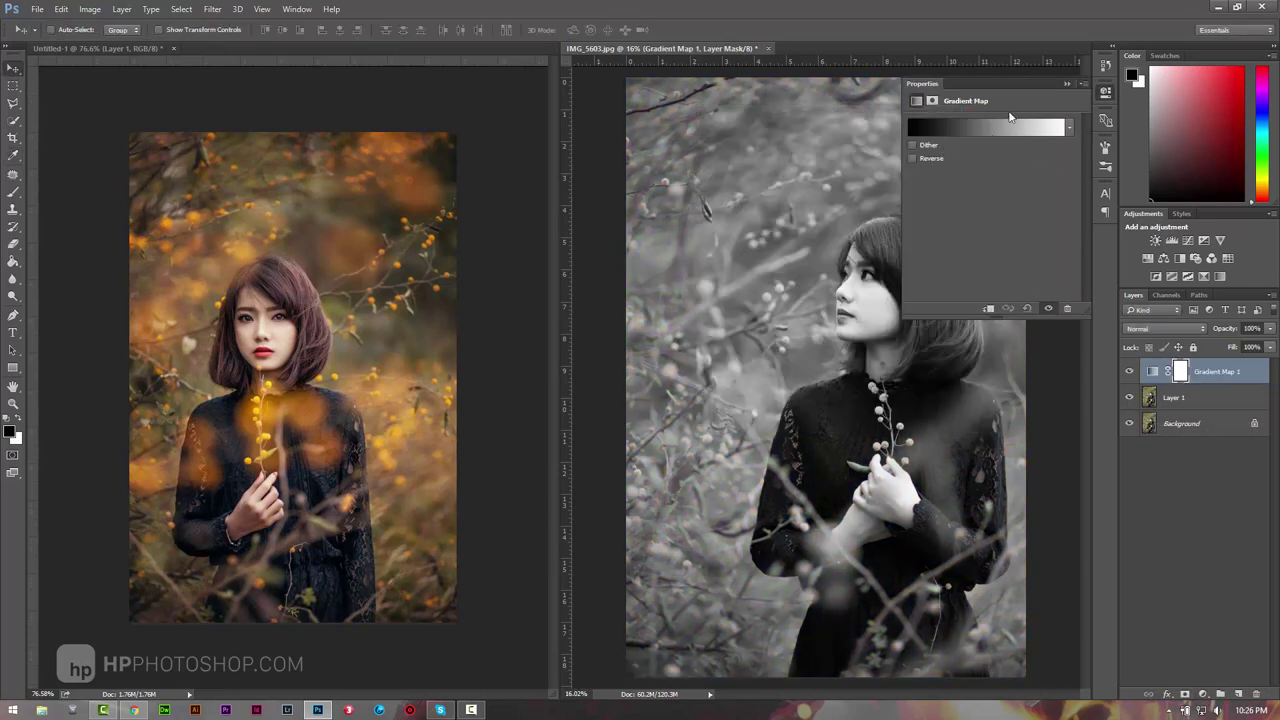
{"action": "left_click", "coordinate": [989, 125]}
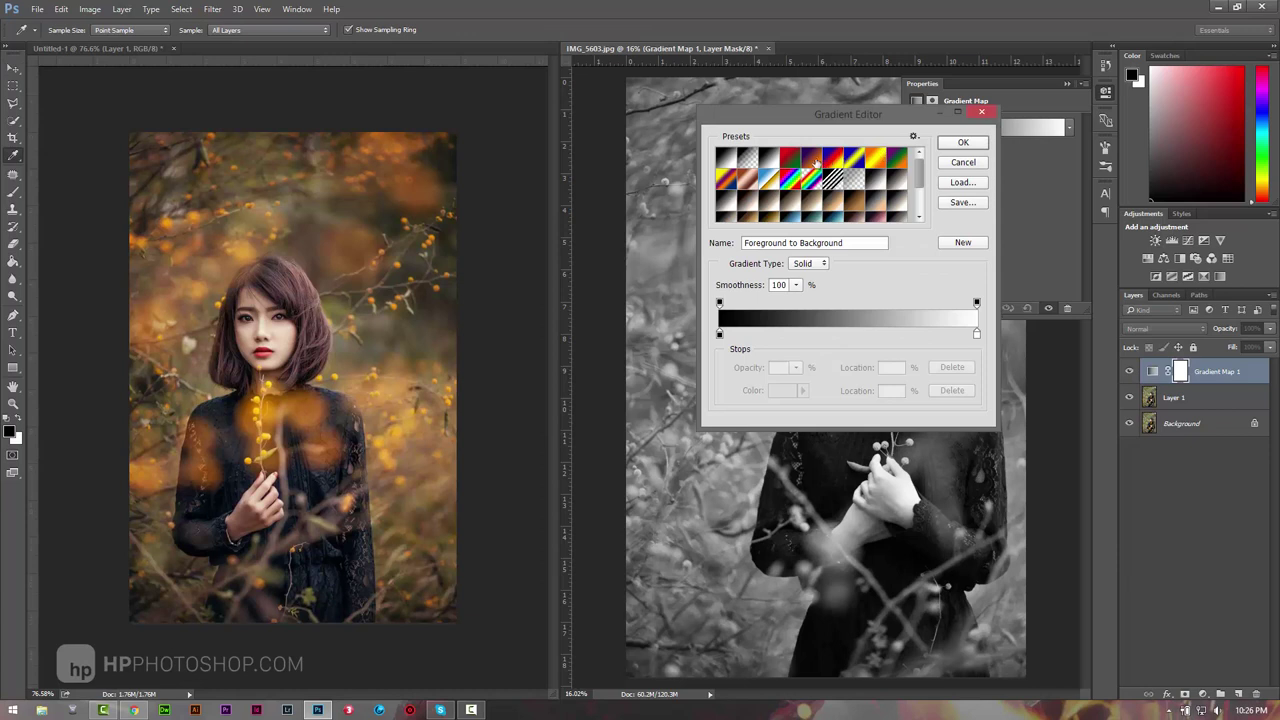
{"action": "left_click", "coordinate": [810, 164]}
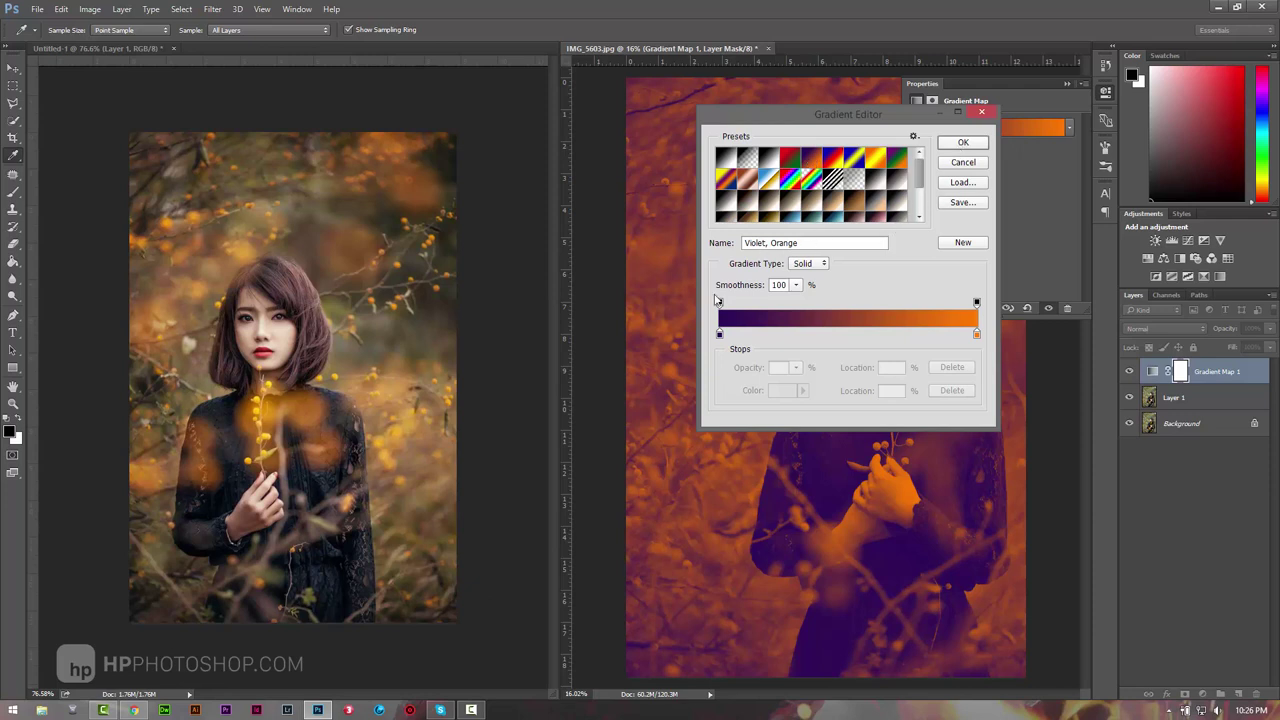
{"action": "left_click", "coordinate": [950, 145]}
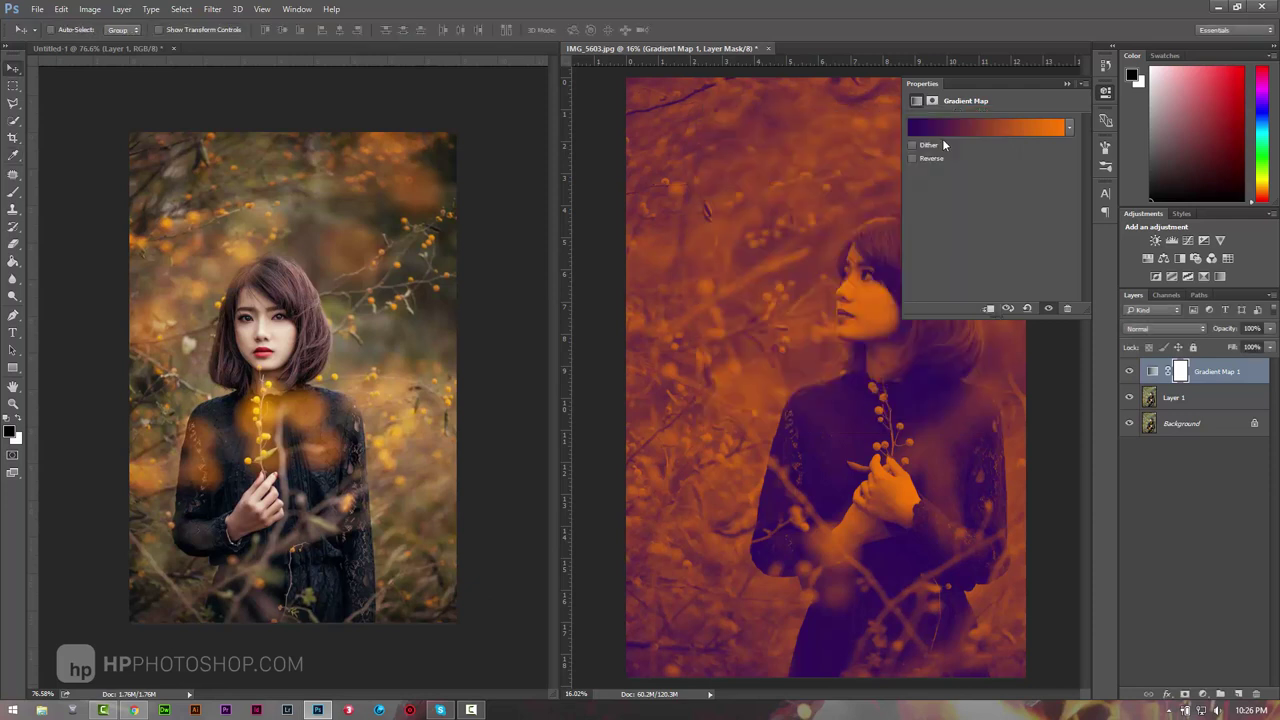
{"action": "left_click", "coordinate": [1068, 83]}
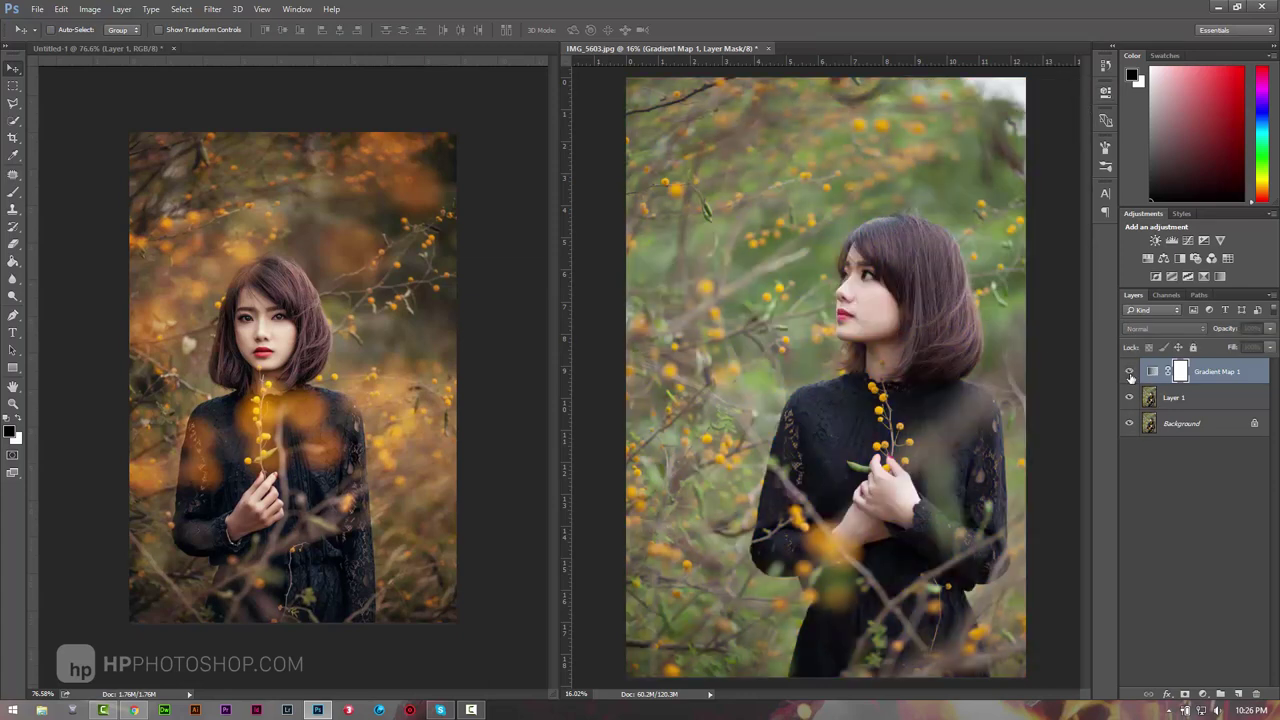
Step: Blend the Gradient Map as Soft Light at 61% opacity
{"action": "left_click", "coordinate": [1165, 329]}
{"action": "left_click", "coordinate": [1138, 468]}
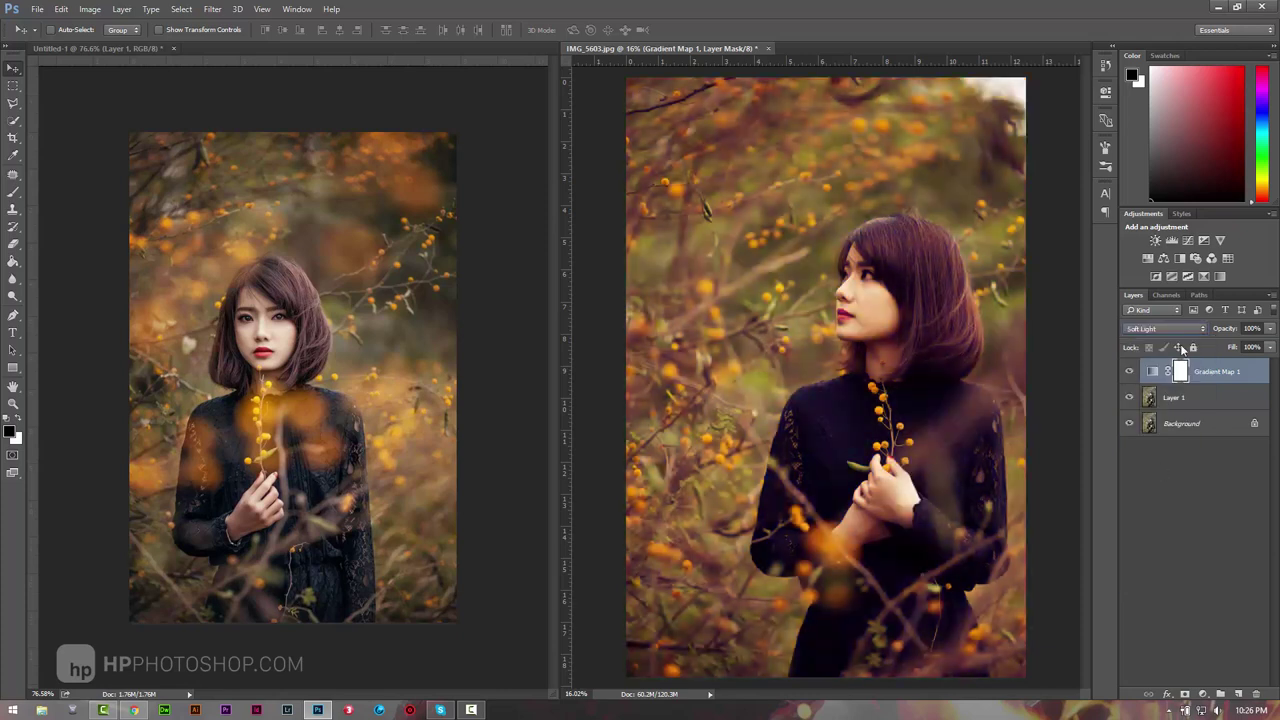
{"action": "left_click_drag", "start_coordinate": [1228, 330], "coordinate": [1205, 333]}
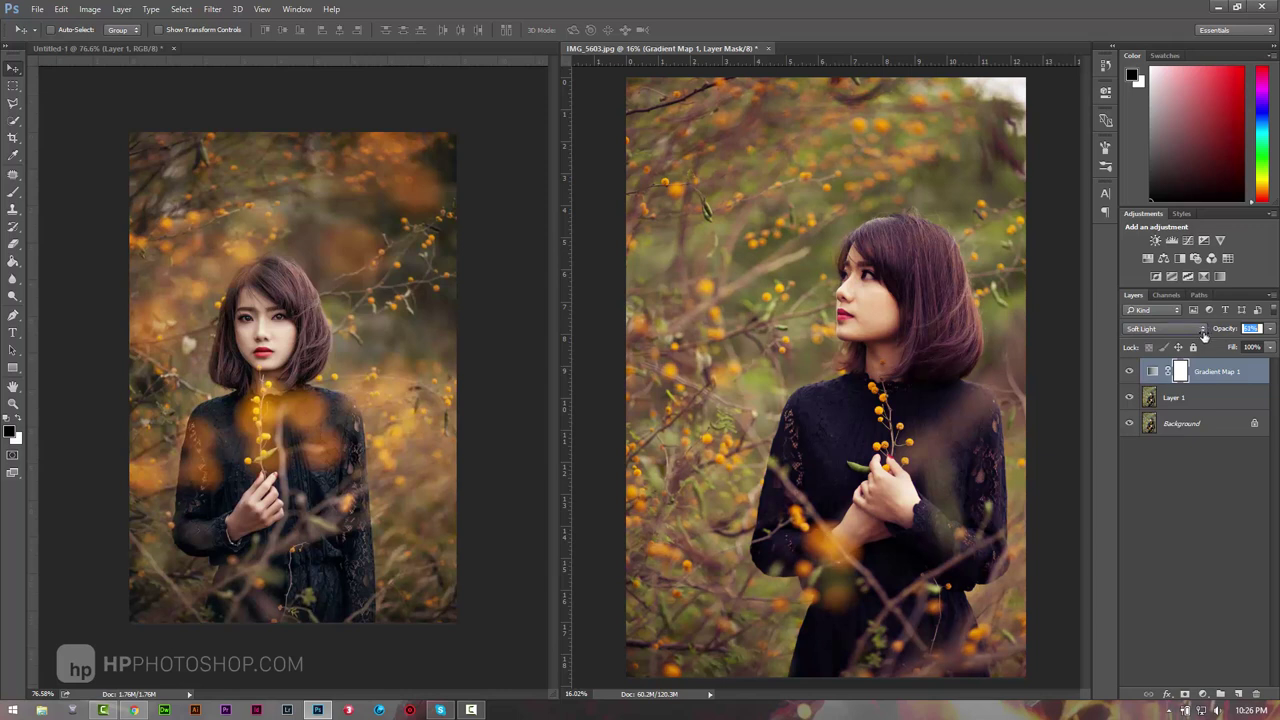
{"action": "key", "text": "Return"}
Step: Add a Hue/Saturation adjustment layer limited to the Greens
{"action": "left_click", "coordinate": [1203, 694]}
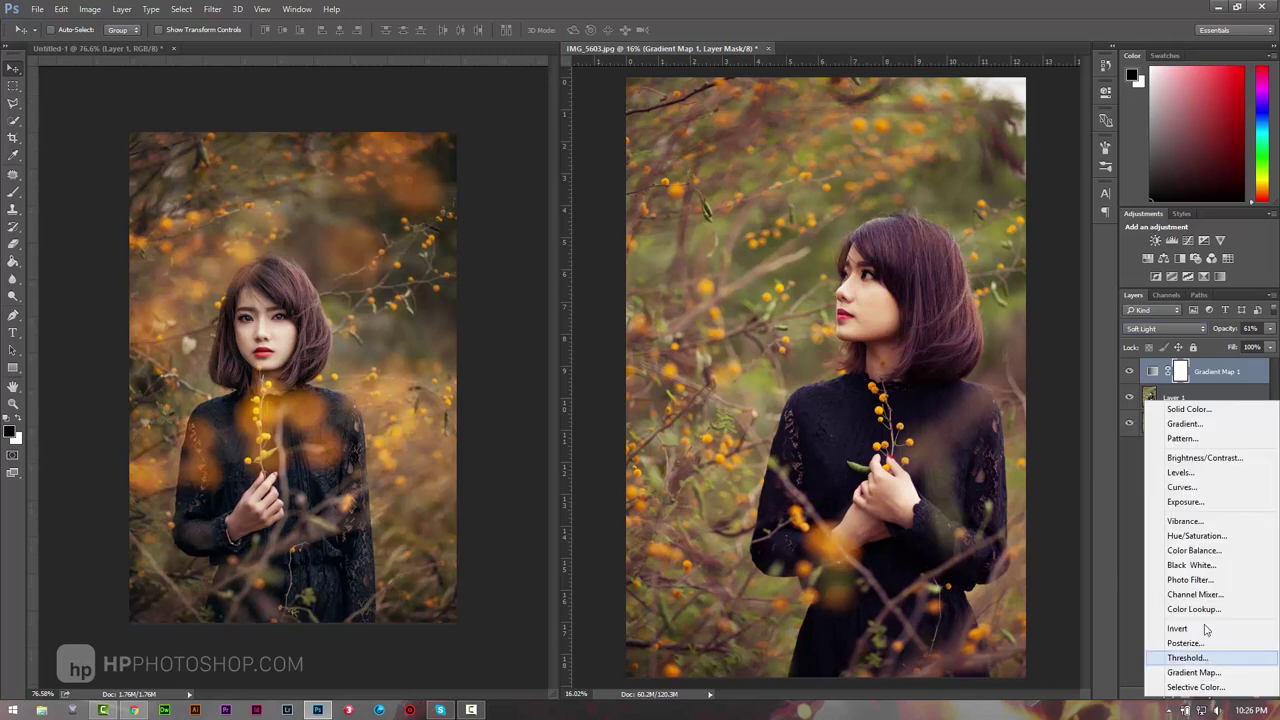
{"action": "left_click", "coordinate": [1196, 536]}
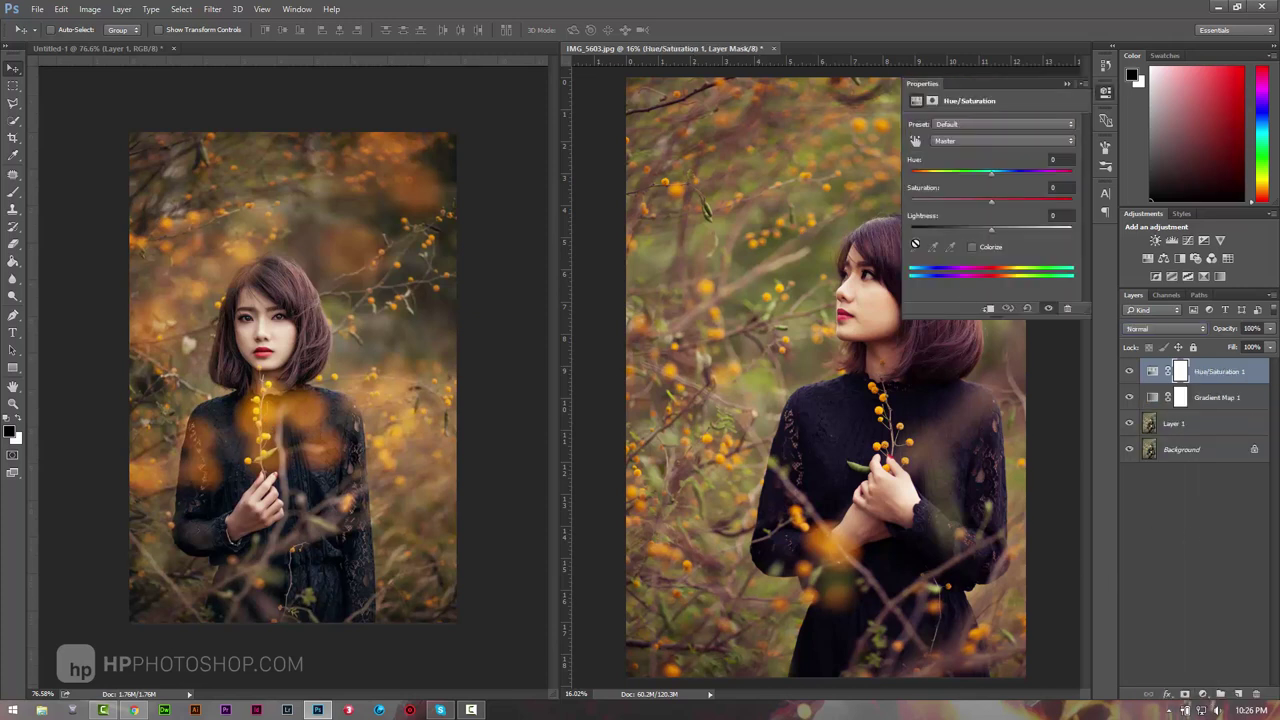
{"action": "left_click", "coordinate": [968, 144]}
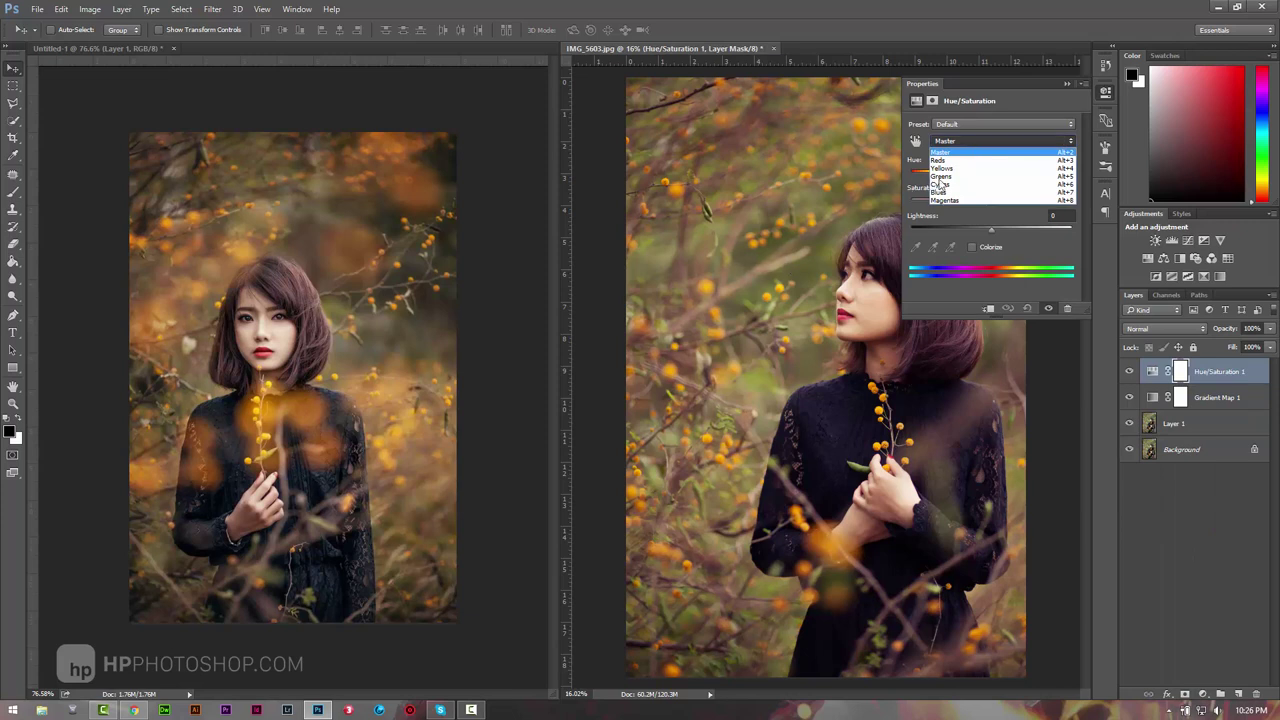
{"action": "left_click", "coordinate": [965, 152]}
{"action": "left_click", "coordinate": [945, 176]}
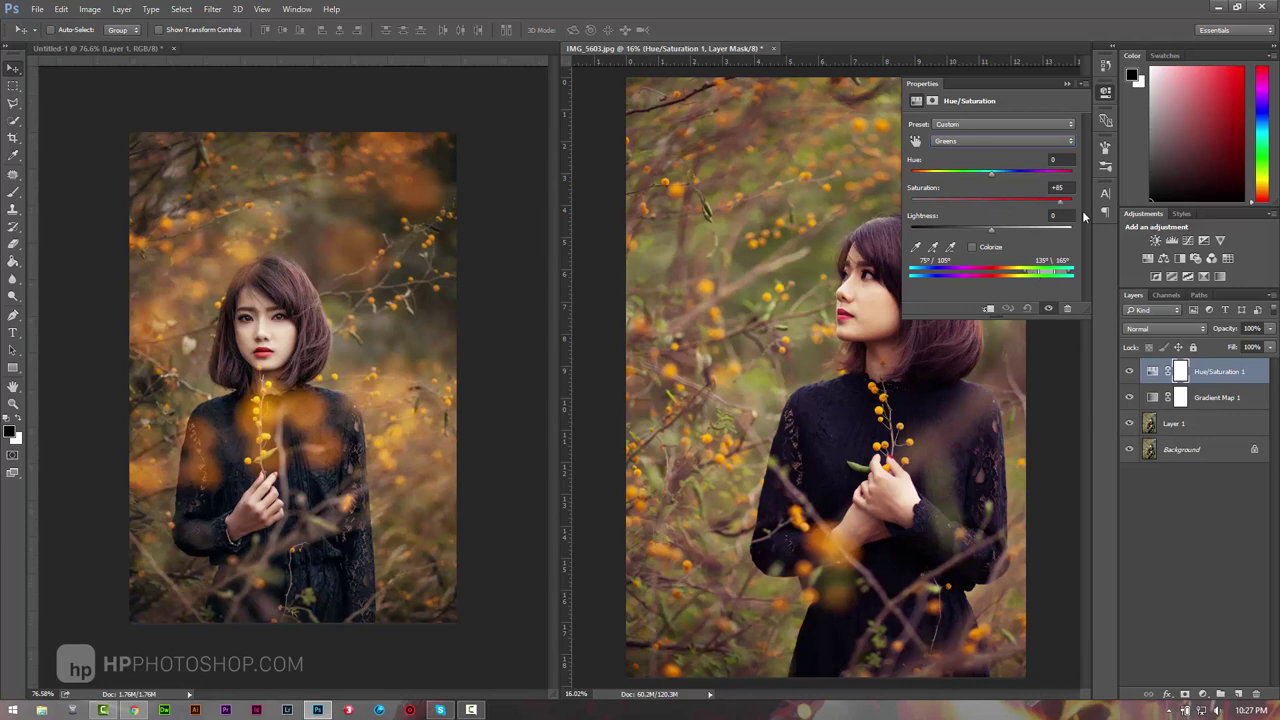
Step: Set the greens to Hue -36 and Saturation -27, with the range narrowed to 33°–62°
{"action": "left_click", "coordinate": [1065, 176]}
{"action": "mouse_move", "coordinate": [1034, 278]}
{"action": "left_mouse_down"}
{"action": "mouse_move", "coordinate": [1020, 280]}
{"action": "mouse_move", "coordinate": [1033, 284]}
{"action": "left_mouse_up"}
{"action": "left_click_drag", "start_coordinate": [928, 187], "coordinate": [830, 187]}
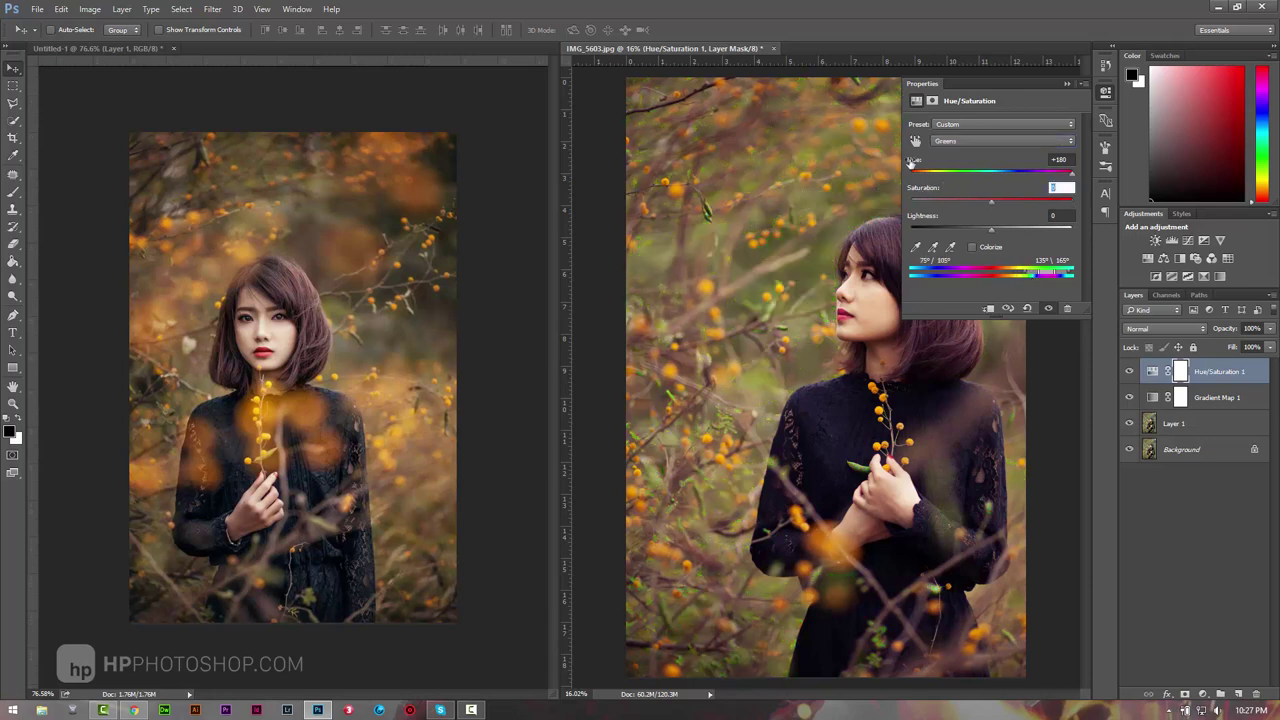
{"action": "left_click_drag", "start_coordinate": [910, 160], "coordinate": [1018, 167]}
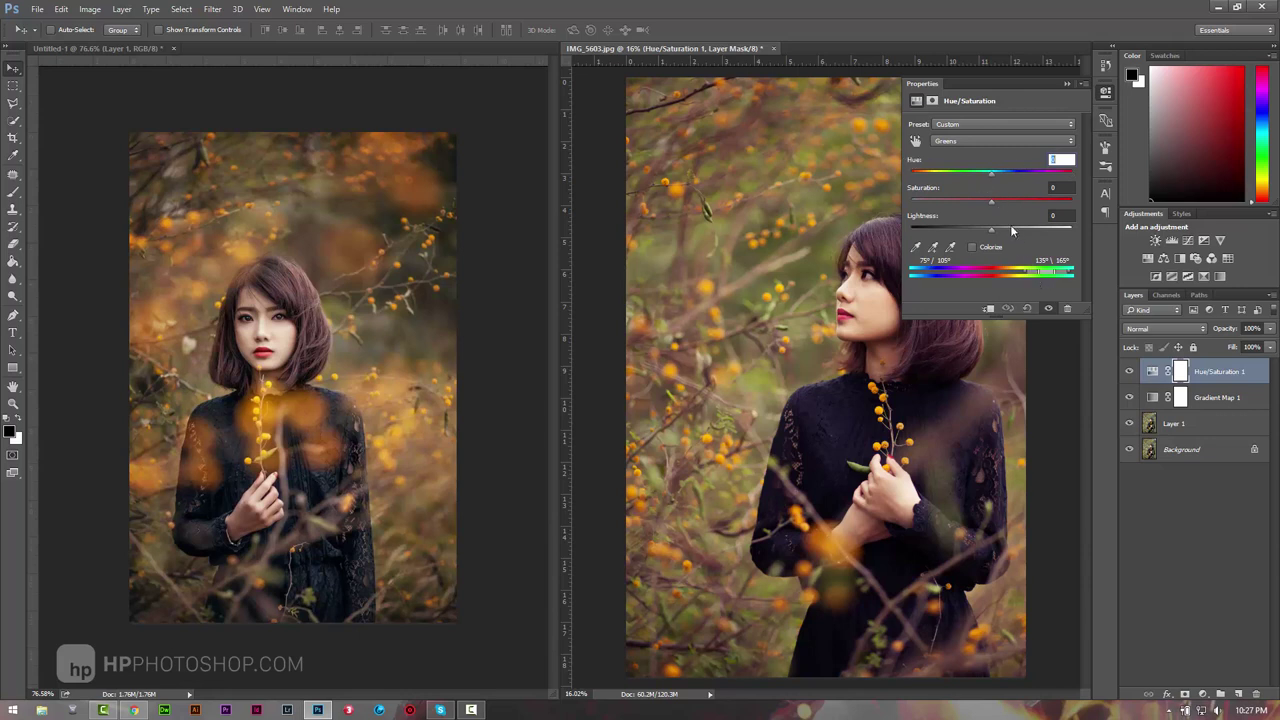
{"action": "left_click_drag", "start_coordinate": [1062, 277], "coordinate": [1078, 275]}
{"action": "left_click_drag", "start_coordinate": [996, 203], "coordinate": [969, 203]}
{"action": "left_click_drag", "start_coordinate": [992, 174], "coordinate": [966, 173]}
{"action": "left_click_drag", "start_coordinate": [1022, 279], "coordinate": [1015, 278]}
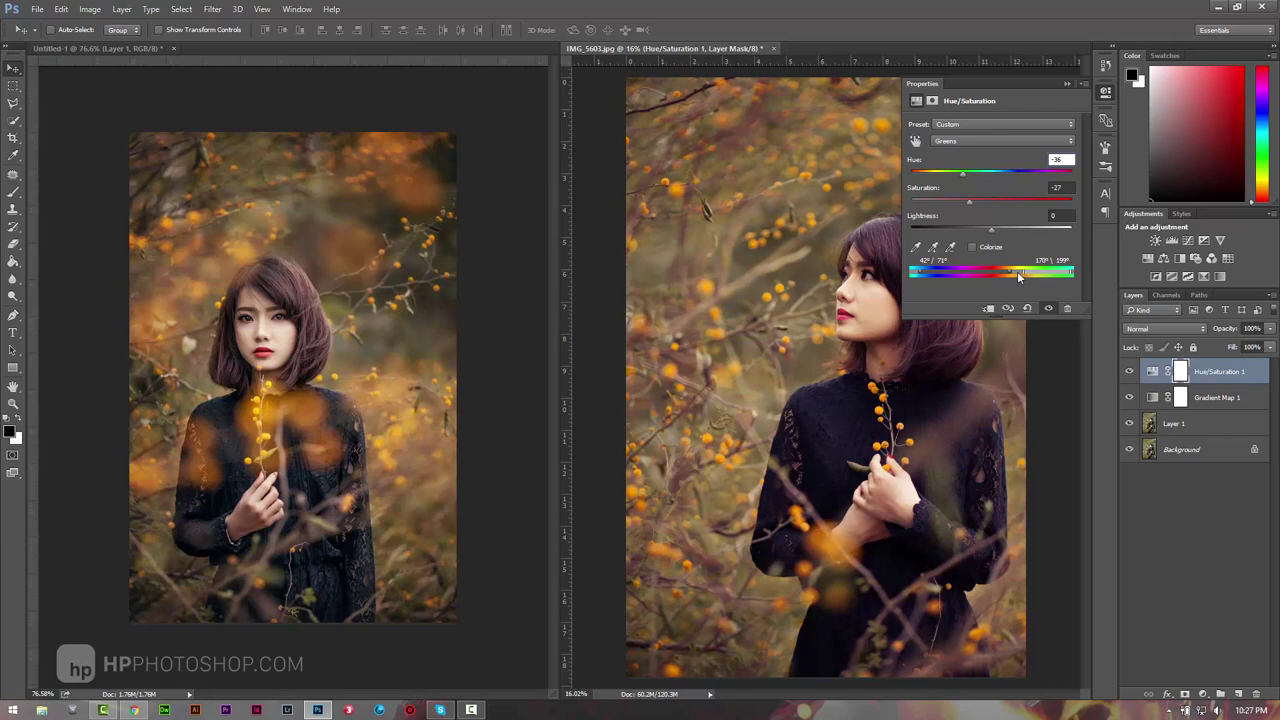
{"action": "left_click", "coordinate": [1067, 83]}
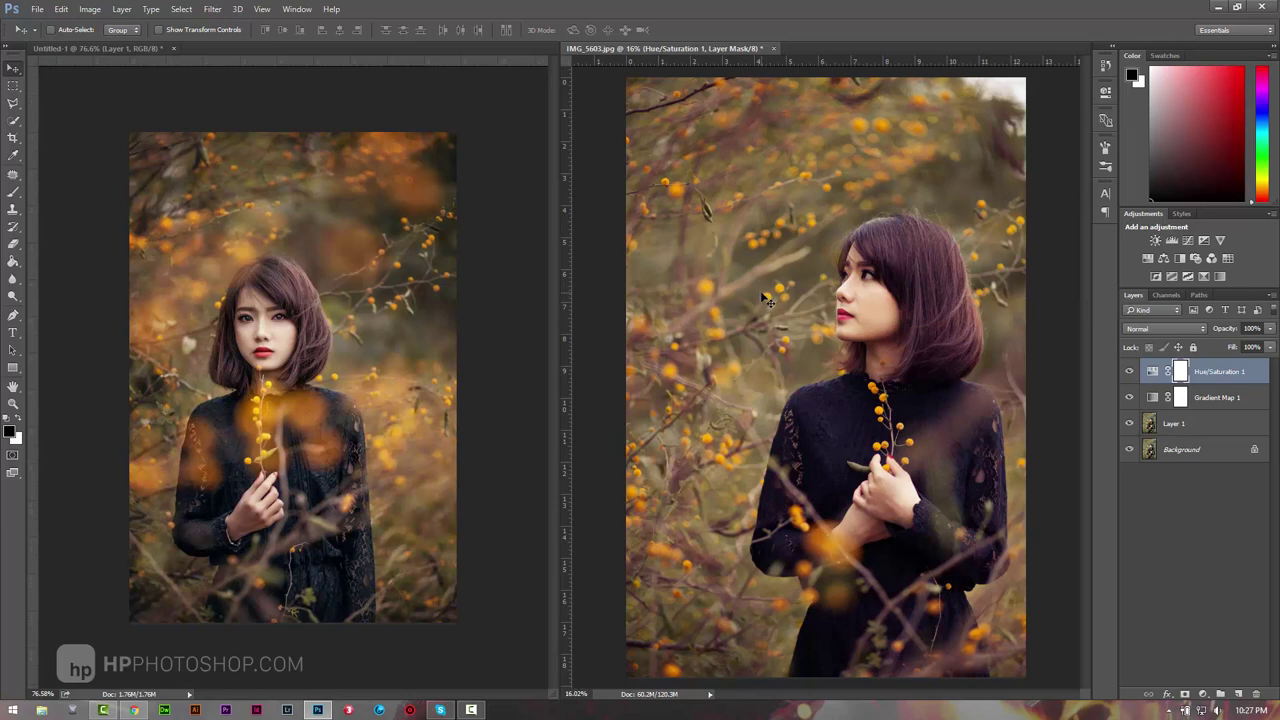
Step: Zoom both documents, compare Gradient Map 1 off and on, and target its mask
{"action": "key", "text": "z"}
{"action": "key", "text": "ctrl+minus"}
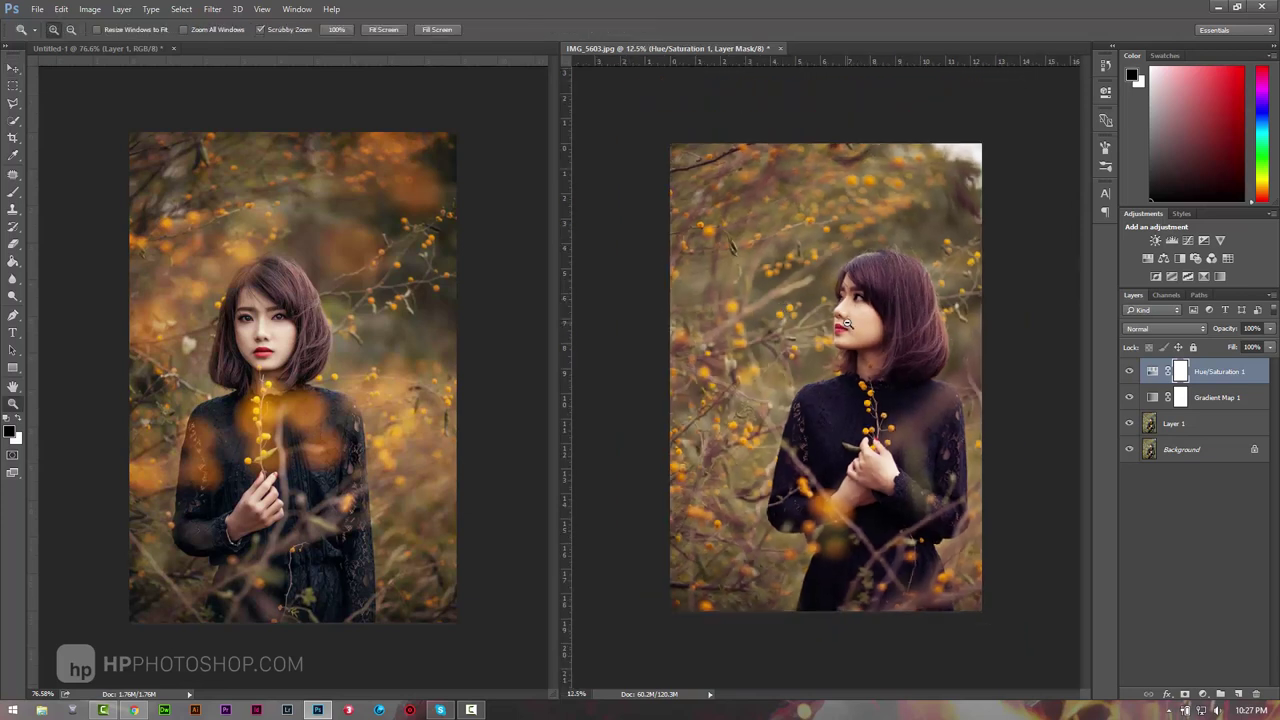
{"action": "mouse_move", "coordinate": [242, 325]}
{"action": "left_mouse_down"}
{"action": "mouse_move", "coordinate": [318, 327]}
{"action": "mouse_move", "coordinate": [248, 327]}
{"action": "left_mouse_up"}
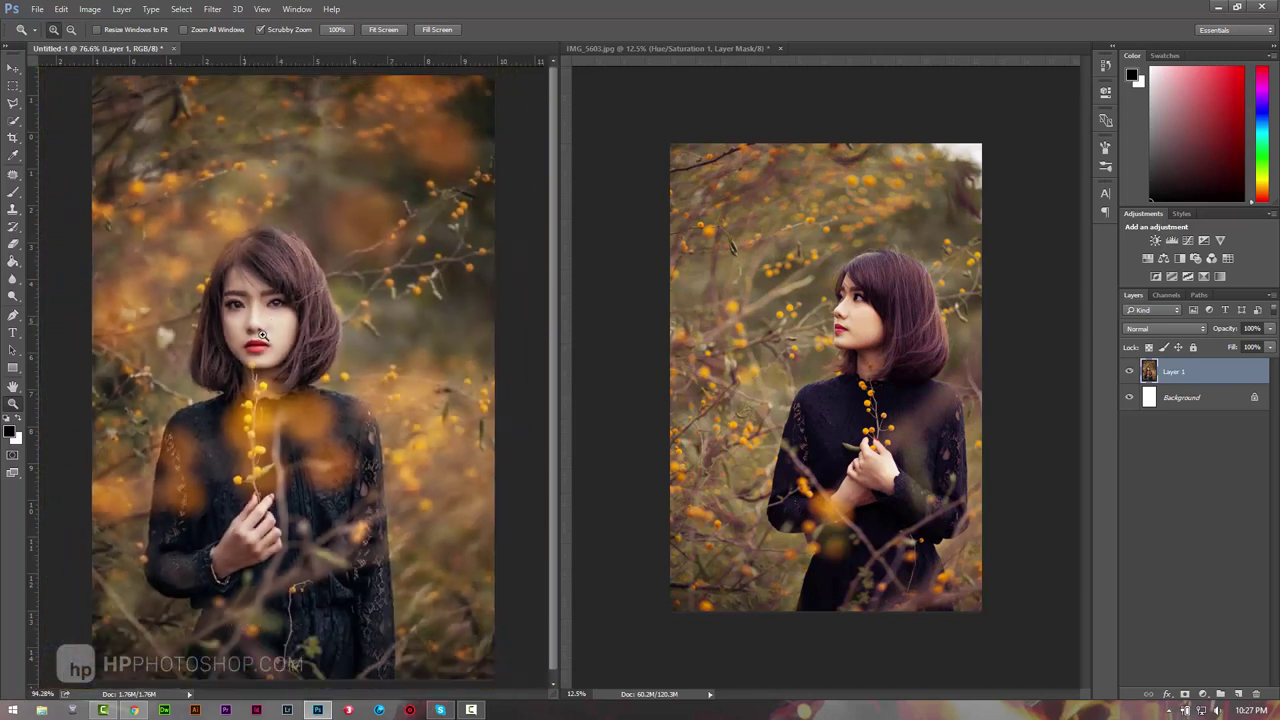
{"action": "left_click_drag", "start_coordinate": [871, 390], "coordinate": [821, 334]}
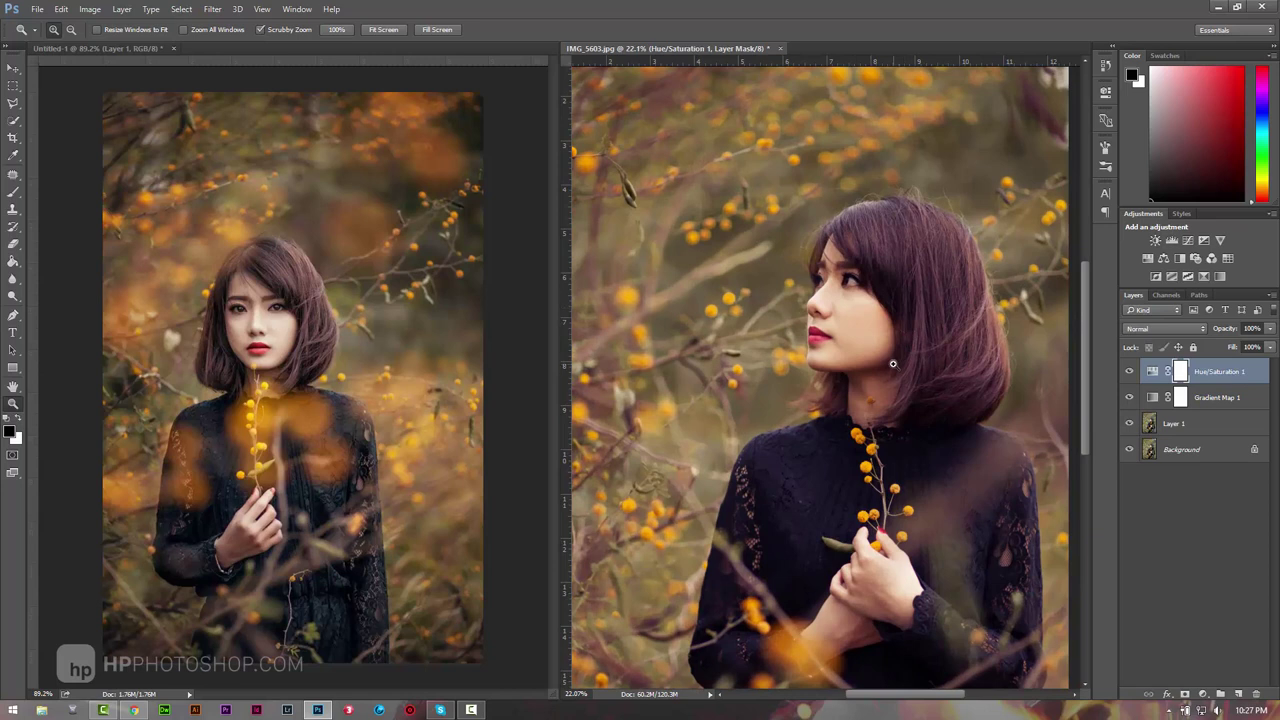
{"action": "left_click", "coordinate": [1130, 397]}
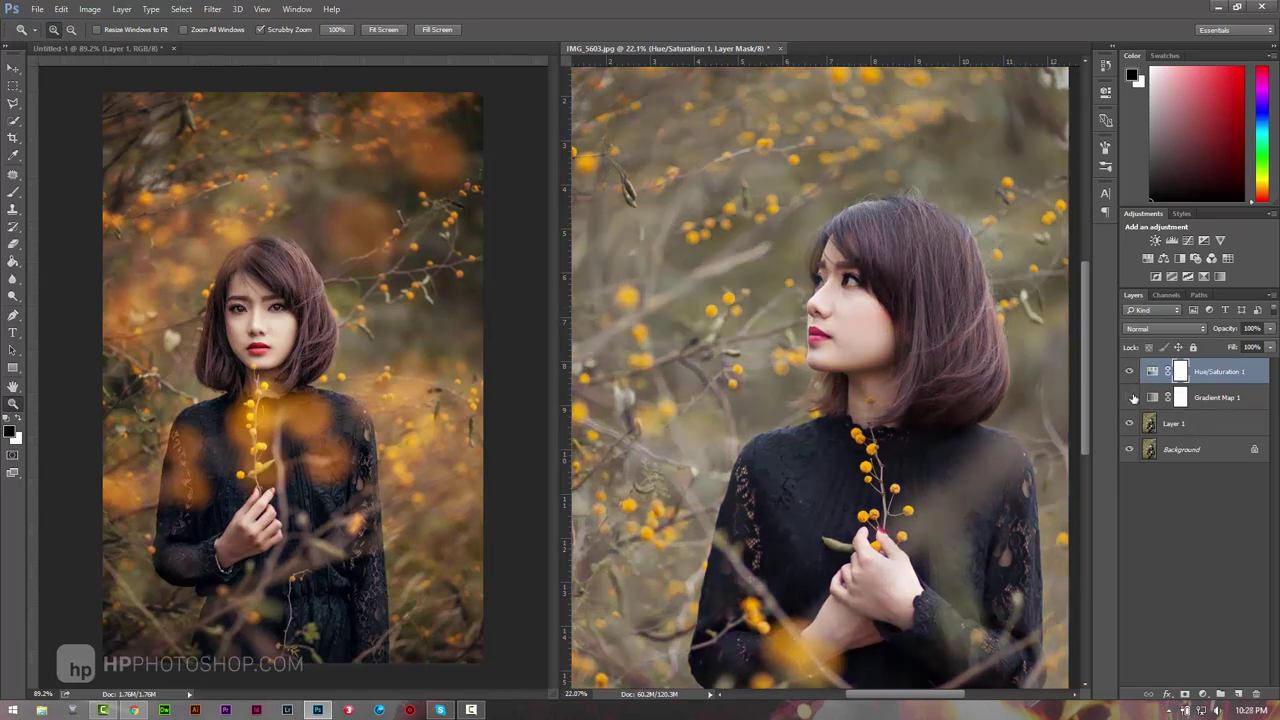
{"action": "left_click", "coordinate": [1130, 397]}
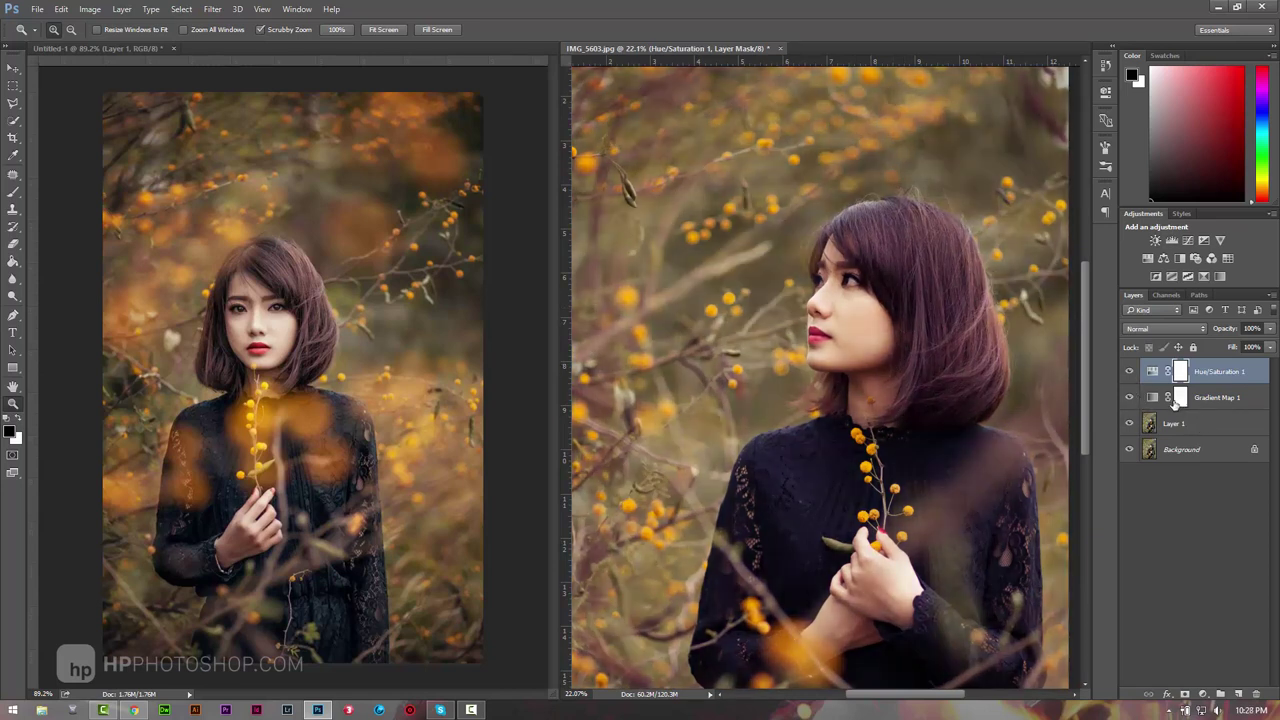
{"action": "left_click", "coordinate": [1181, 400]}
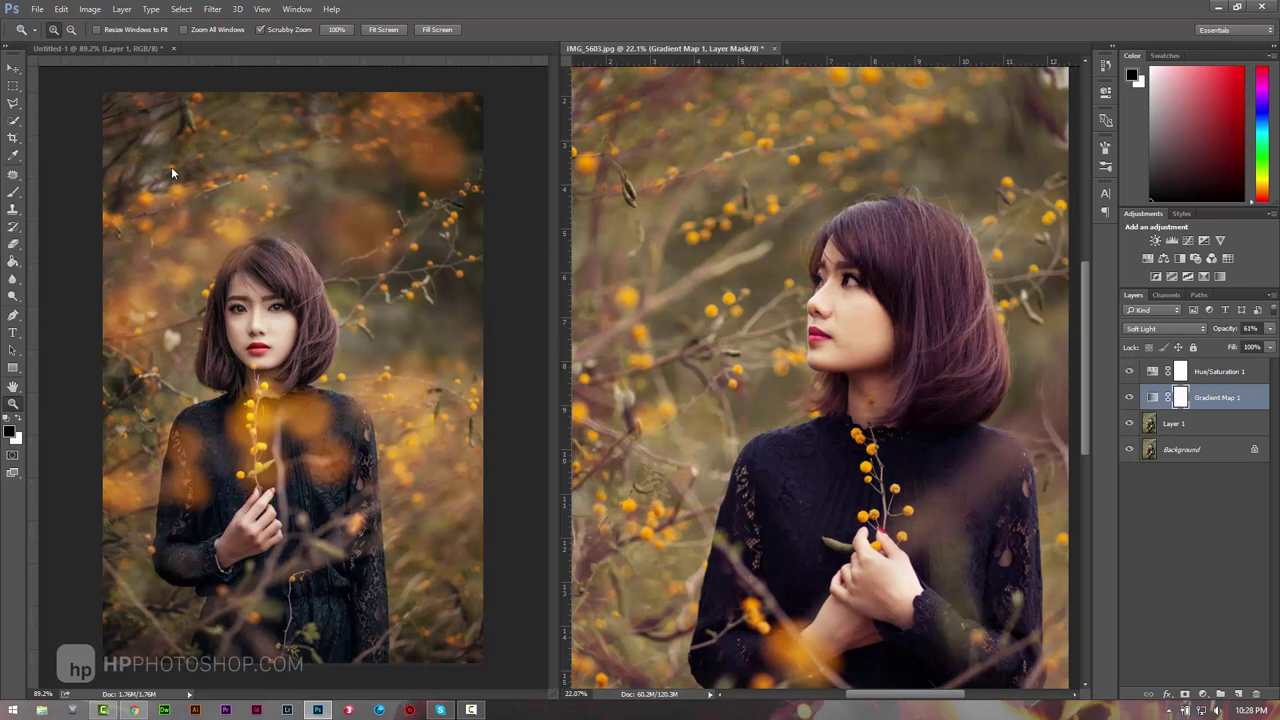
Step: Set up a black Brush with about 53% opacity and 81% flow
{"action": "left_click", "coordinate": [15, 192]}
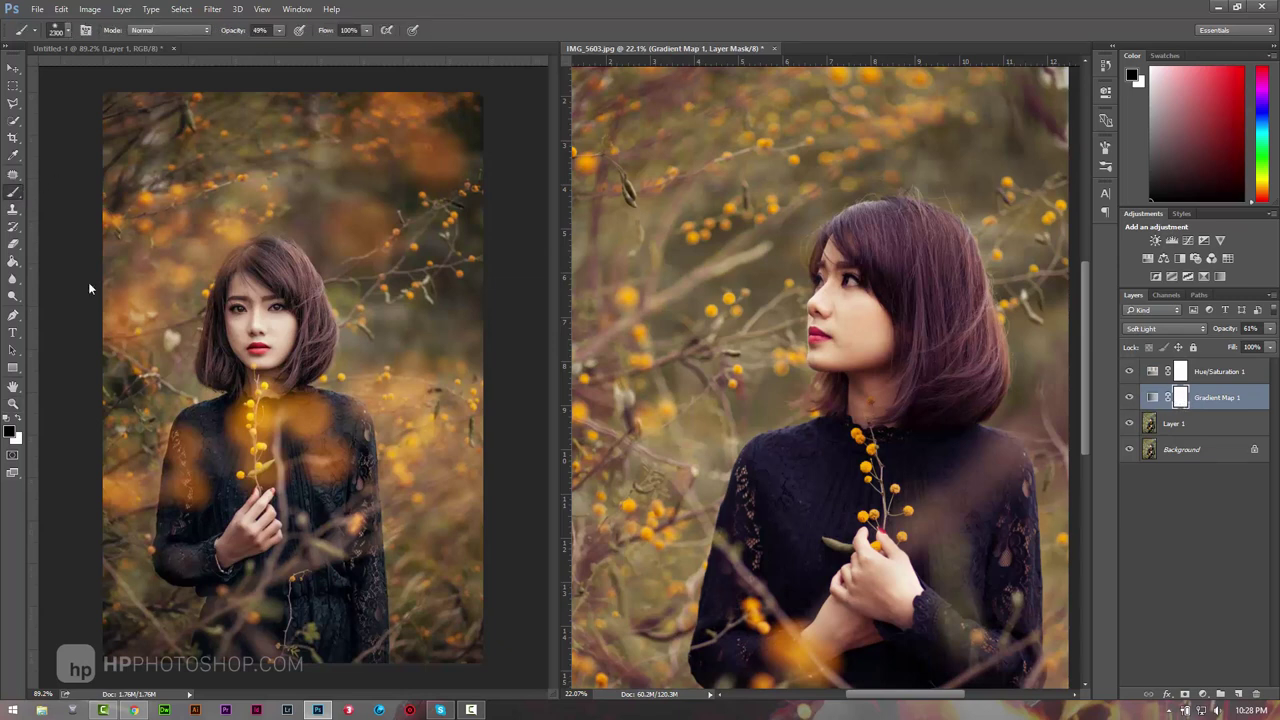
{"action": "left_click", "coordinate": [12, 431]}
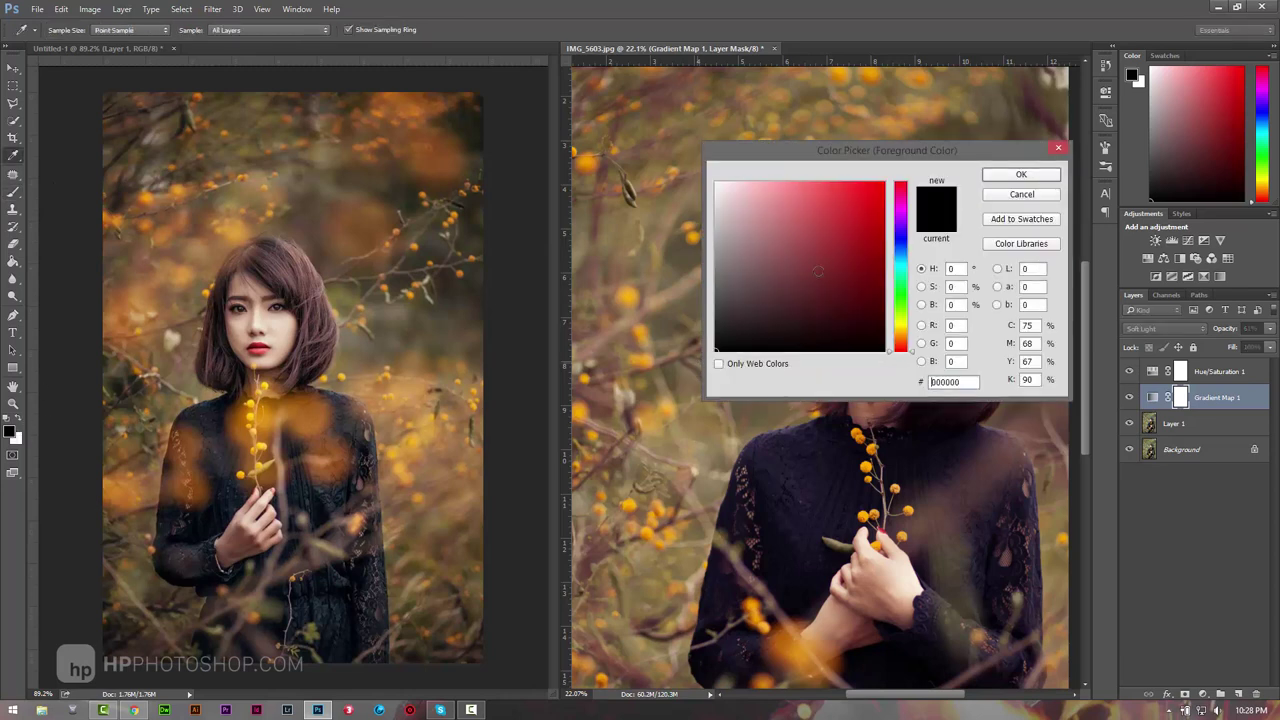
{"action": "left_click", "coordinate": [1000, 179]}
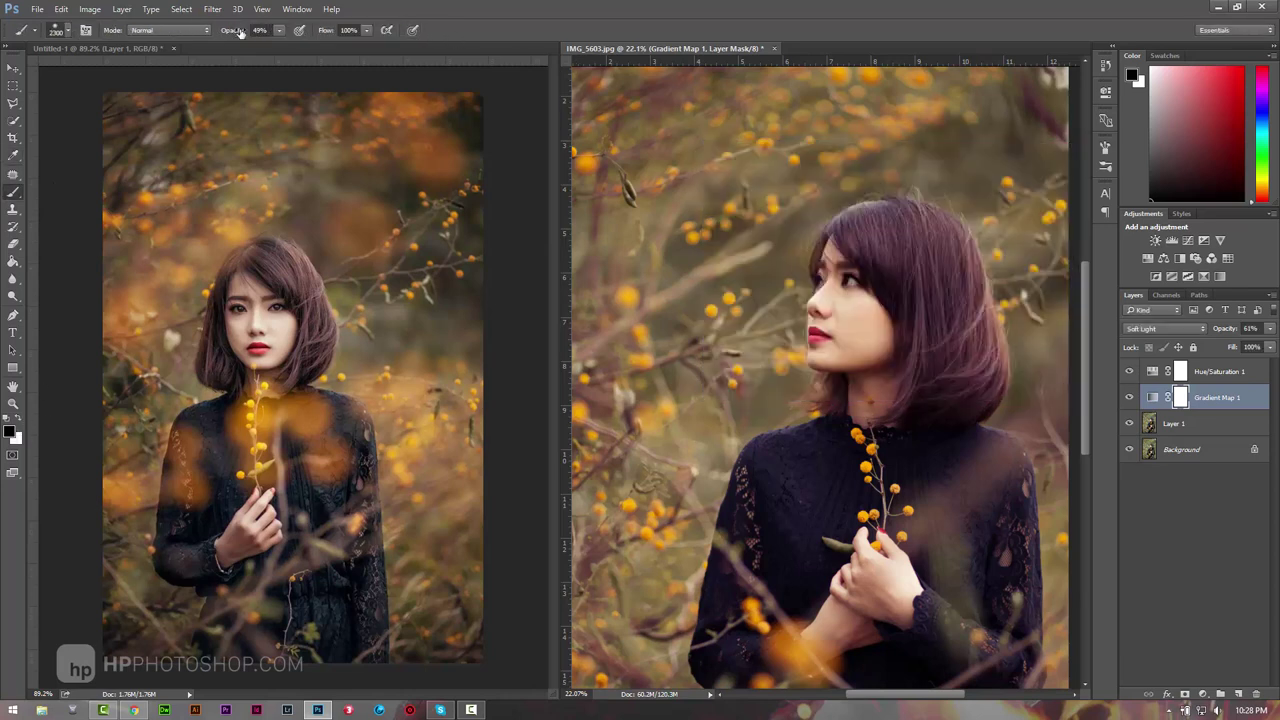
{"action": "left_click_drag", "start_coordinate": [238, 33], "coordinate": [245, 35]}
{"action": "left_click_drag", "start_coordinate": [325, 34], "coordinate": [313, 36]}
Step: Use a soft round 500 px brush tip with Shape Dynamics and Scattering turned off
{"action": "left_click", "coordinate": [1105, 147]}
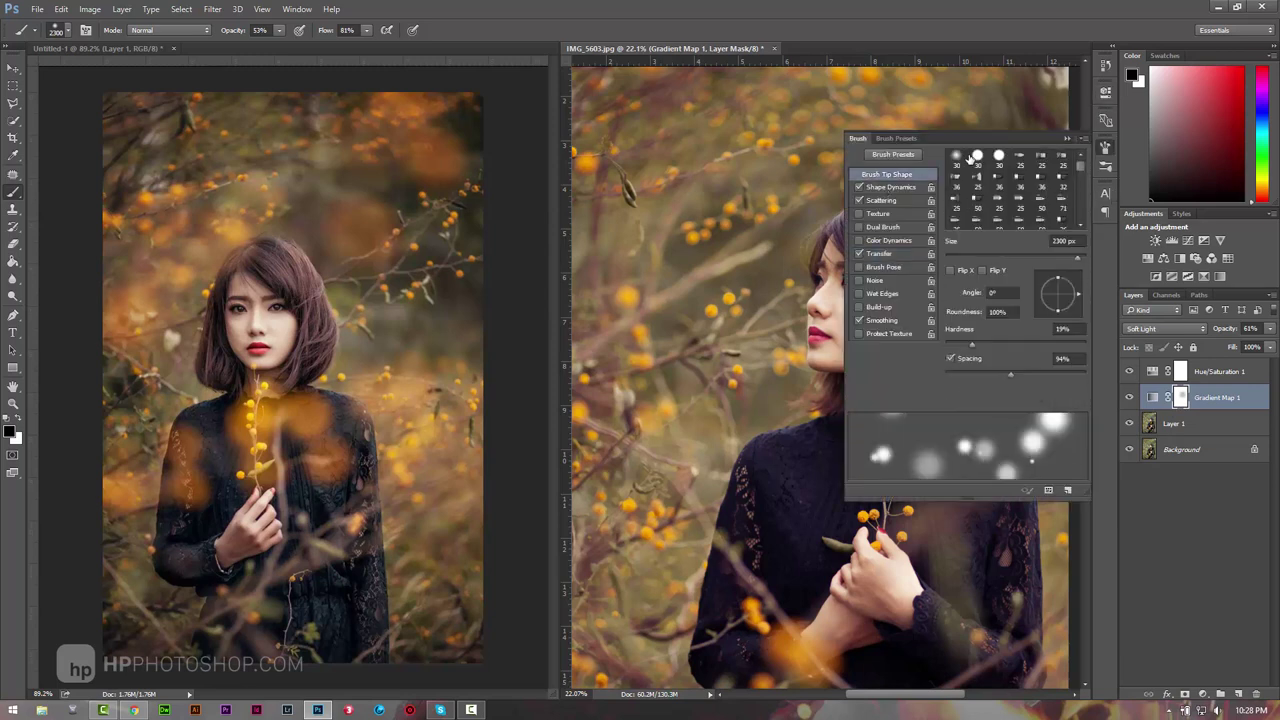
{"action": "left_click", "coordinate": [973, 160]}
{"action": "left_click", "coordinate": [858, 187]}
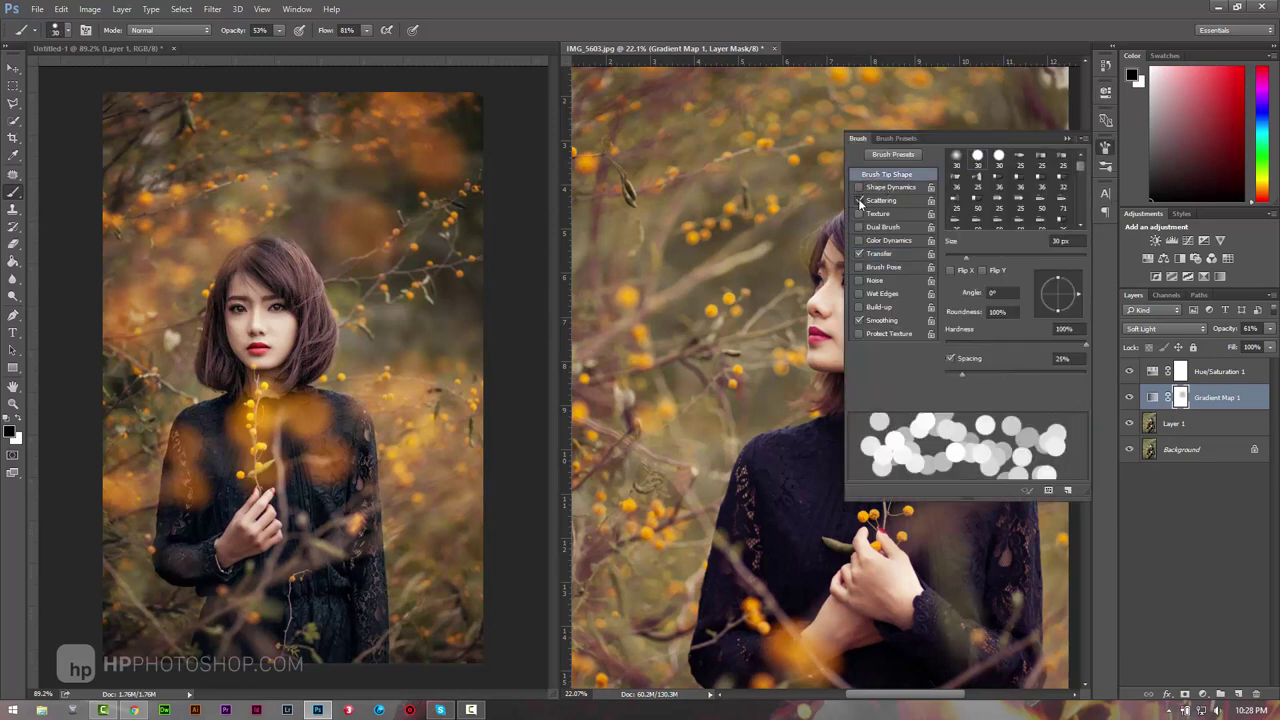
{"action": "left_click", "coordinate": [858, 253]}
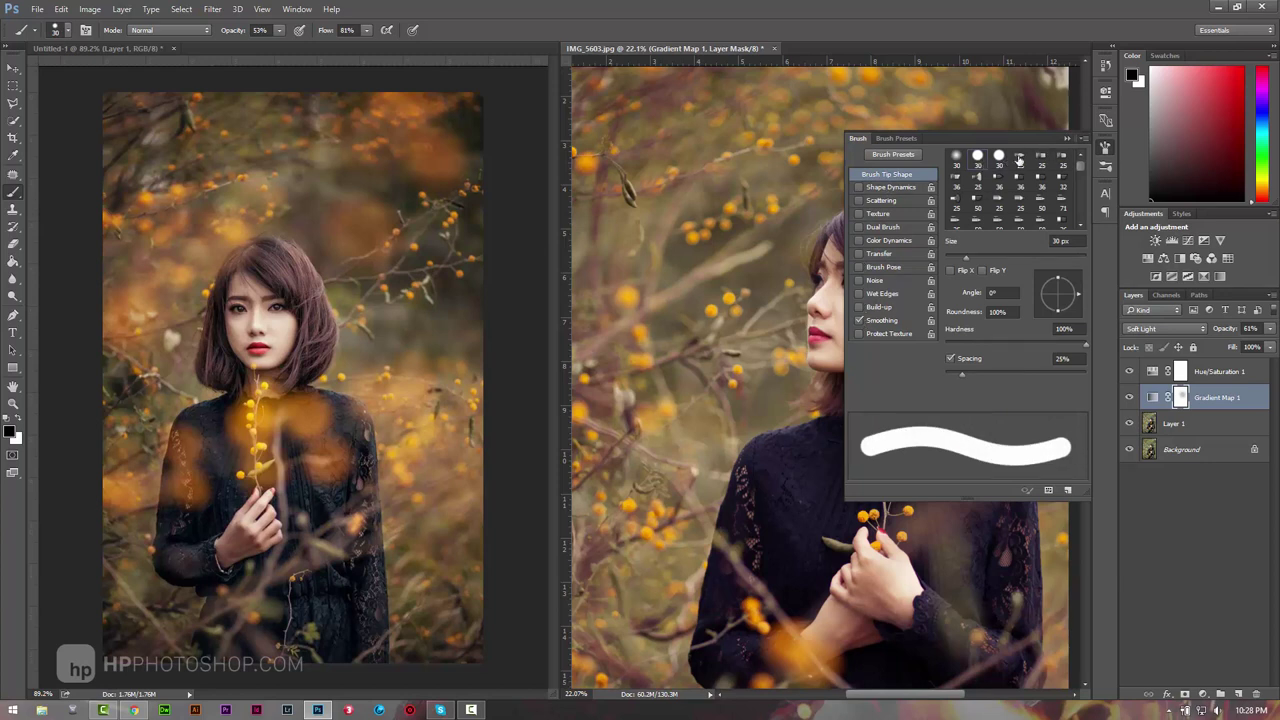
{"action": "left_click", "coordinate": [1067, 138]}
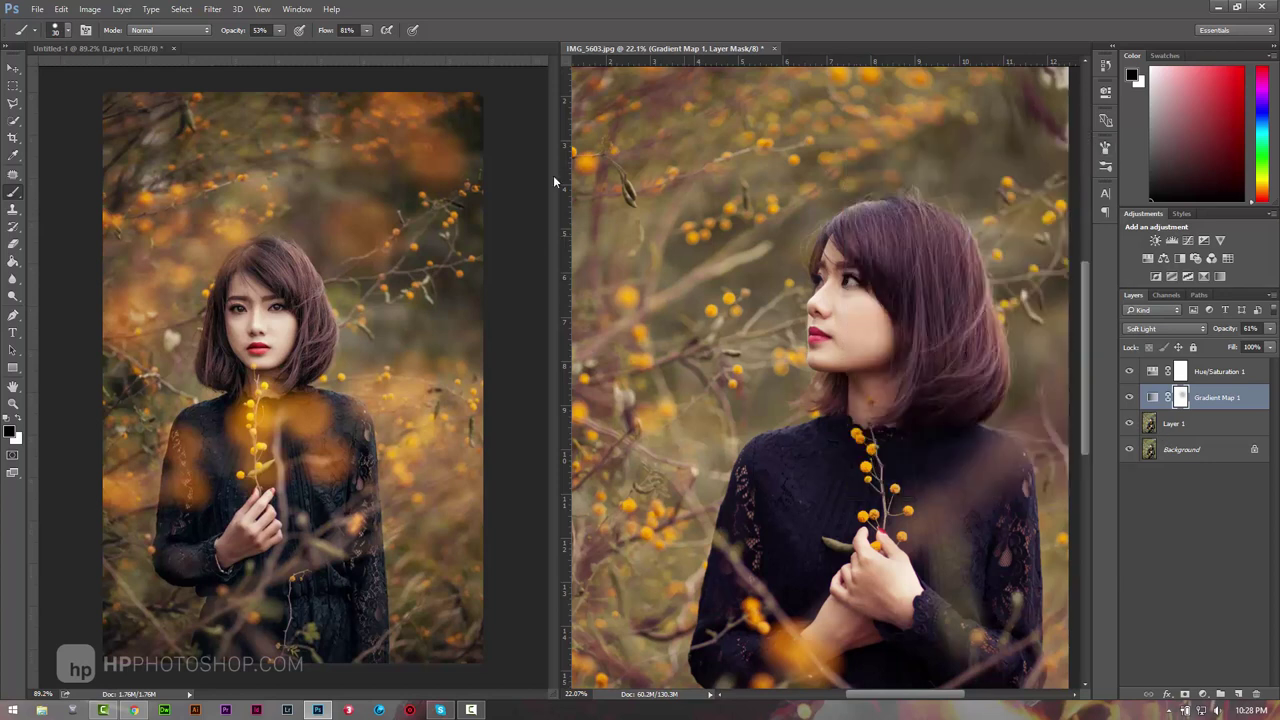
{"action": "key", "text": "bracketright"}
{"action": "key", "text": "bracketright"}
{"action": "key", "text": "bracketright"}
{"action": "key", "text": "bracketleft"}
{"action": "key", "text": "bracketleft"}
{"action": "right_click", "coordinate": [882, 300]}
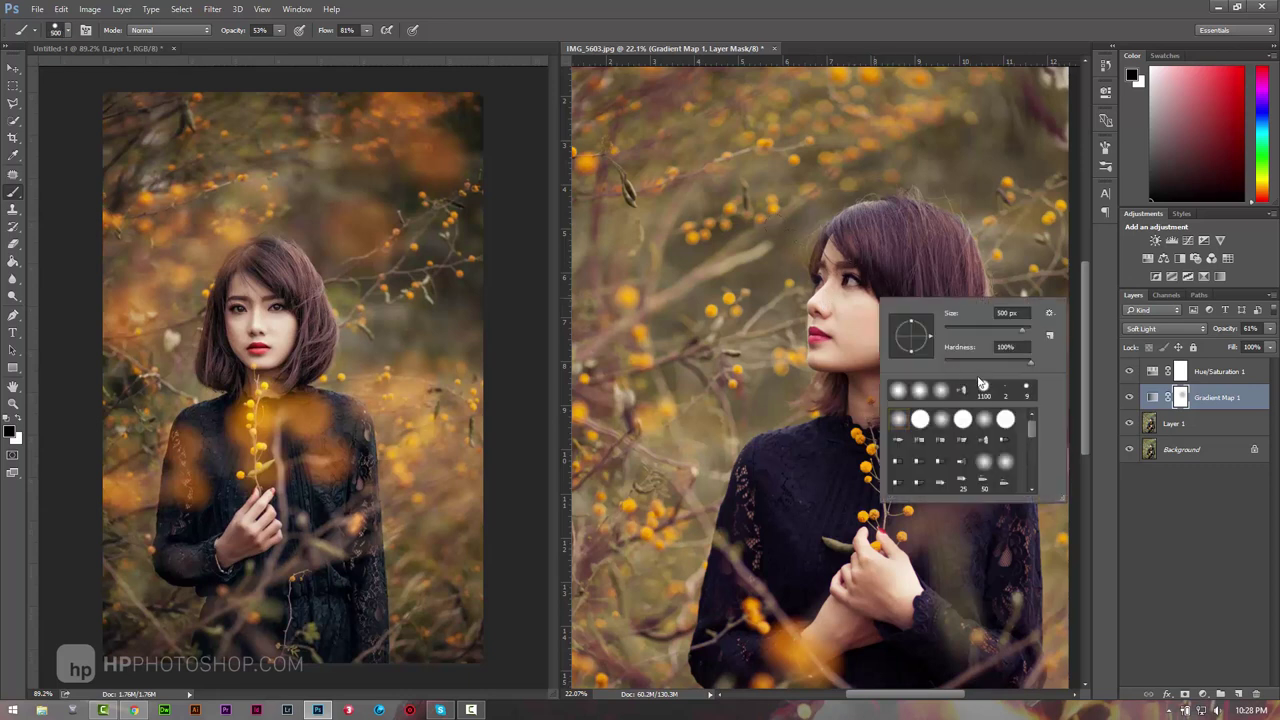
{"action": "left_click_drag", "start_coordinate": [970, 360], "coordinate": [943, 366]}
{"action": "key", "text": "Return"}
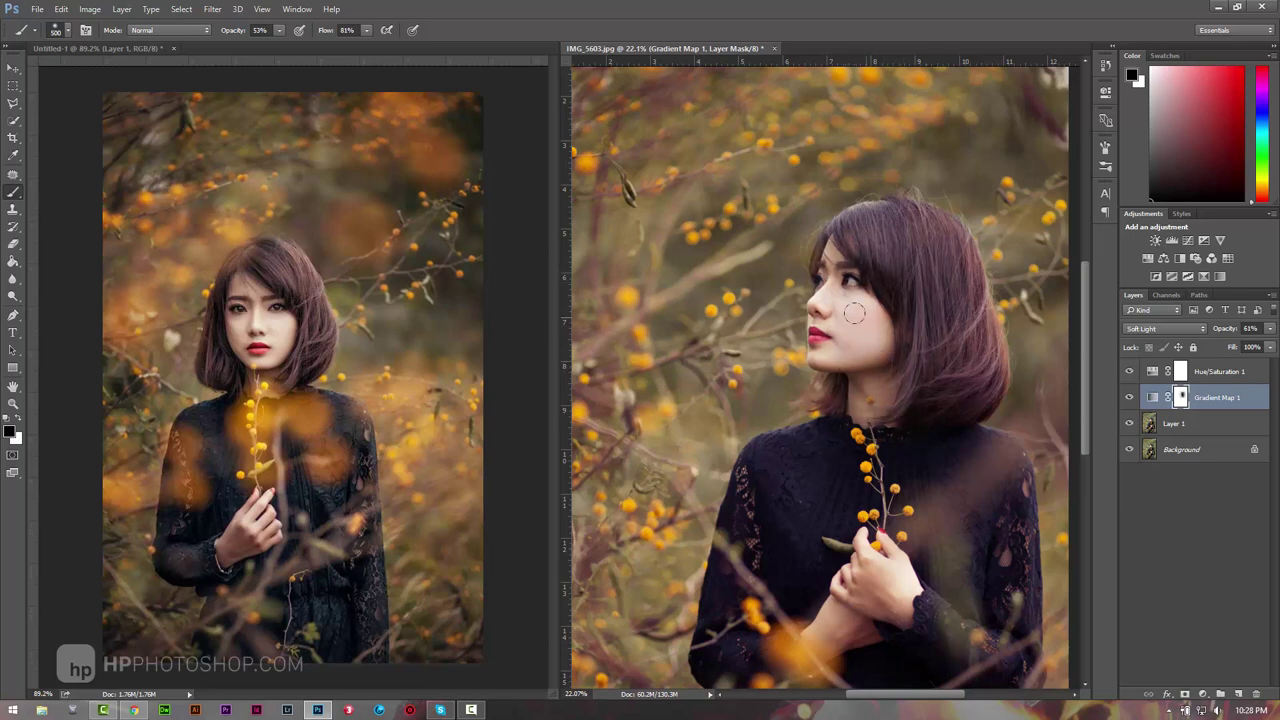
Step: Toggle Gradient Map 1's visibility off and on to check the masked grading
{"action": "left_click", "coordinate": [1129, 397]}
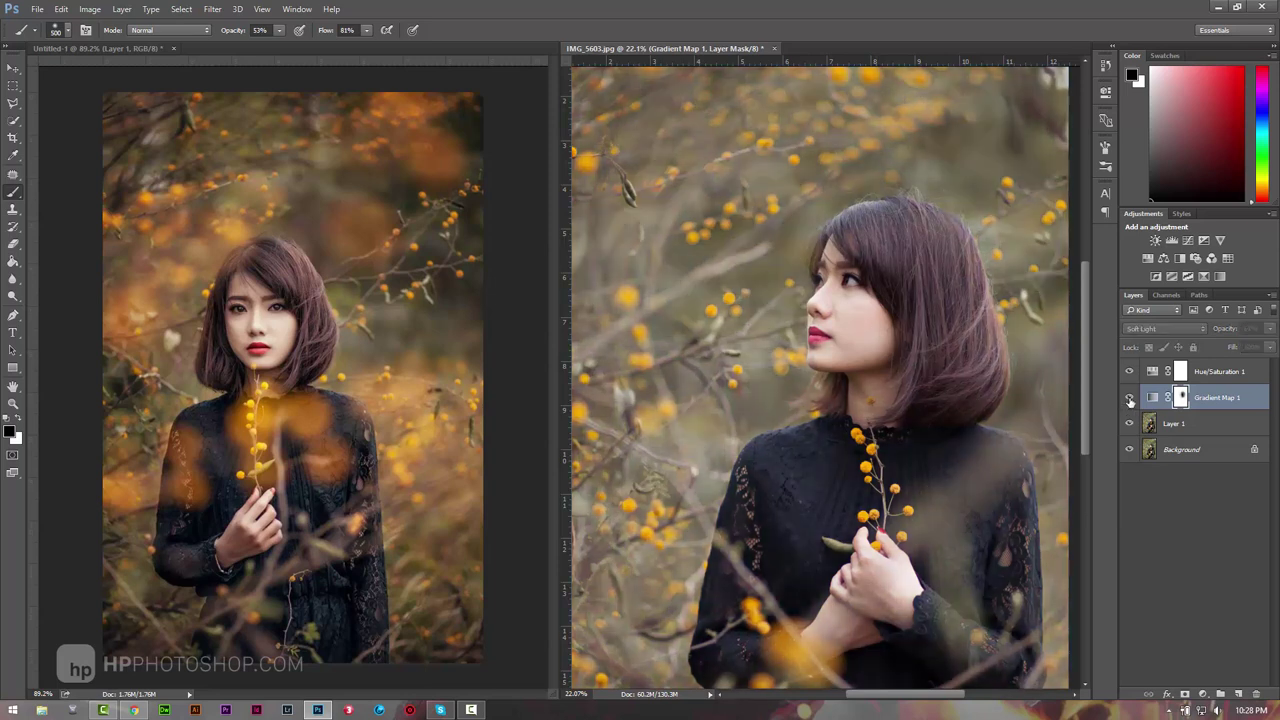
{"action": "left_click", "coordinate": [1130, 398]}
{"action": "left_click", "coordinate": [1130, 397]}
{"action": "left_click", "coordinate": [1129, 397]}
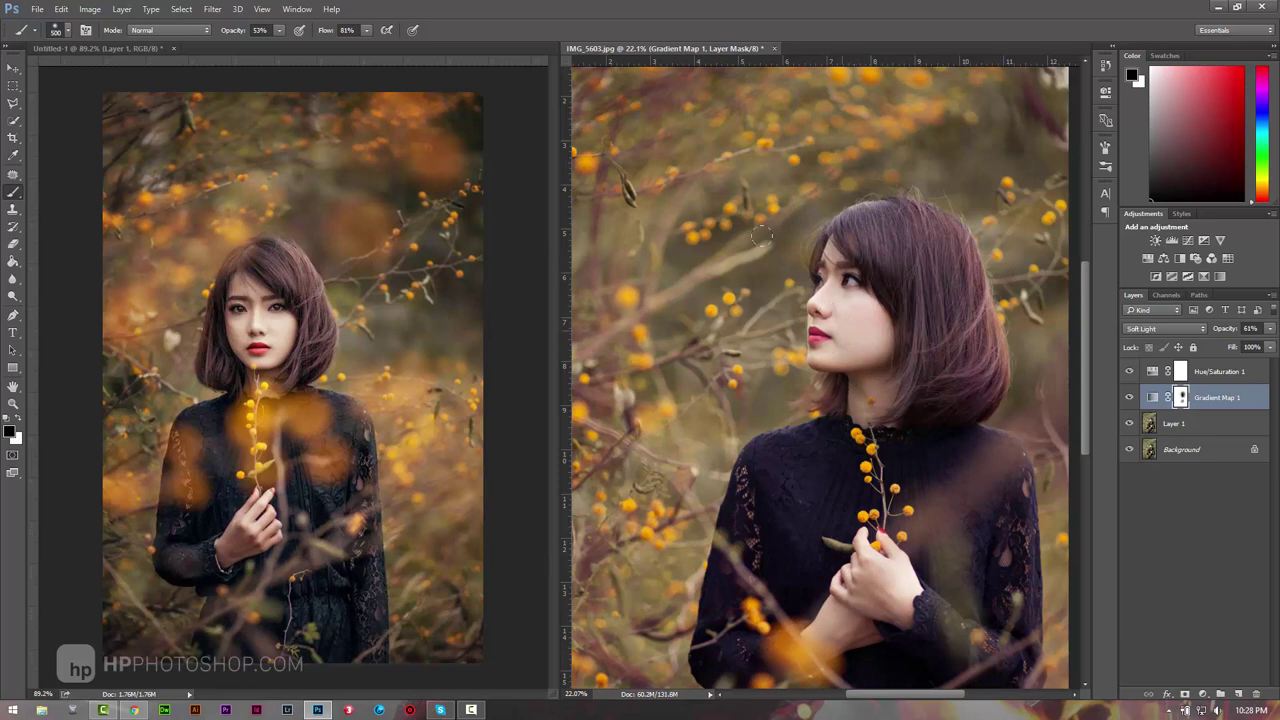
{"action": "left_click", "coordinate": [13, 404]}
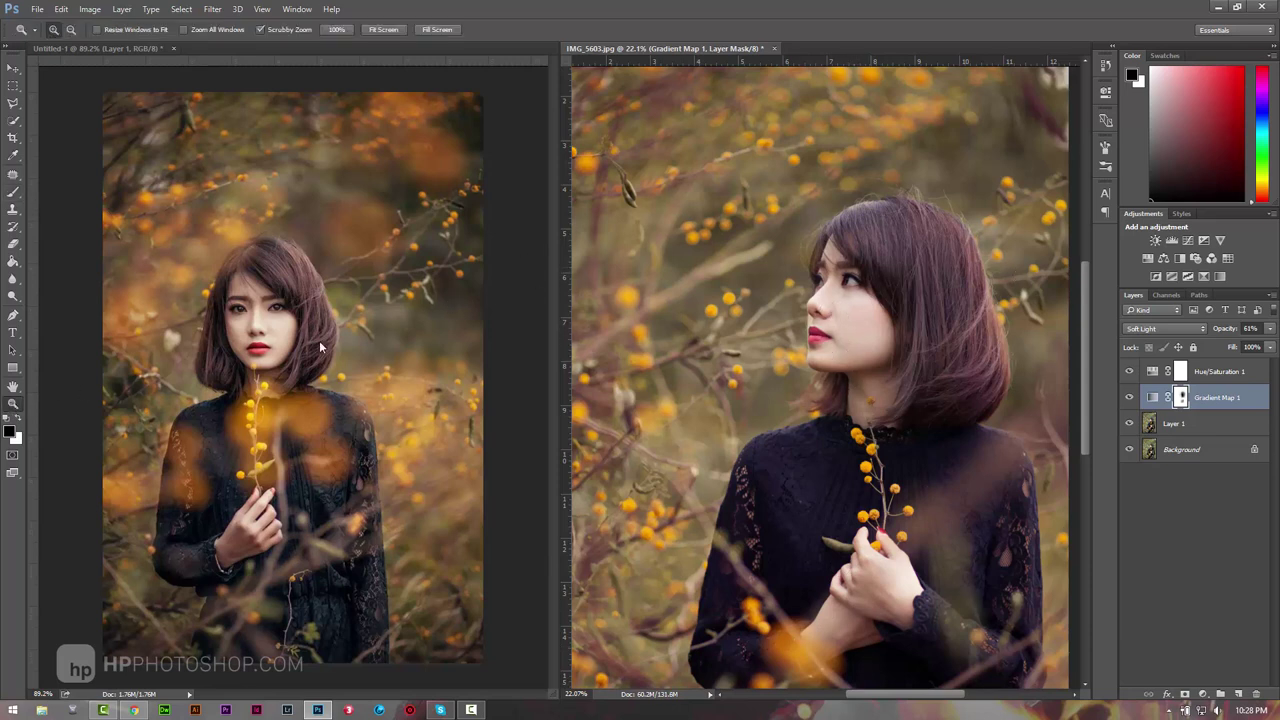
{"action": "left_click", "coordinate": [245, 306]}
{"action": "left_click_drag", "start_coordinate": [245, 306], "coordinate": [270, 334]}
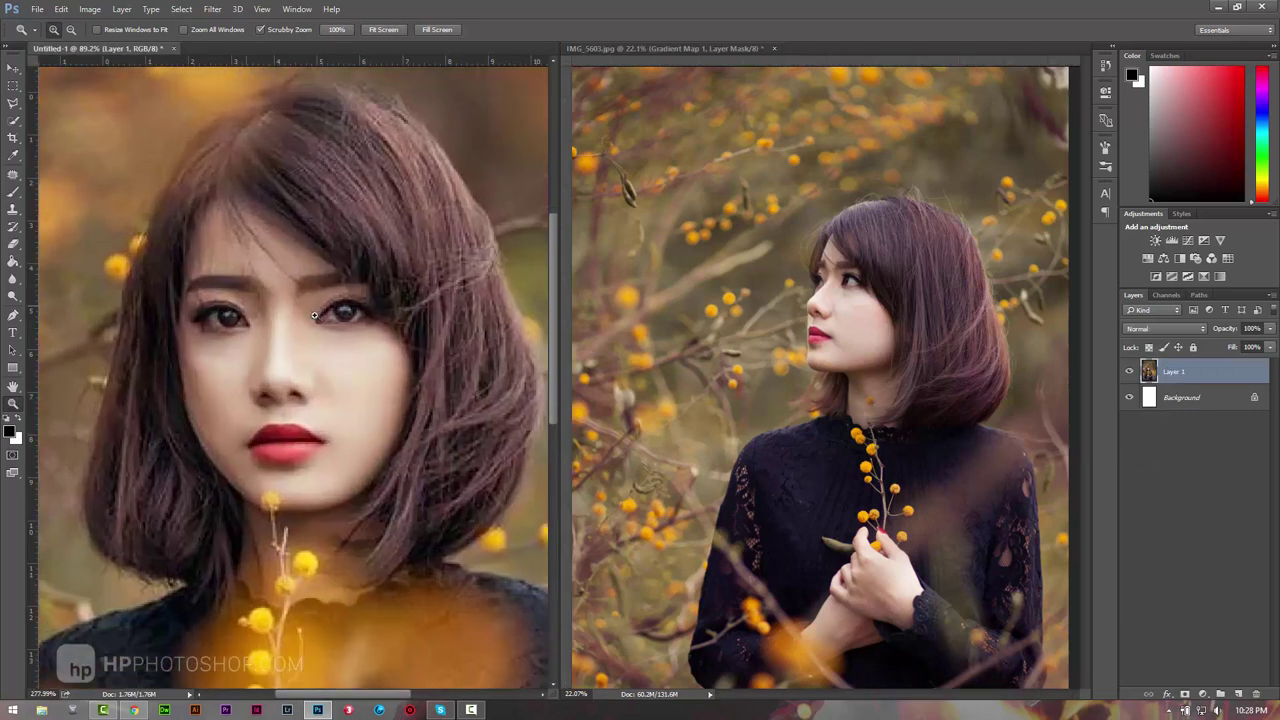
{"action": "left_click", "coordinate": [848, 288]}
{"action": "left_click_drag", "start_coordinate": [859, 368], "coordinate": [749, 316]}
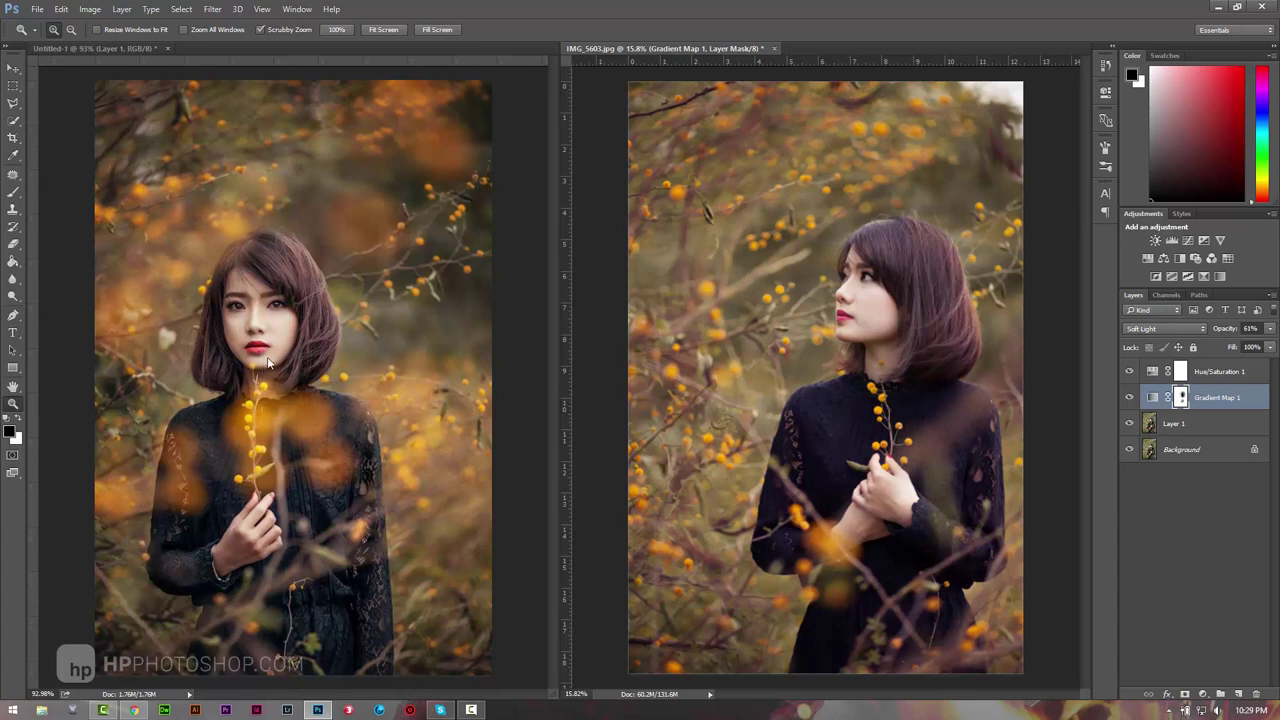
{"action": "left_click", "coordinate": [918, 326]}
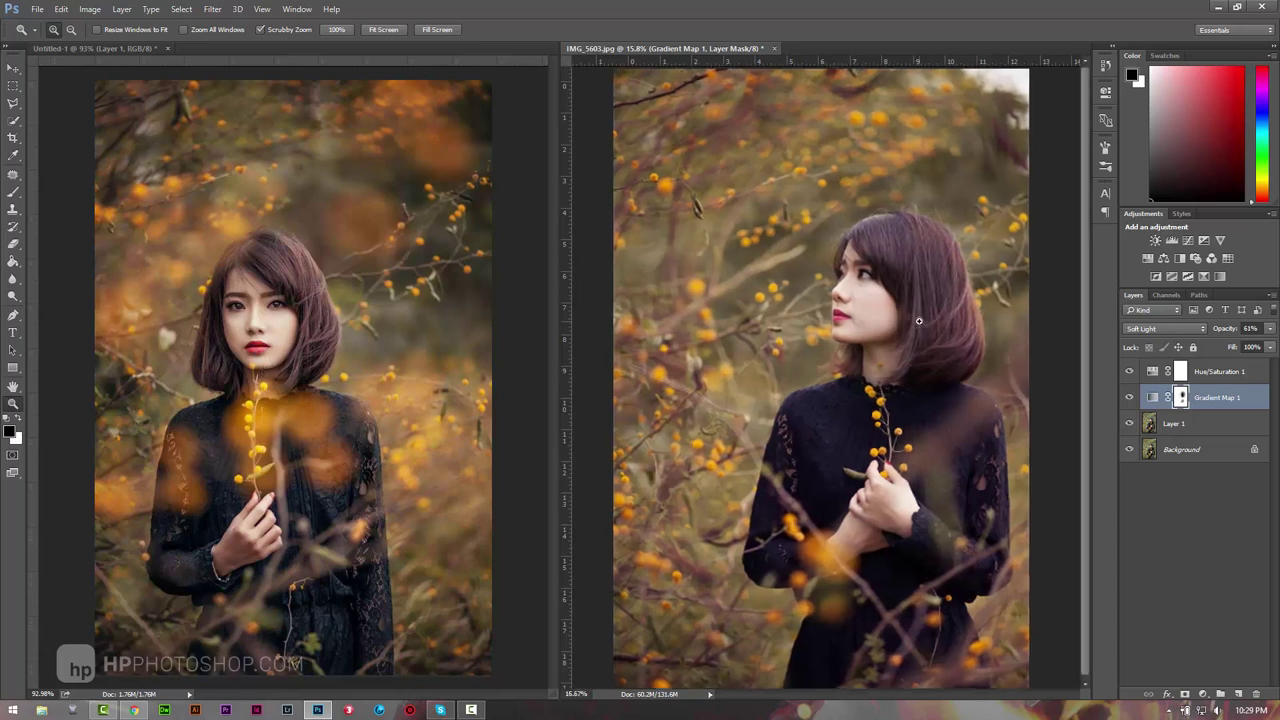
{"action": "mouse_move", "coordinate": [930, 302]}
{"action": "left_mouse_down"}
{"action": "mouse_move", "coordinate": [983, 320]}
{"action": "mouse_move", "coordinate": [919, 327]}
{"action": "left_mouse_up"}
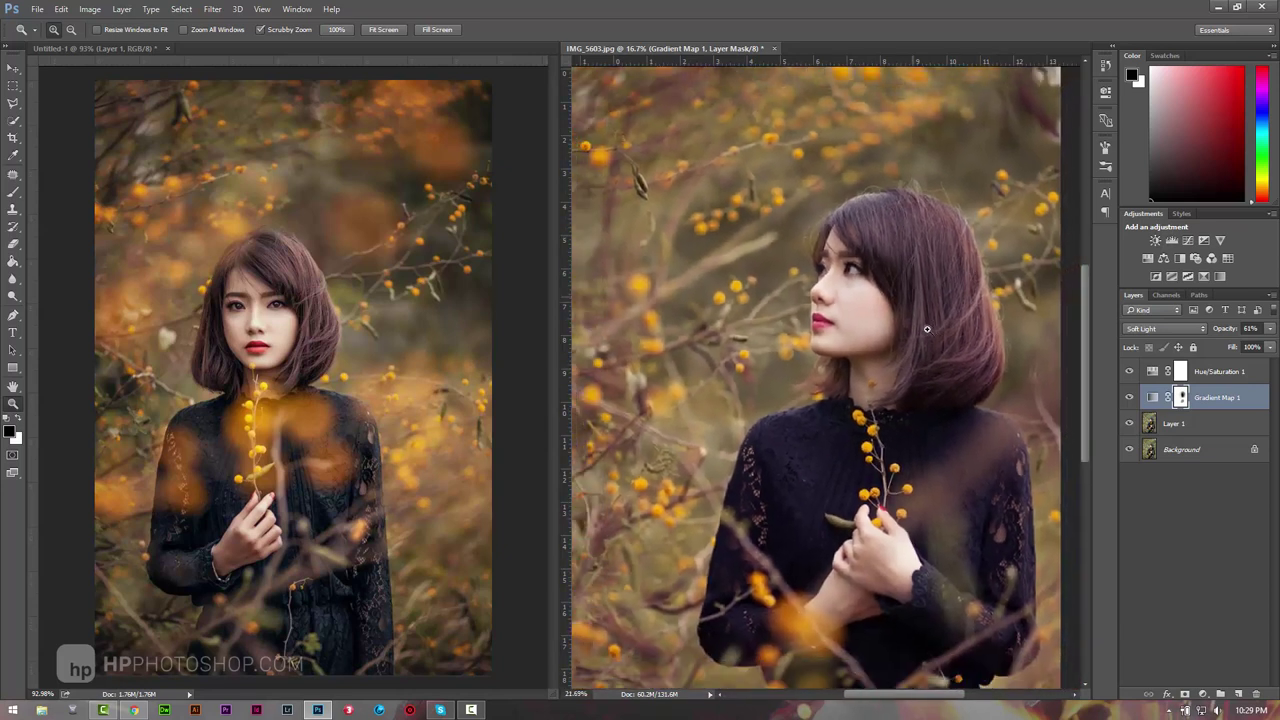
{"action": "key", "text": "ctrl+0"}
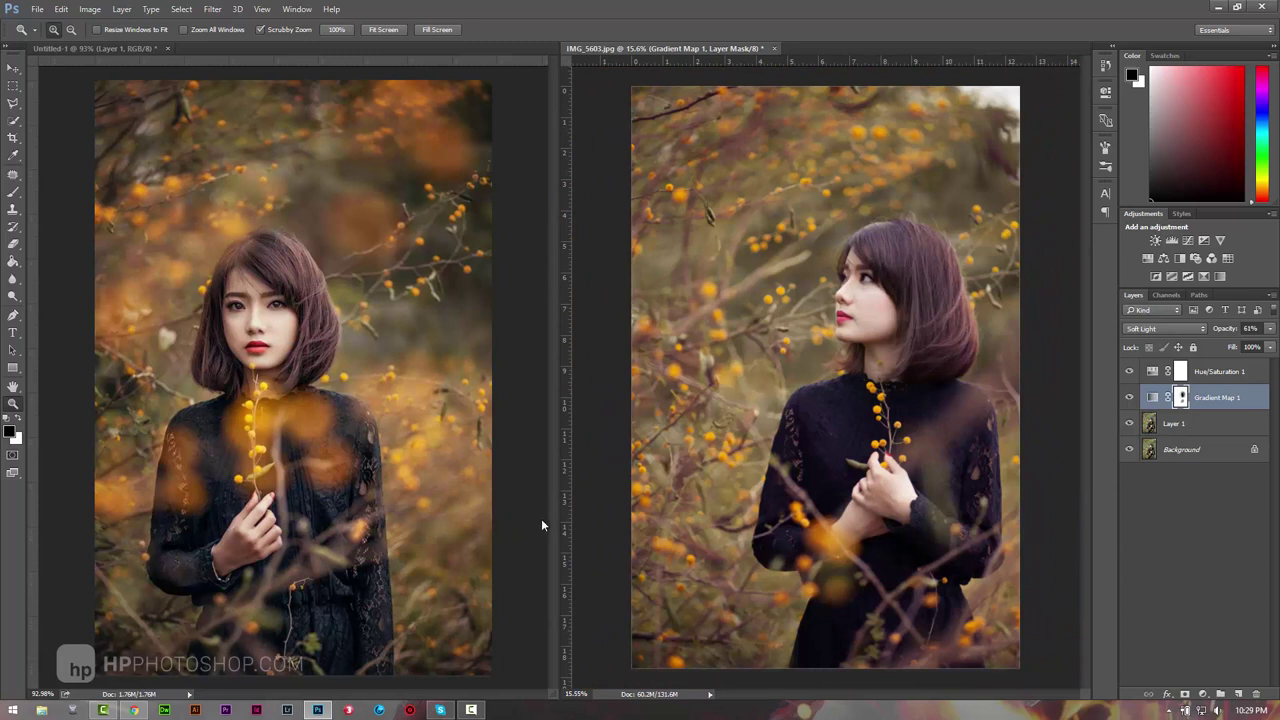
{"action": "left_click", "coordinate": [879, 331]}
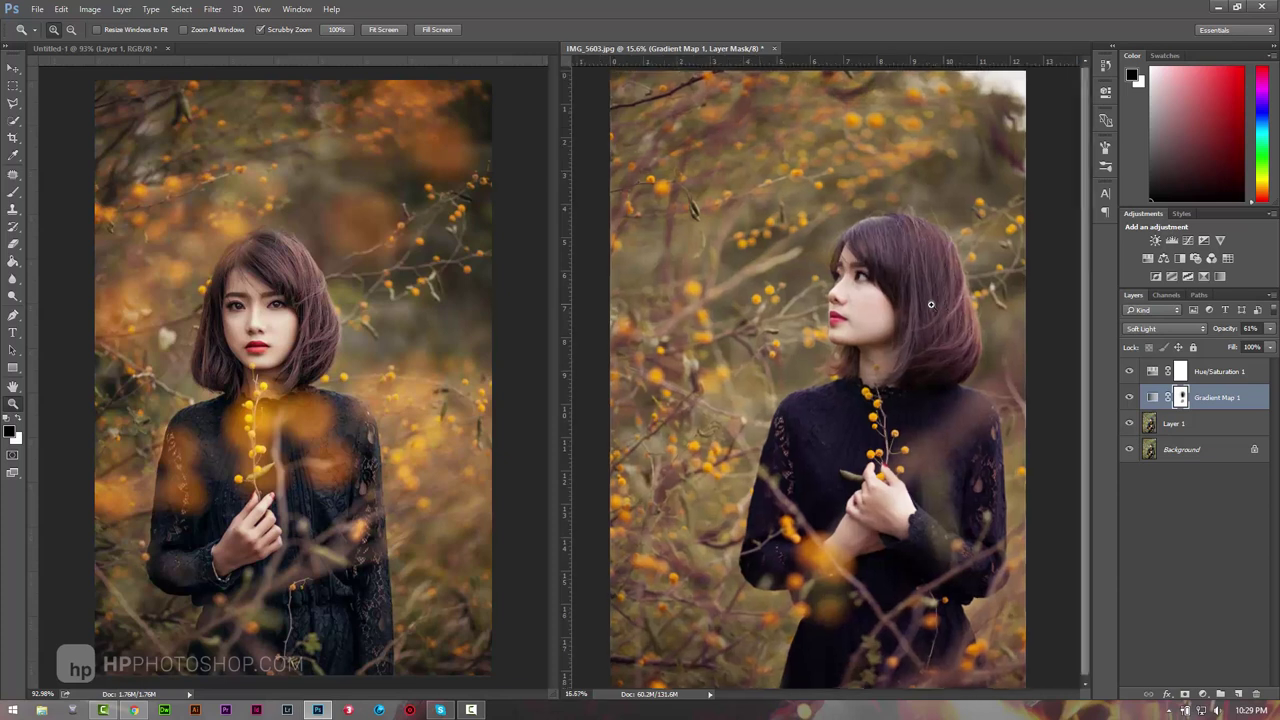
{"action": "left_click_drag", "start_coordinate": [879, 331], "coordinate": [860, 331]}
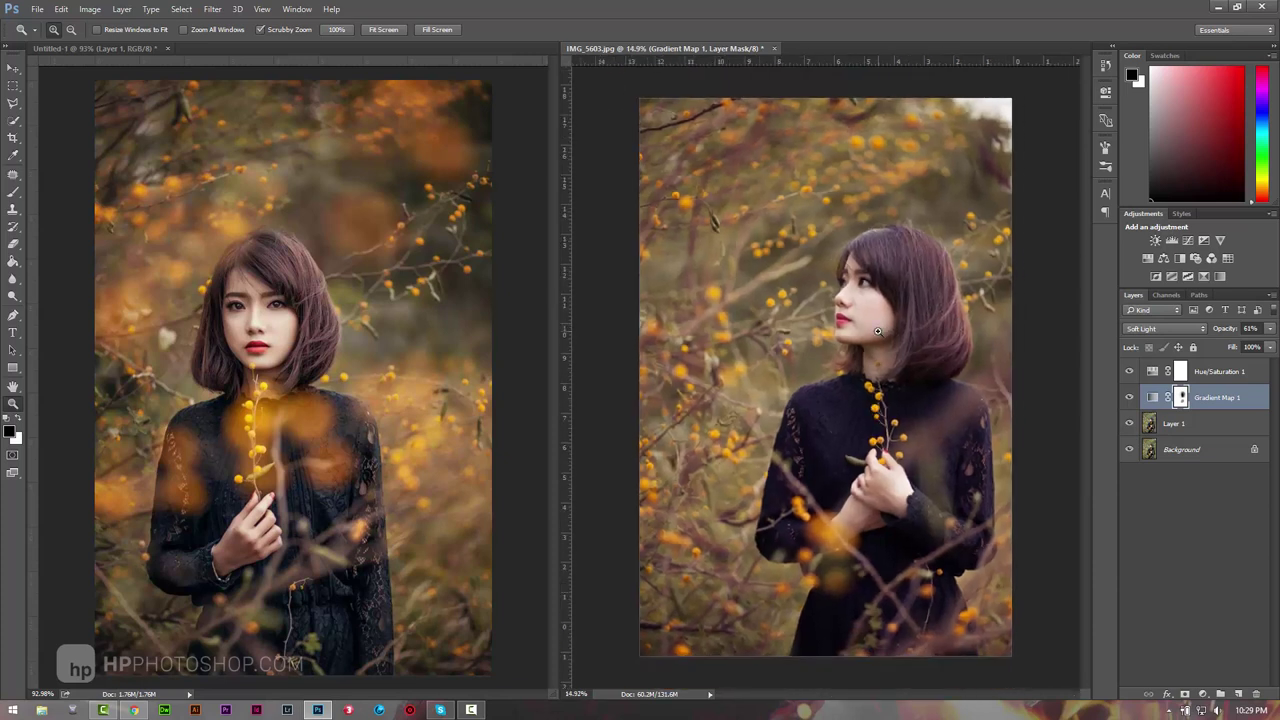
{"action": "left_click", "coordinate": [1222, 375]}
Step: Add a pale pink Solid Color fill layer blended as Soft Light
{"action": "left_click", "coordinate": [1203, 694]}
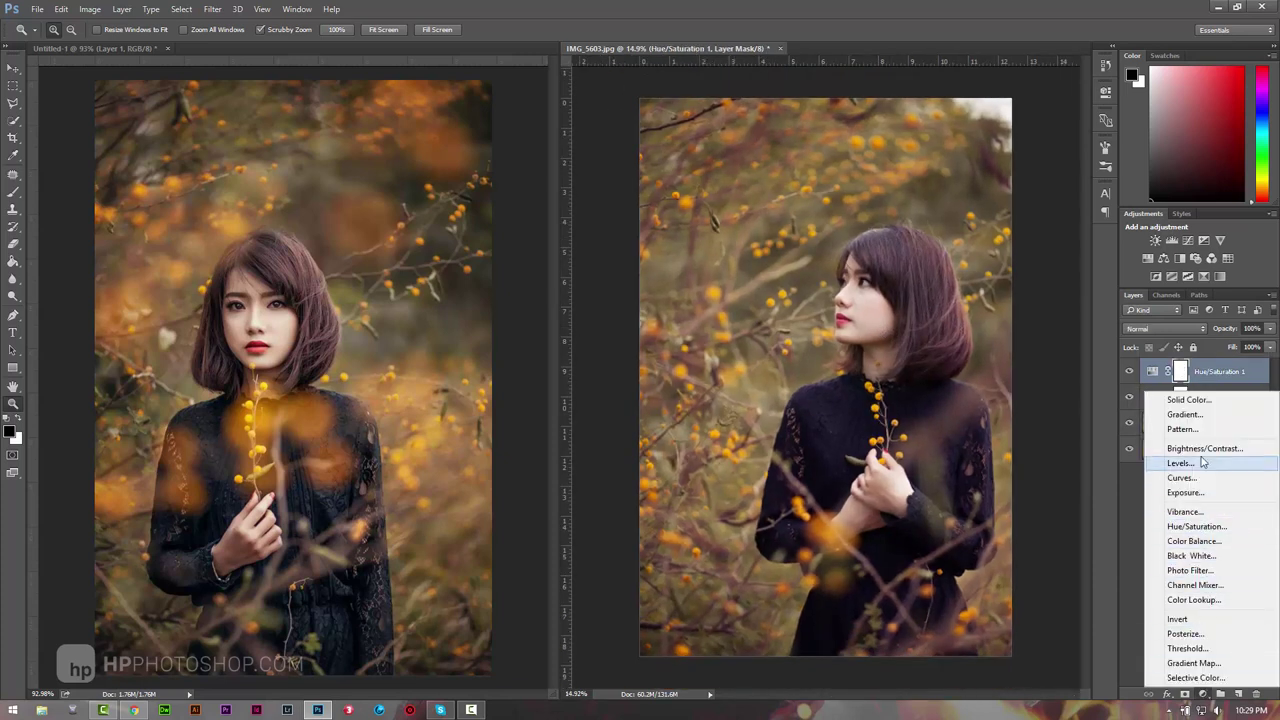
{"action": "left_click", "coordinate": [1186, 400]}
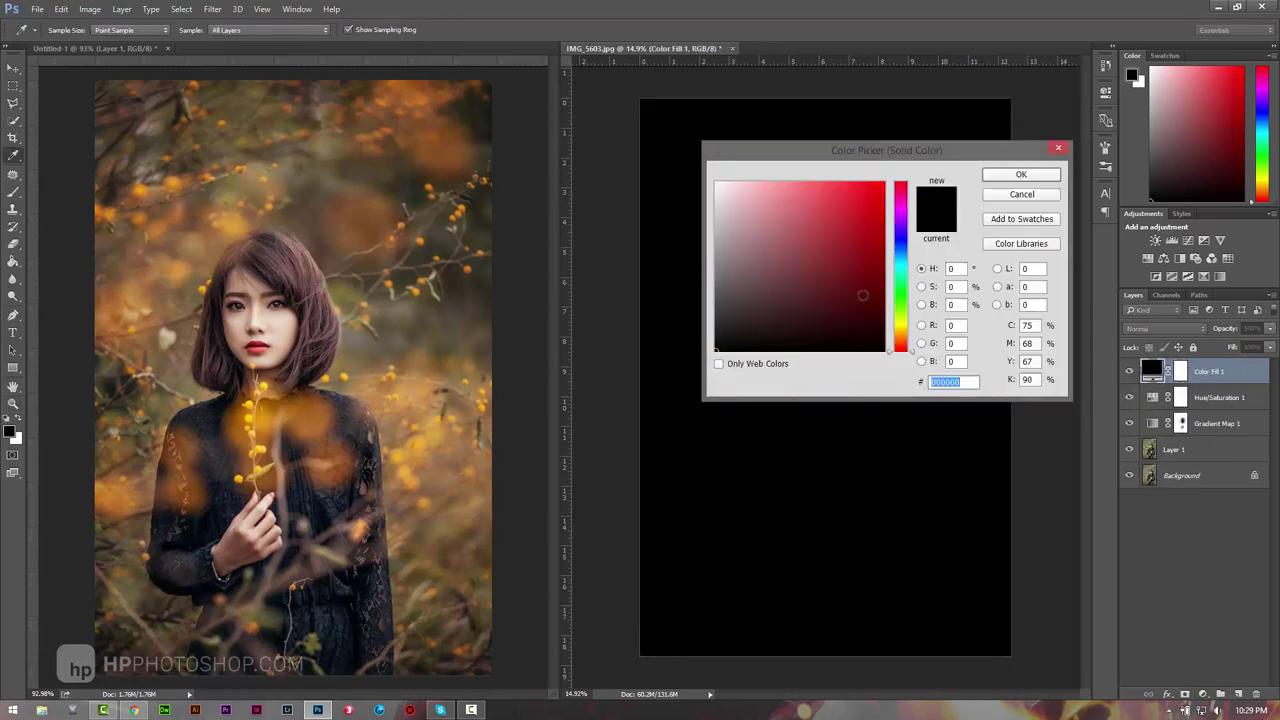
{"action": "left_click_drag", "start_coordinate": [905, 220], "coordinate": [904, 203]}
{"action": "left_click", "coordinate": [760, 187]}
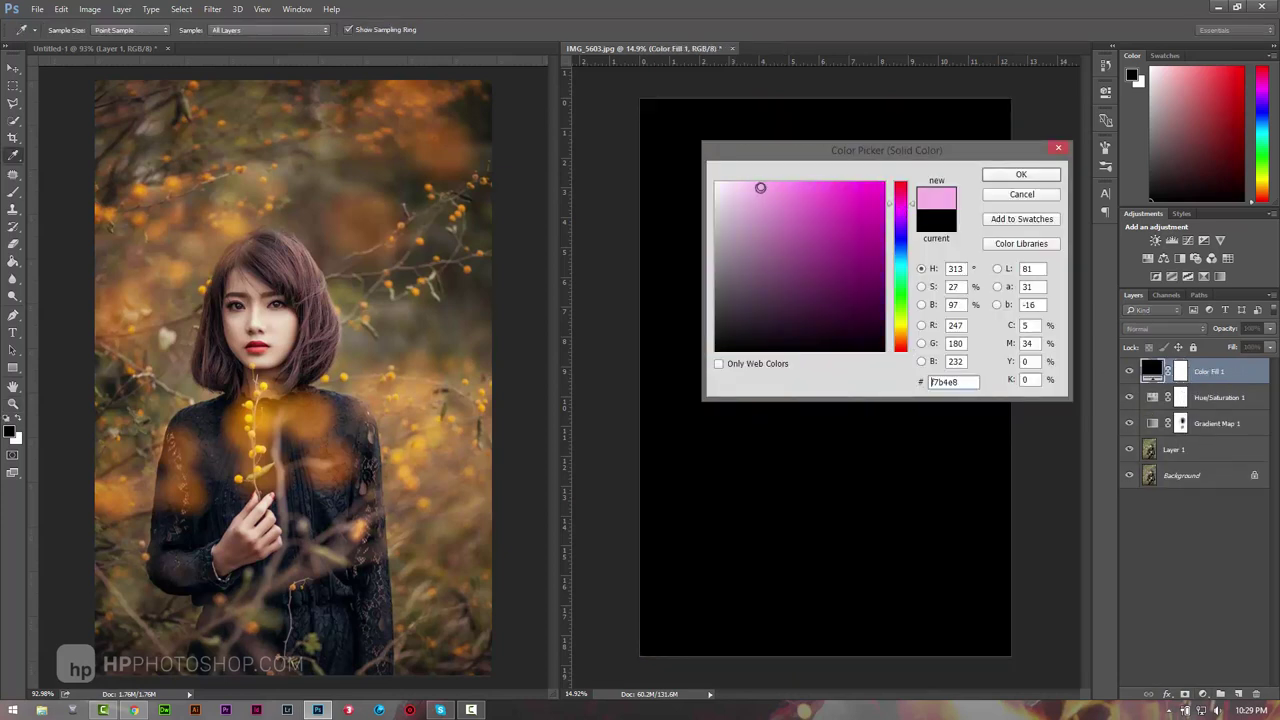
{"action": "left_click", "coordinate": [1020, 174]}
{"action": "left_click", "coordinate": [1165, 328]}
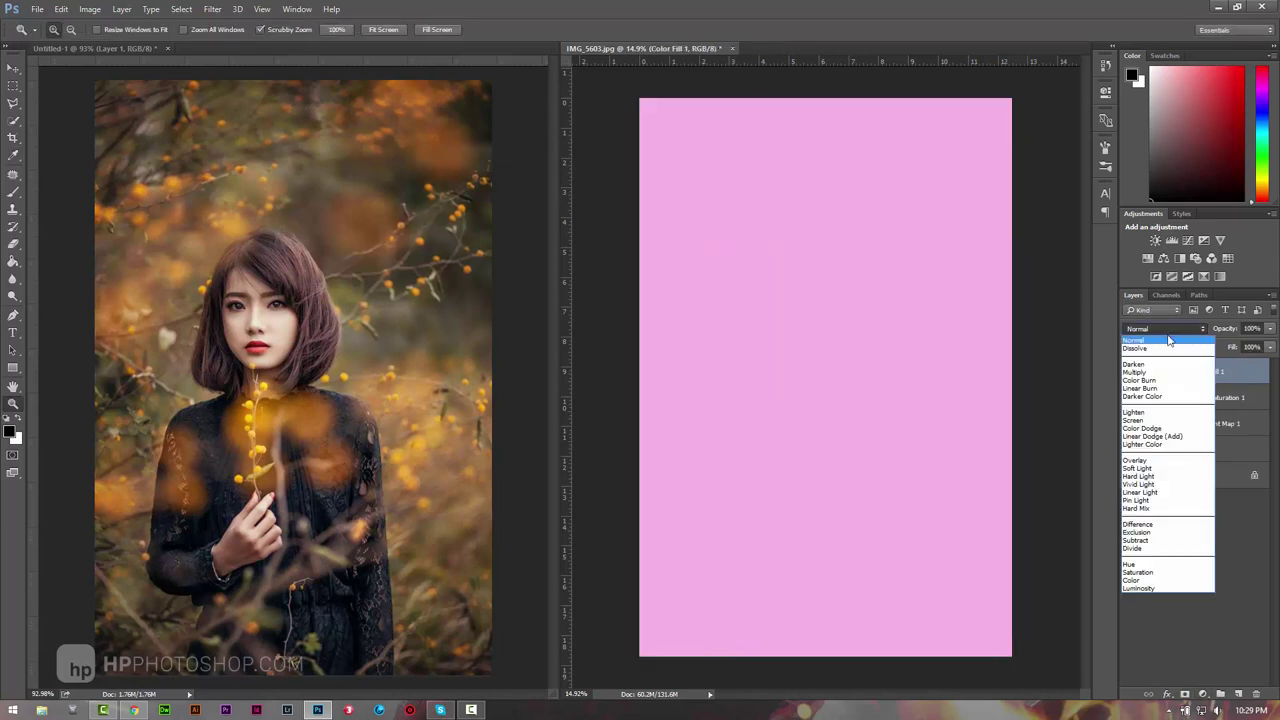
{"action": "left_click", "coordinate": [1160, 468]}
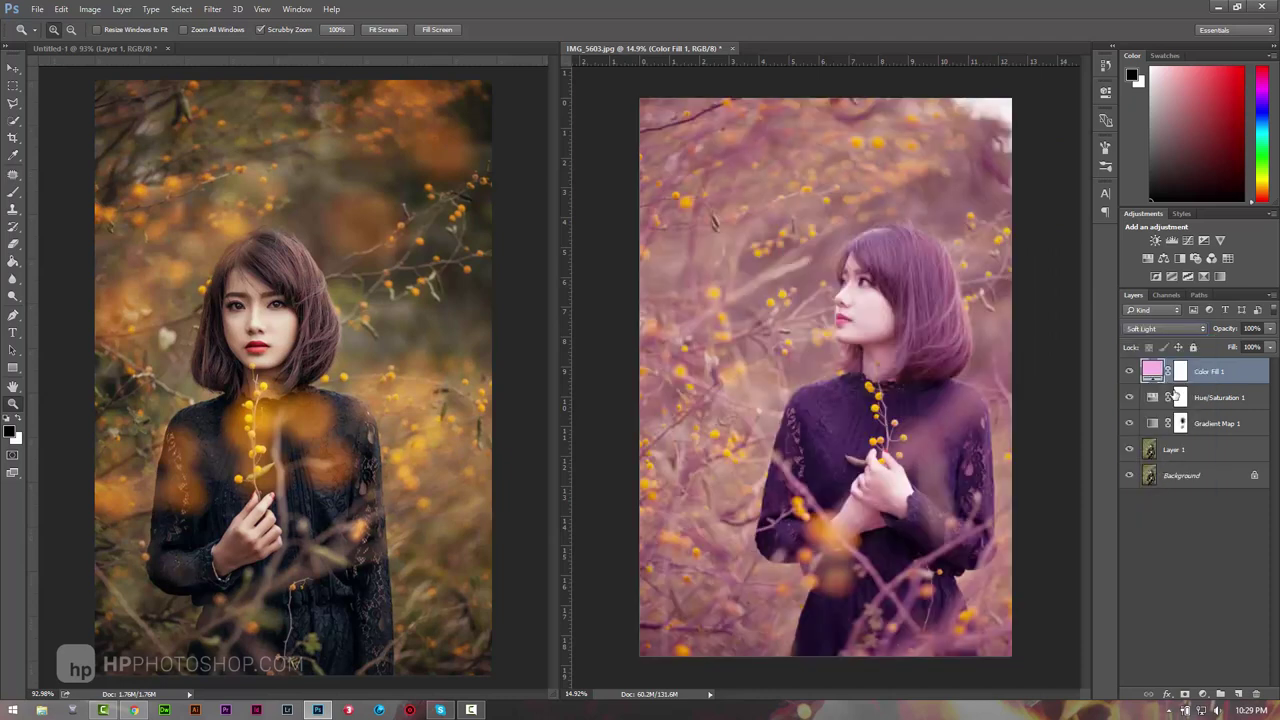
{"action": "left_click", "coordinate": [1203, 694]}
{"action": "left_click", "coordinate": [1186, 378]}
Step: Fill the Color Fill 1 mask with black using the Paint Bucket to hide the pink
{"action": "left_click", "coordinate": [1181, 372]}
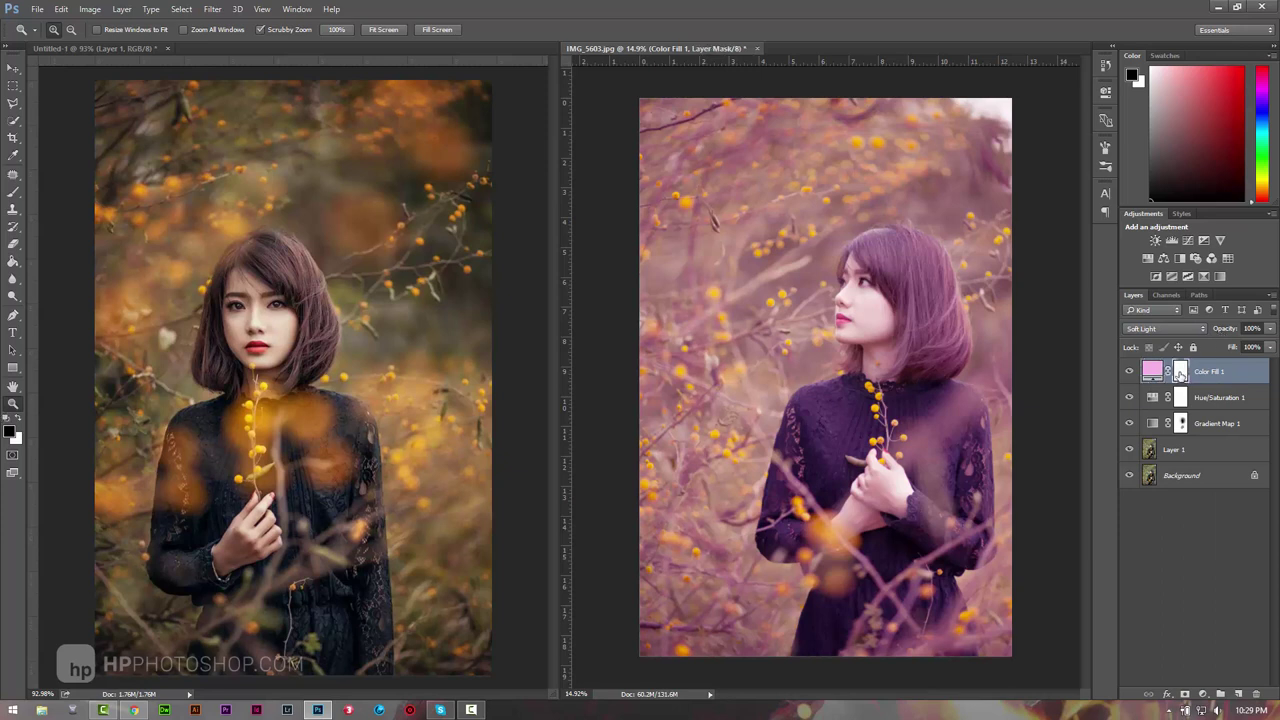
{"action": "left_click", "coordinate": [13, 262]}
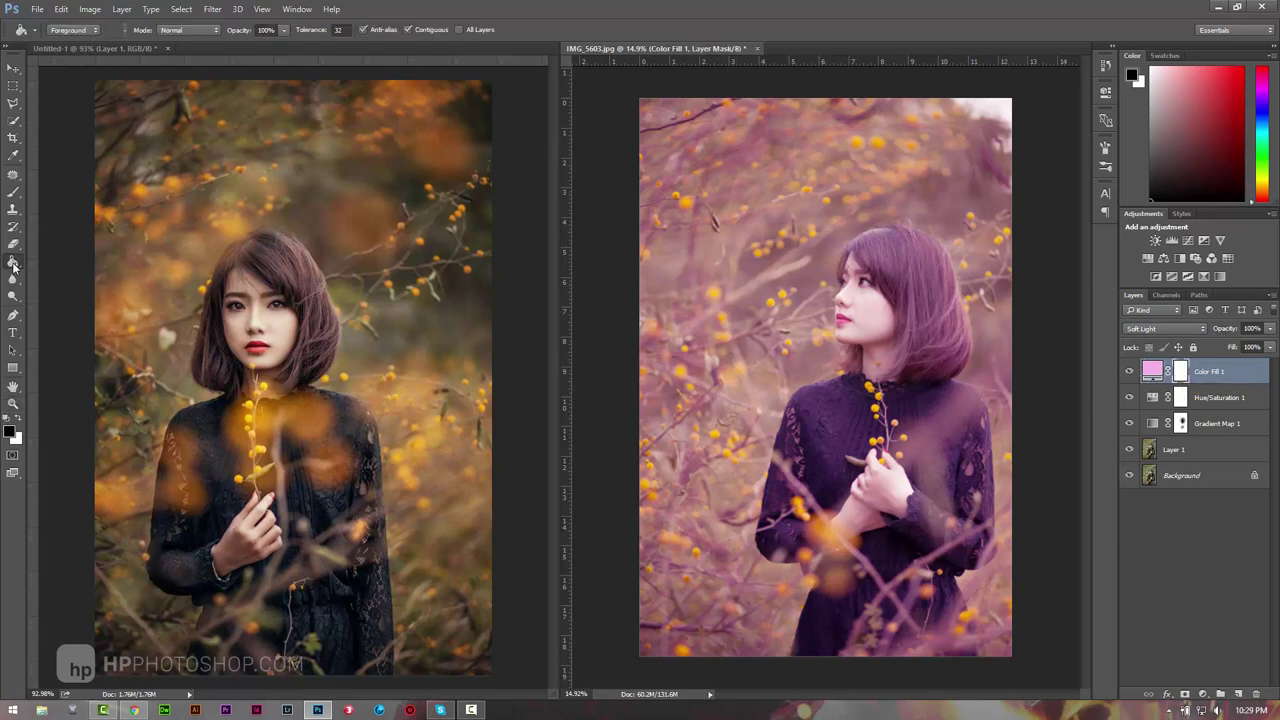
{"action": "left_click", "coordinate": [790, 385]}
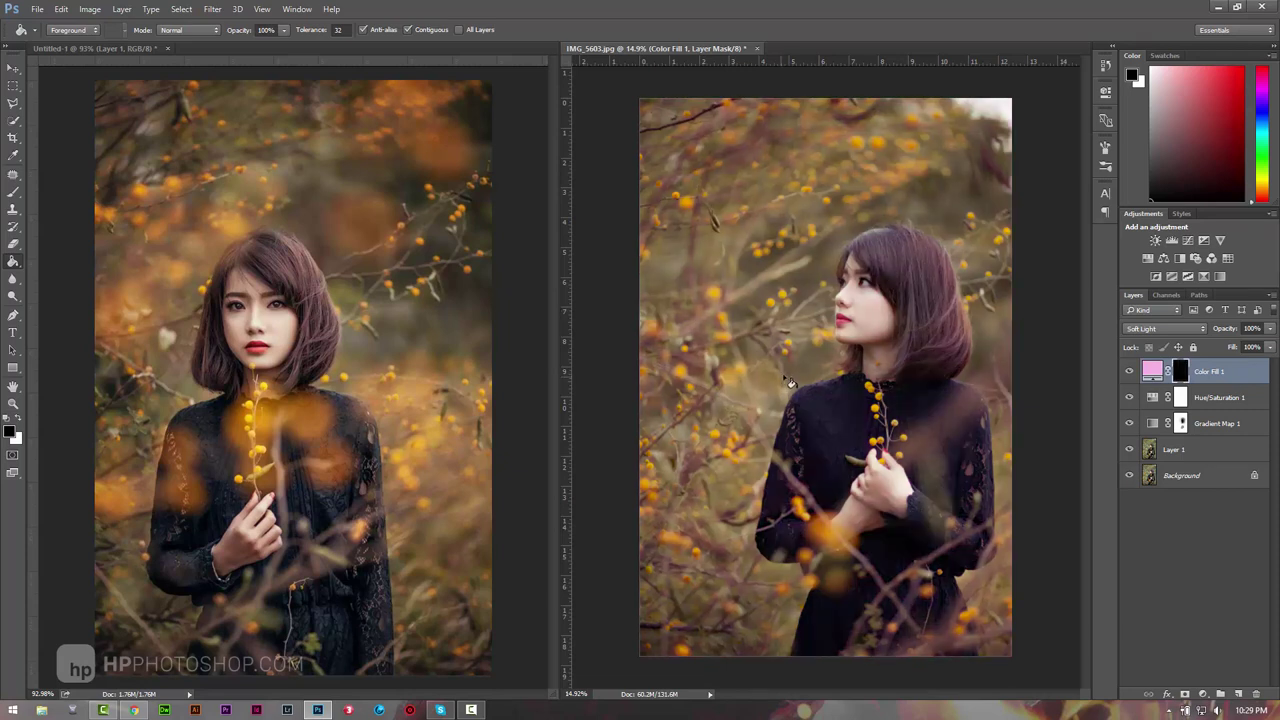
{"action": "key", "text": "ctrl+z"}
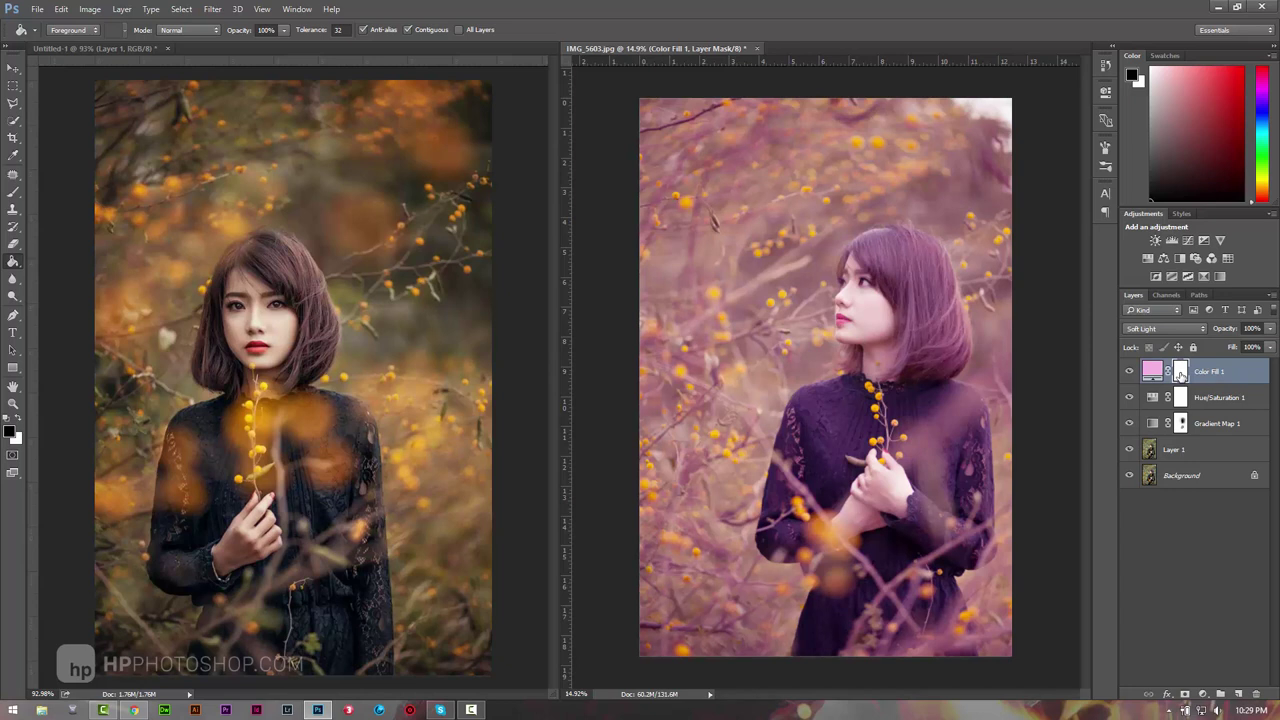
{"action": "key", "text": "ctrl+z"}
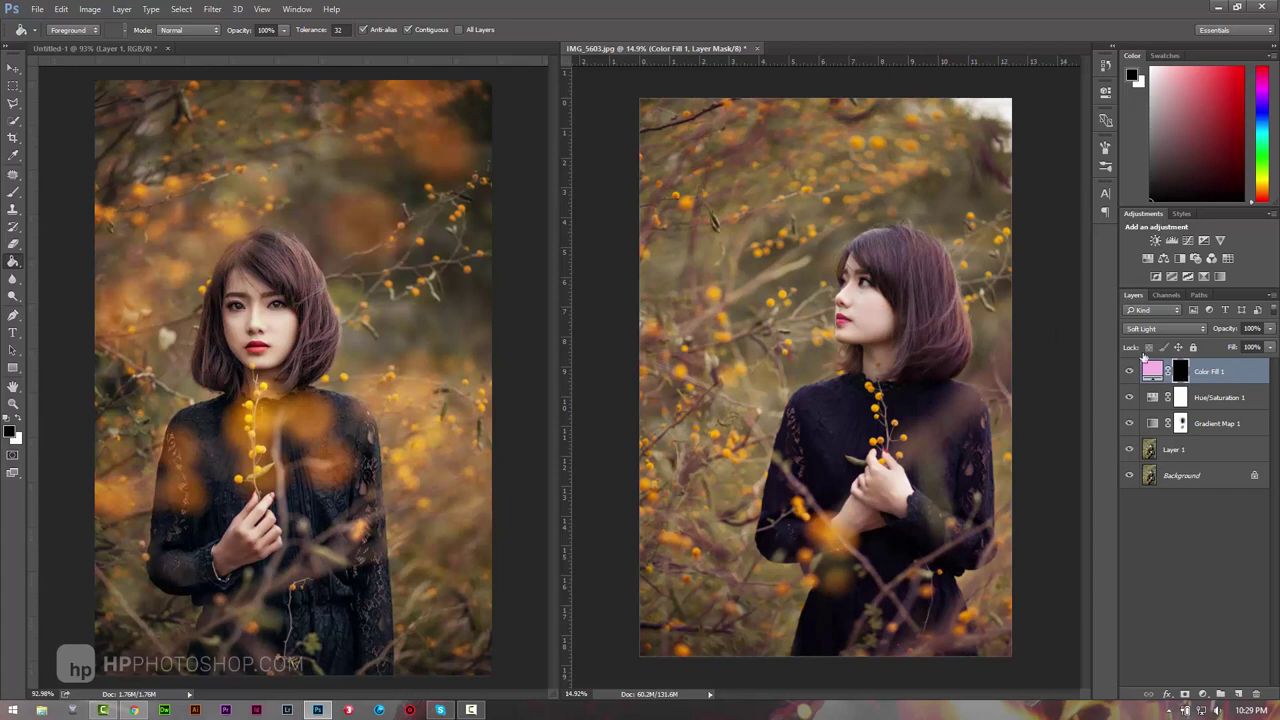
{"action": "left_click", "coordinate": [13, 192]}
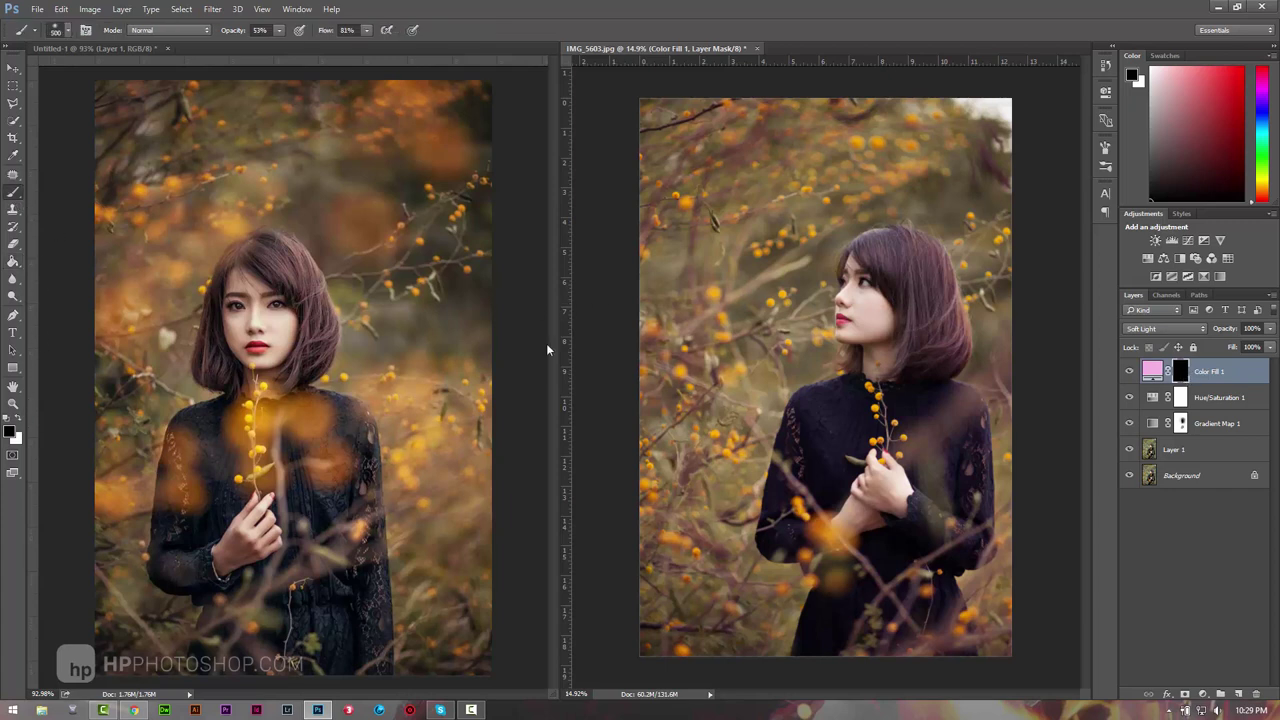
Step: With a white 1100-px brush, paint the pink fill back onto the hair and dress
{"action": "left_click", "coordinate": [18, 421]}
{"action": "key", "text": "bracketright"}
{"action": "key", "text": "bracketright"}
{"action": "key", "text": "bracketright"}
{"action": "mouse_move", "coordinate": [880, 255]}
{"action": "left_mouse_down"}
{"action": "mouse_move", "coordinate": [890, 380]}
{"action": "mouse_move", "coordinate": [830, 460]}
{"action": "mouse_move", "coordinate": [840, 540]}
{"action": "left_mouse_up"}
{"action": "left_click_drag", "start_coordinate": [860, 245], "coordinate": [910, 250]}
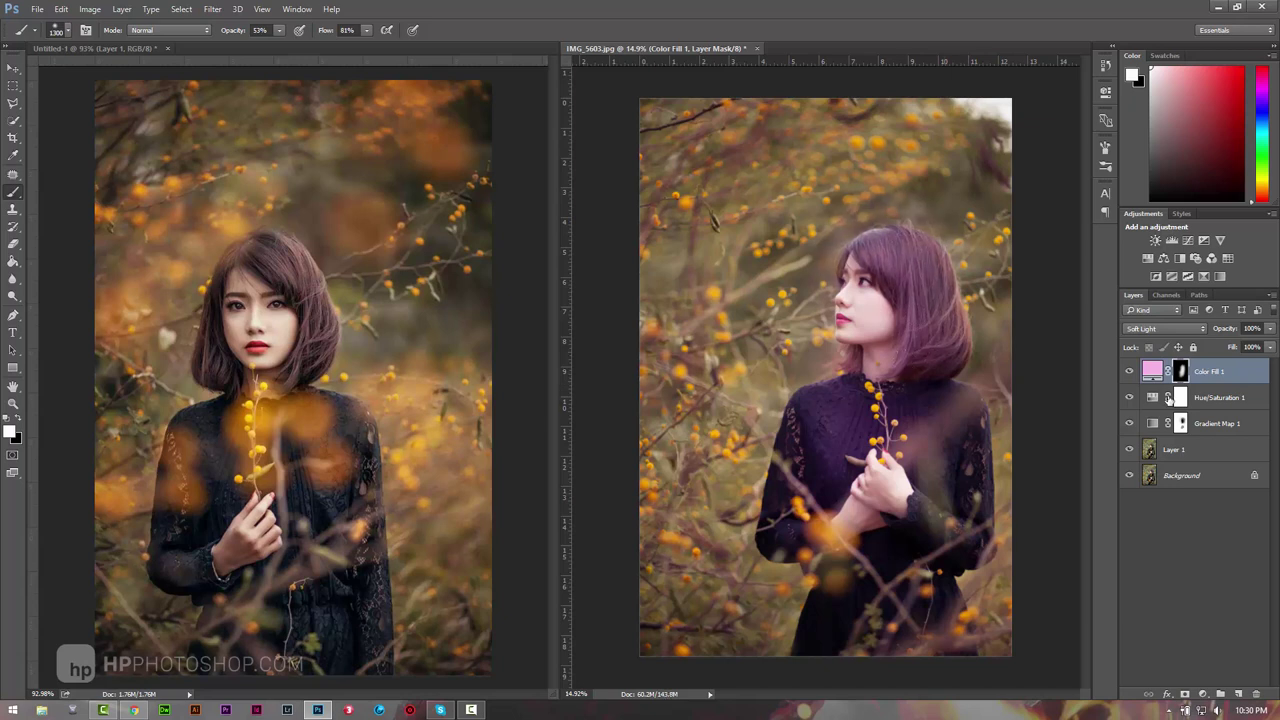
Step: Lower the pink fill's opacity to 27%, reset black as foreground, and compare it on and off
{"action": "left_click_drag", "start_coordinate": [1229, 335], "coordinate": [1181, 342]}
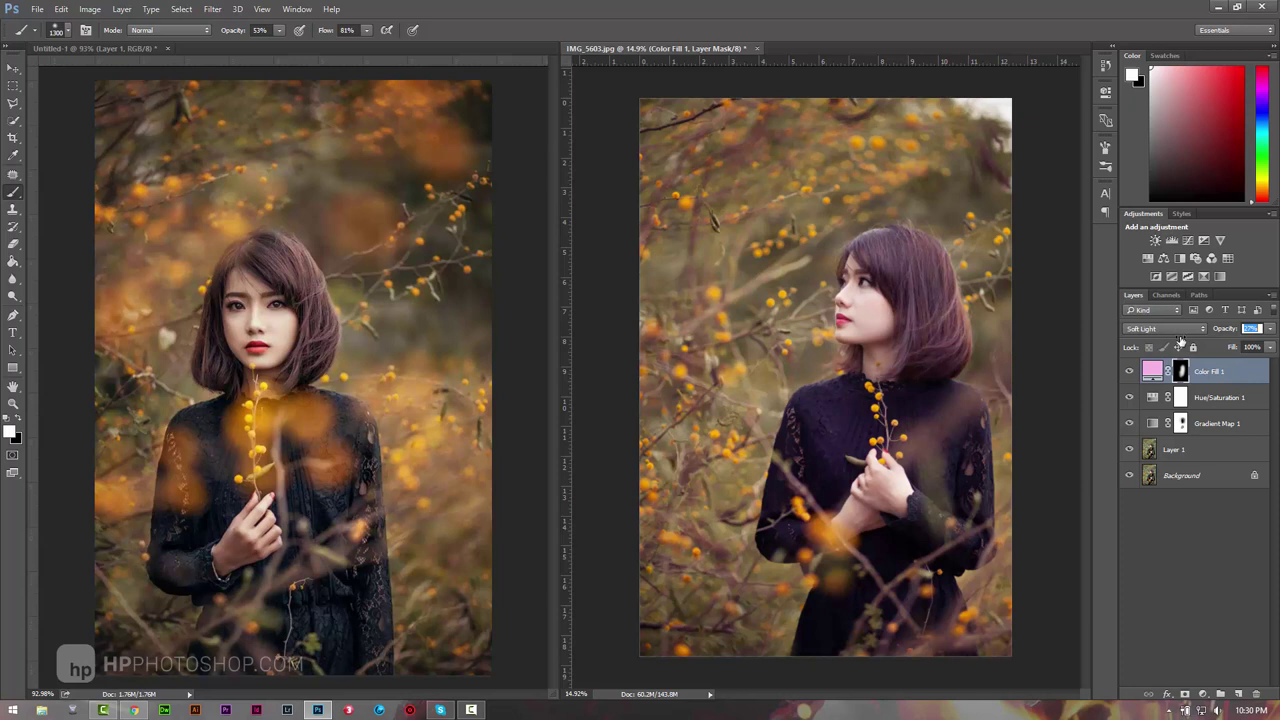
{"action": "left_click_drag", "start_coordinate": [1181, 342], "coordinate": [1129, 374]}
{"action": "left_click", "coordinate": [1129, 371]}
{"action": "left_click", "coordinate": [20, 424]}
{"action": "left_click", "coordinate": [1129, 371]}
{"action": "left_click", "coordinate": [1129, 371]}
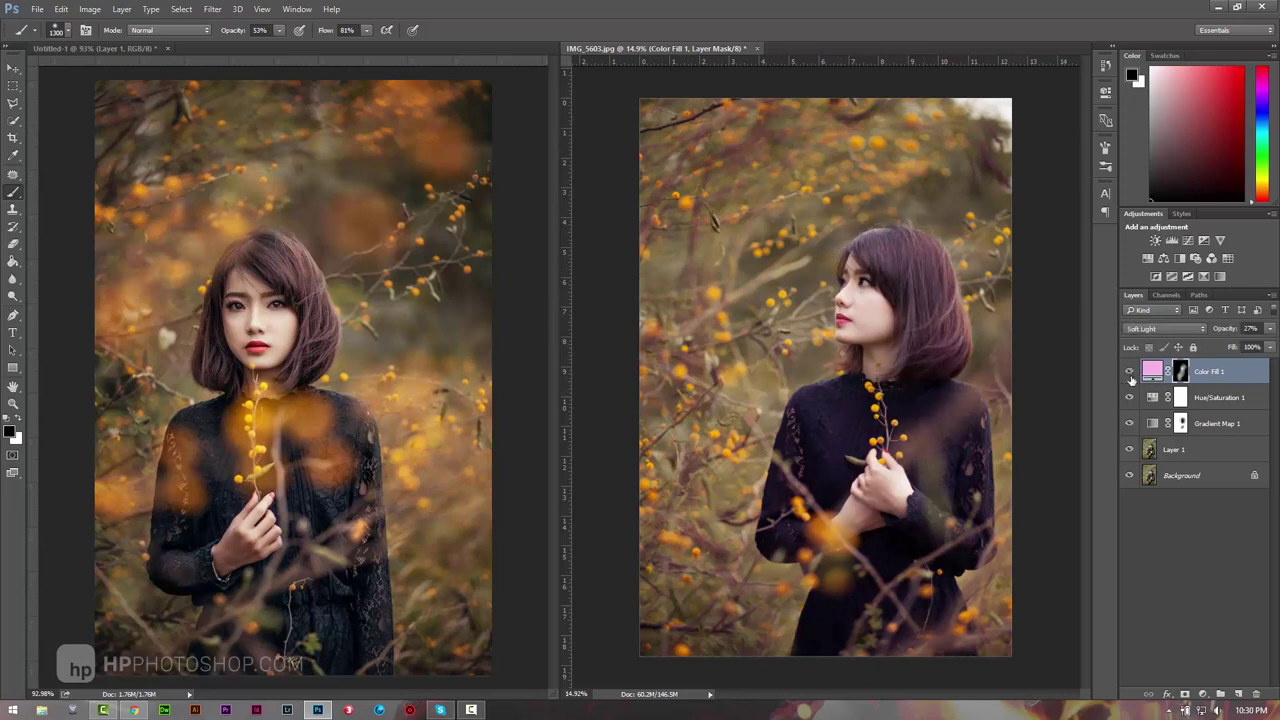
{"action": "left_click", "coordinate": [1129, 371]}
Step: Add a Levels adjustment layer with black input at 20, then compare it on and off
{"action": "left_click", "coordinate": [1203, 693]}
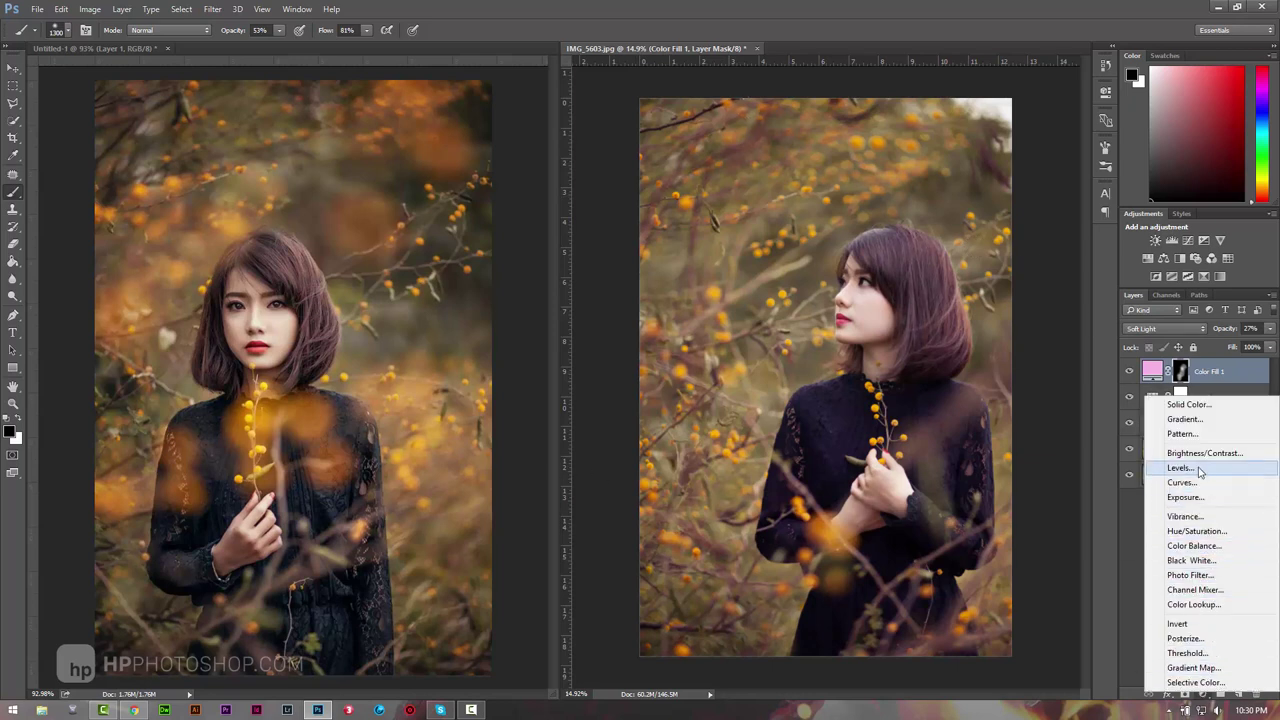
{"action": "key", "text": "Escape"}
{"action": "left_click", "coordinate": [1172, 240]}
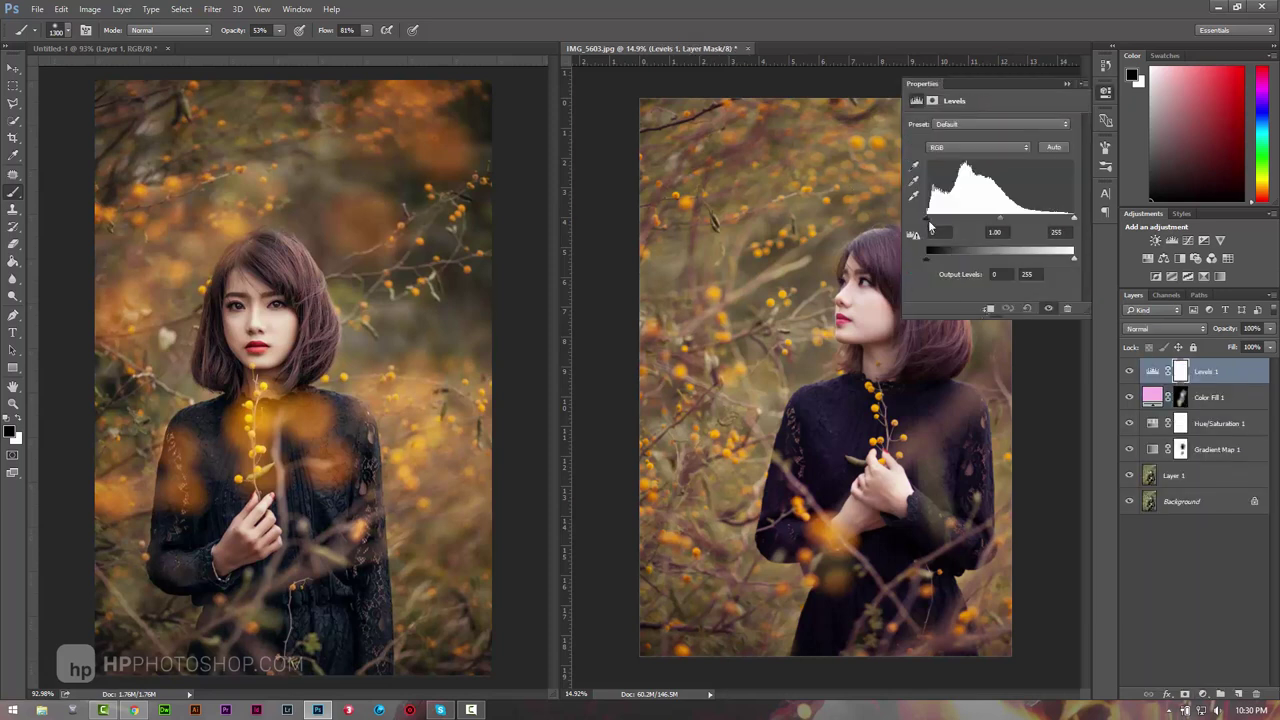
{"action": "left_click_drag", "start_coordinate": [929, 219], "coordinate": [932, 231]}
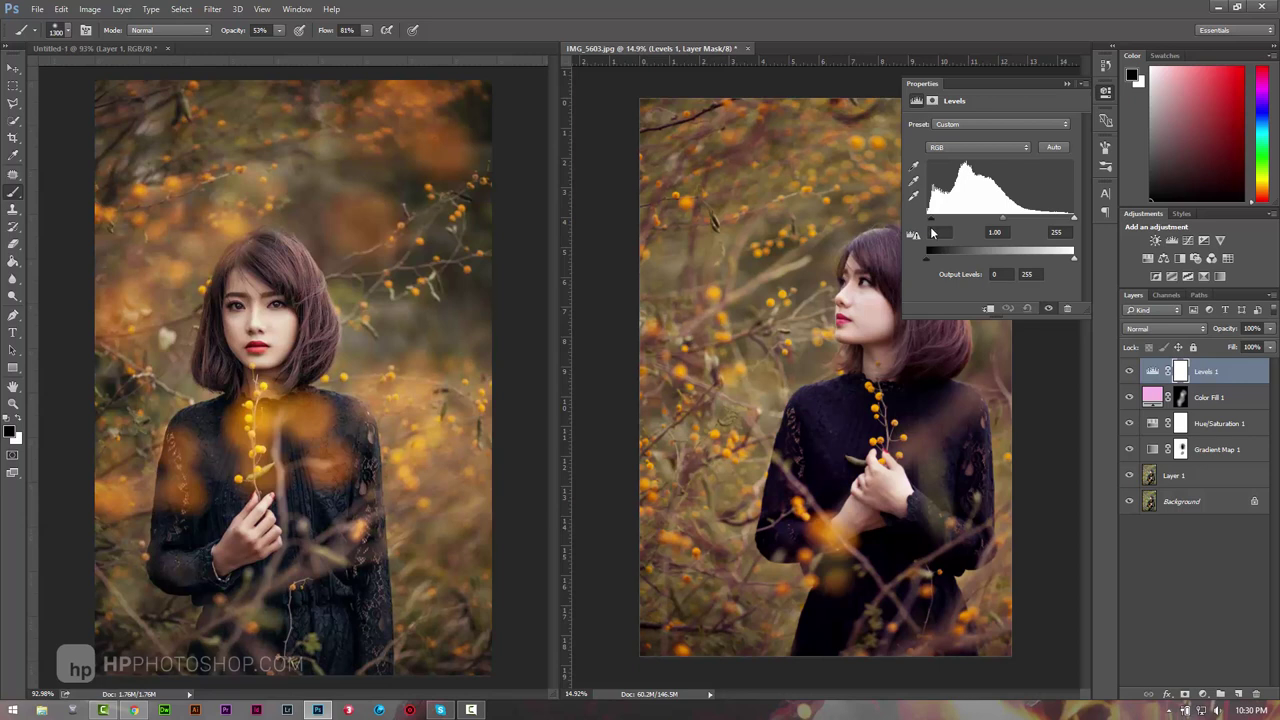
{"action": "left_click", "coordinate": [1067, 83]}
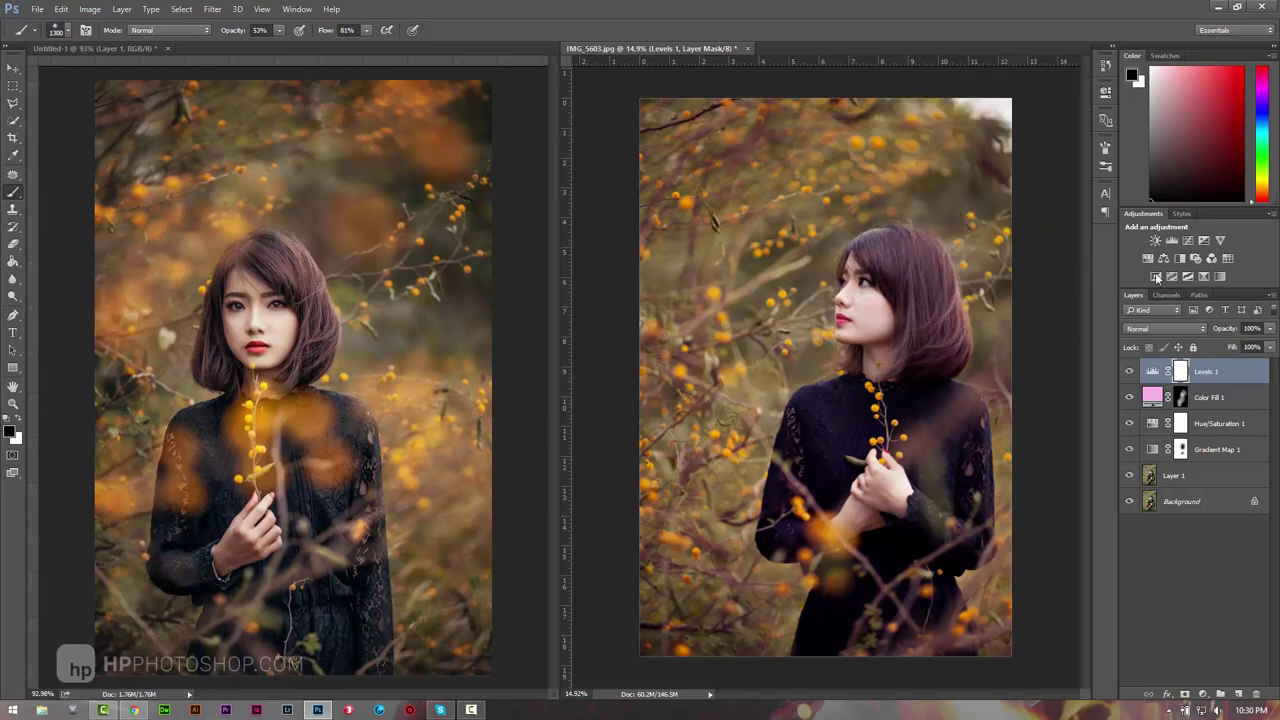
{"action": "left_click", "coordinate": [1130, 371]}
Step: Create a new empty Layer 2 and set brush opacity and flow to 100%
{"action": "key", "text": "ctrl+shift+n"}
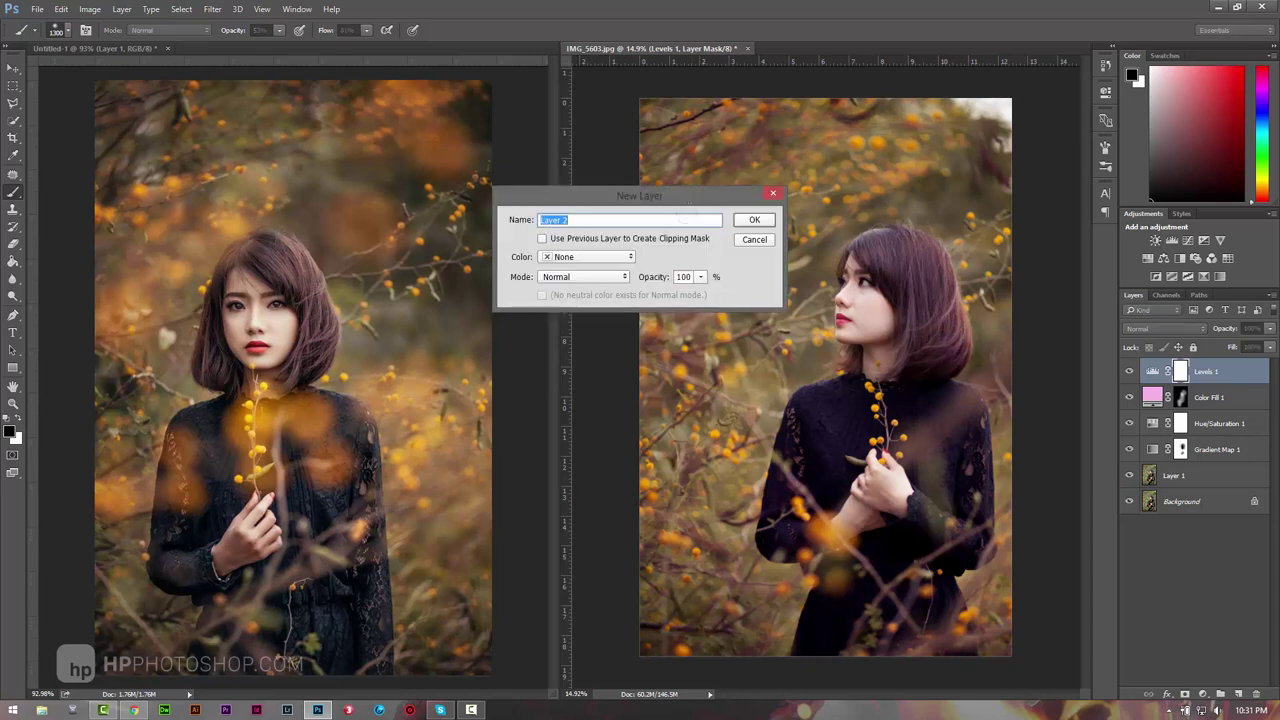
{"action": "key", "text": "Return"}
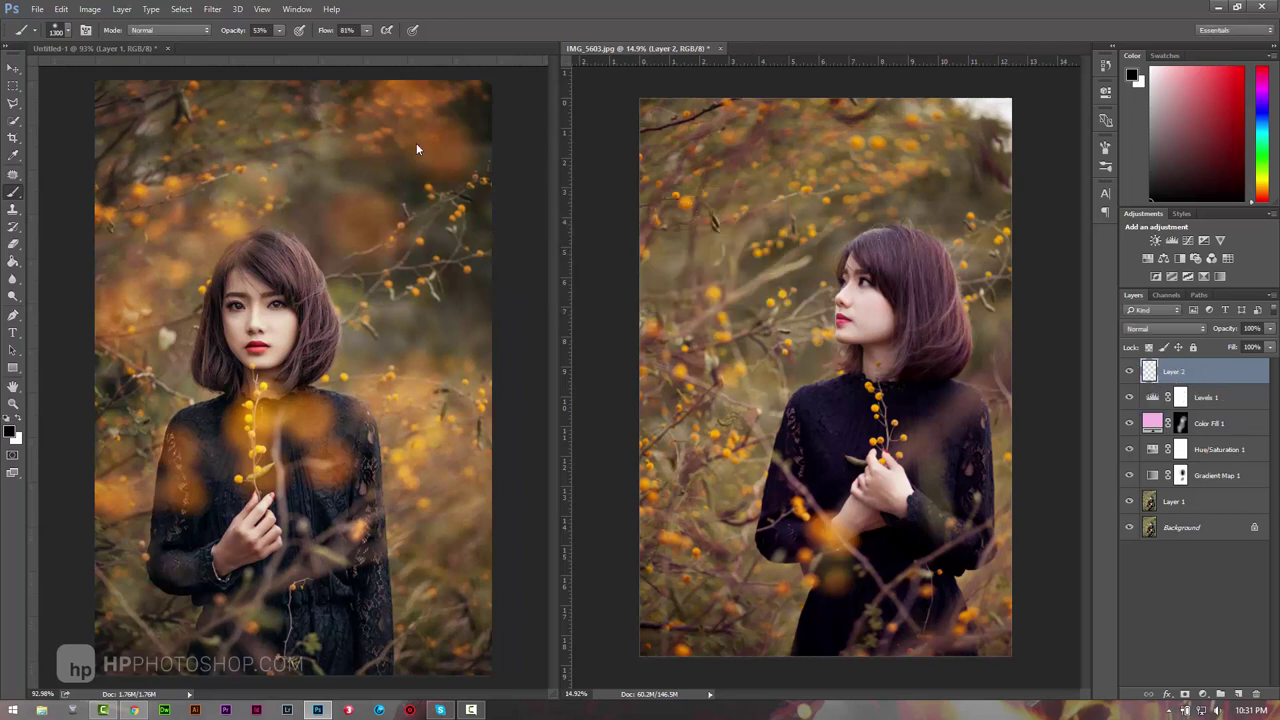
{"action": "left_click_drag", "start_coordinate": [241, 35], "coordinate": [342, 41]}
Step: Sample an orange from the berries near the woman as the painting colour
{"action": "left_click", "coordinate": [872, 390], "text": "alt"}
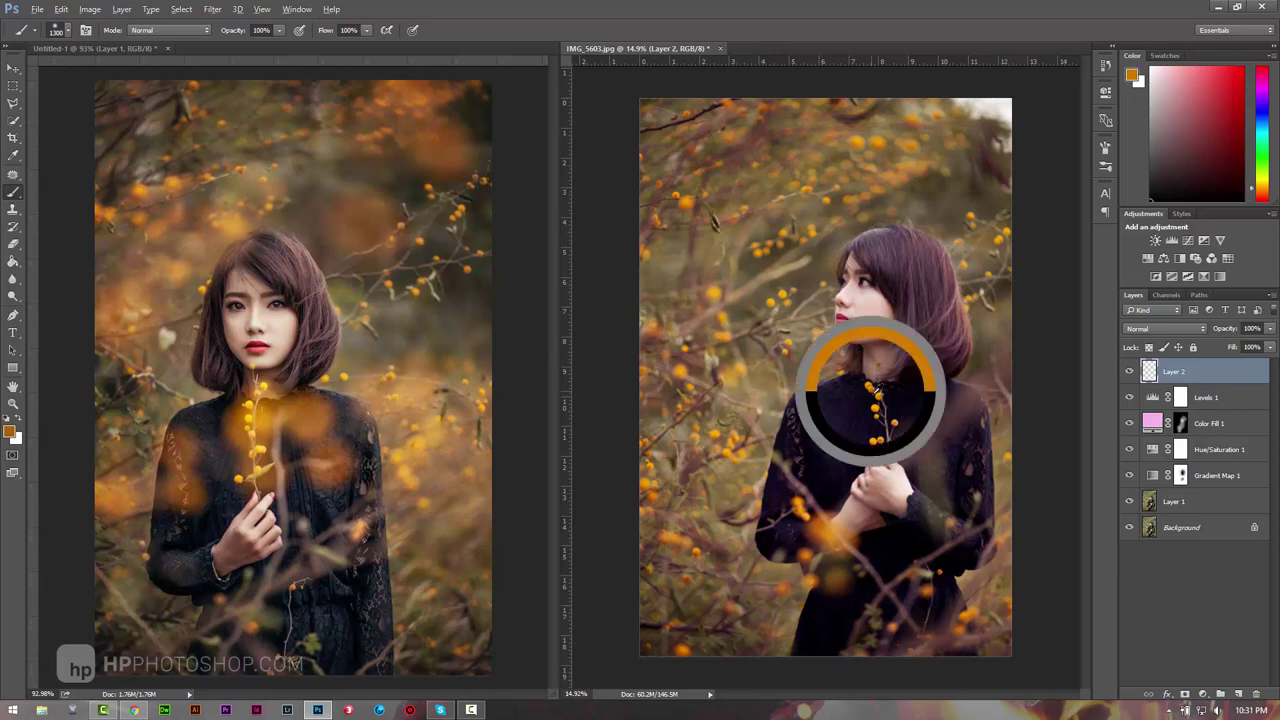
{"action": "left_click_drag", "start_coordinate": [872, 391], "coordinate": [876, 406]}
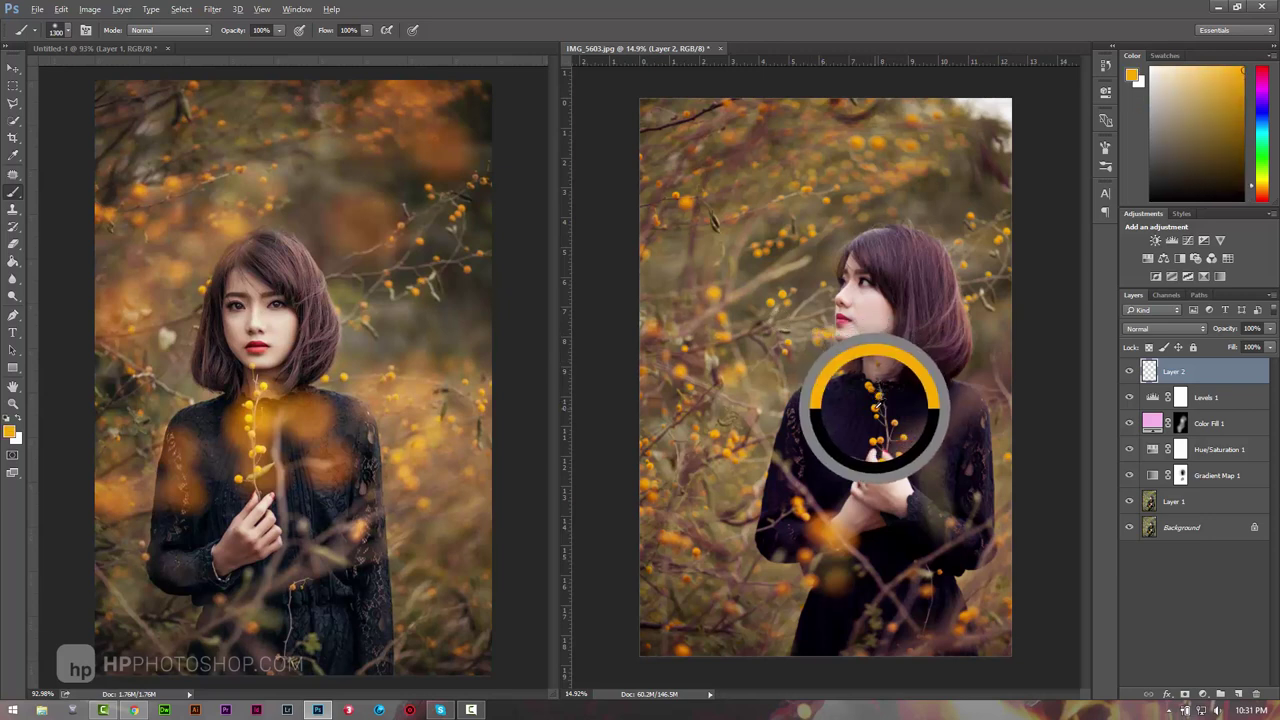
{"action": "left_click_drag", "start_coordinate": [876, 406], "coordinate": [878, 402]}
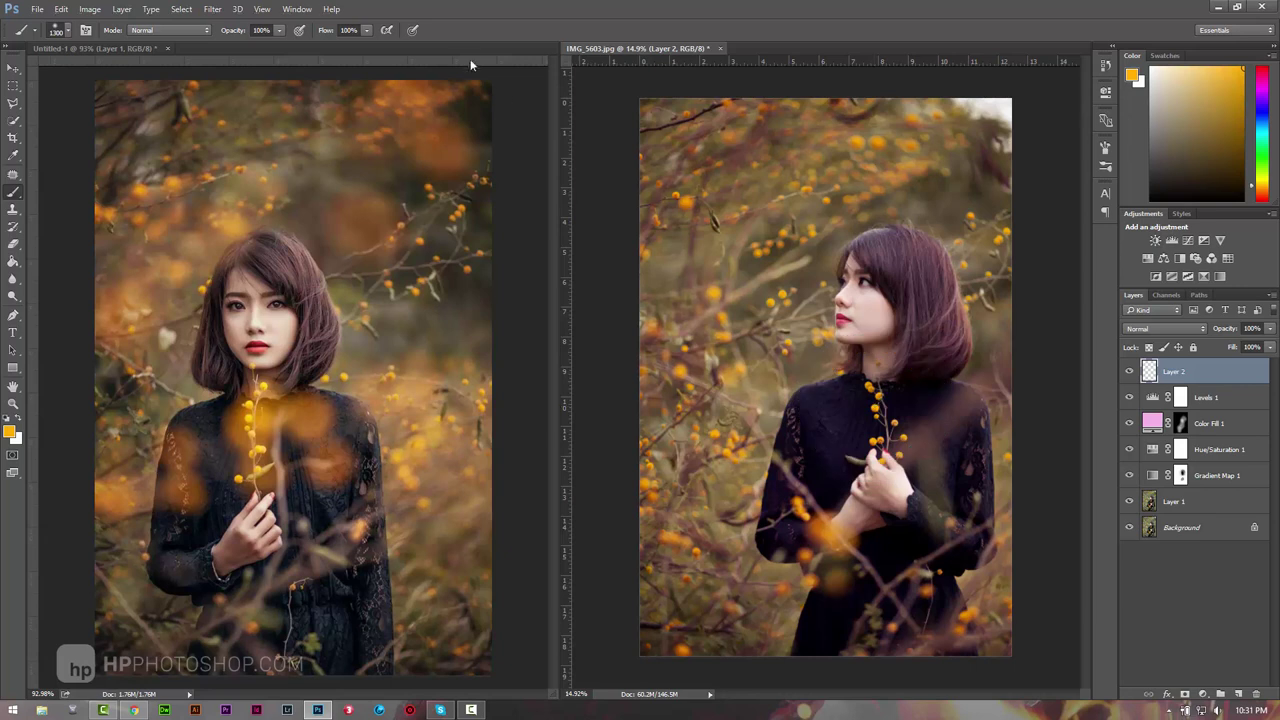
{"action": "left_click", "coordinate": [13, 156]}
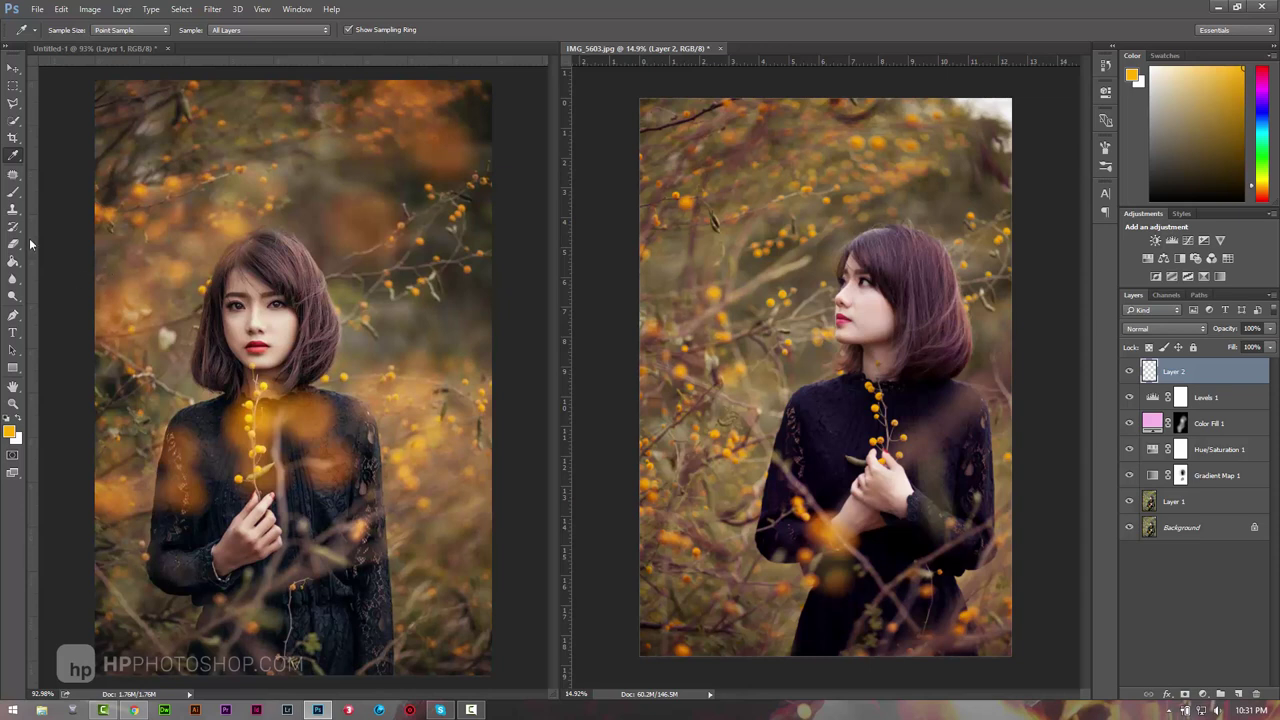
{"action": "left_click", "coordinate": [13, 191]}
{"action": "left_click", "coordinate": [877, 387], "text": "alt"}
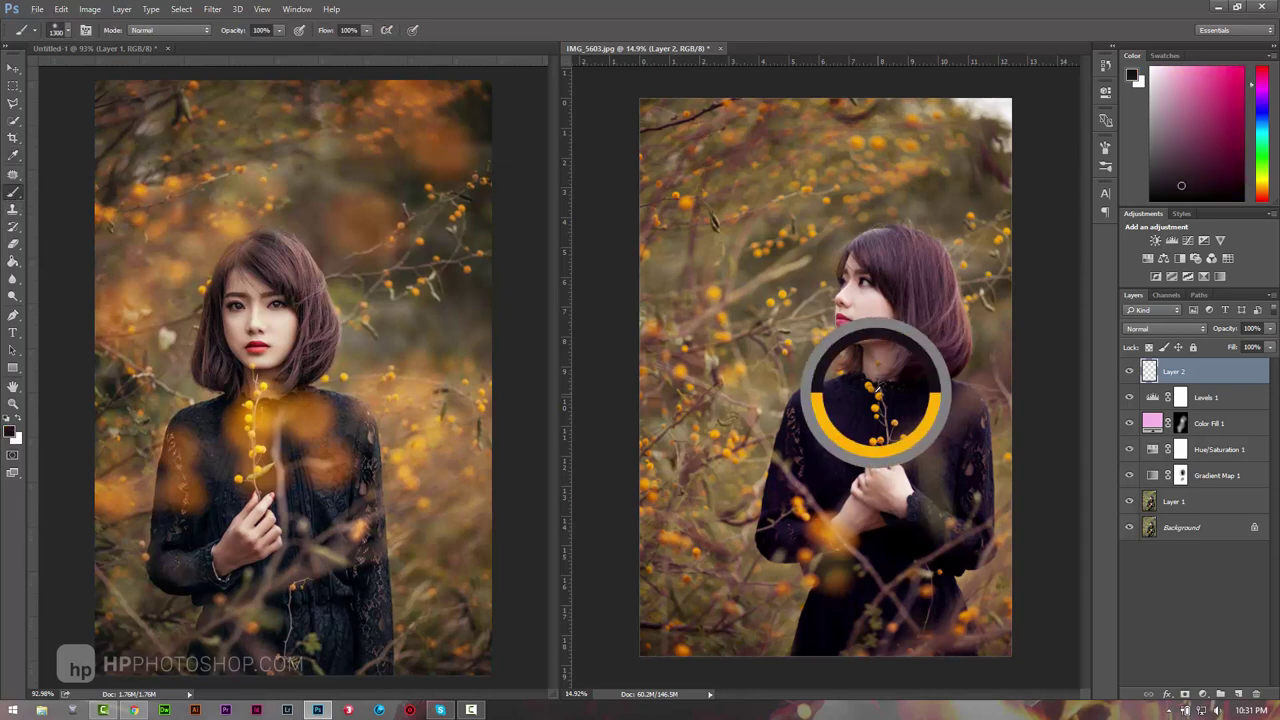
{"action": "left_click_drag", "start_coordinate": [875, 386], "coordinate": [879, 393]}
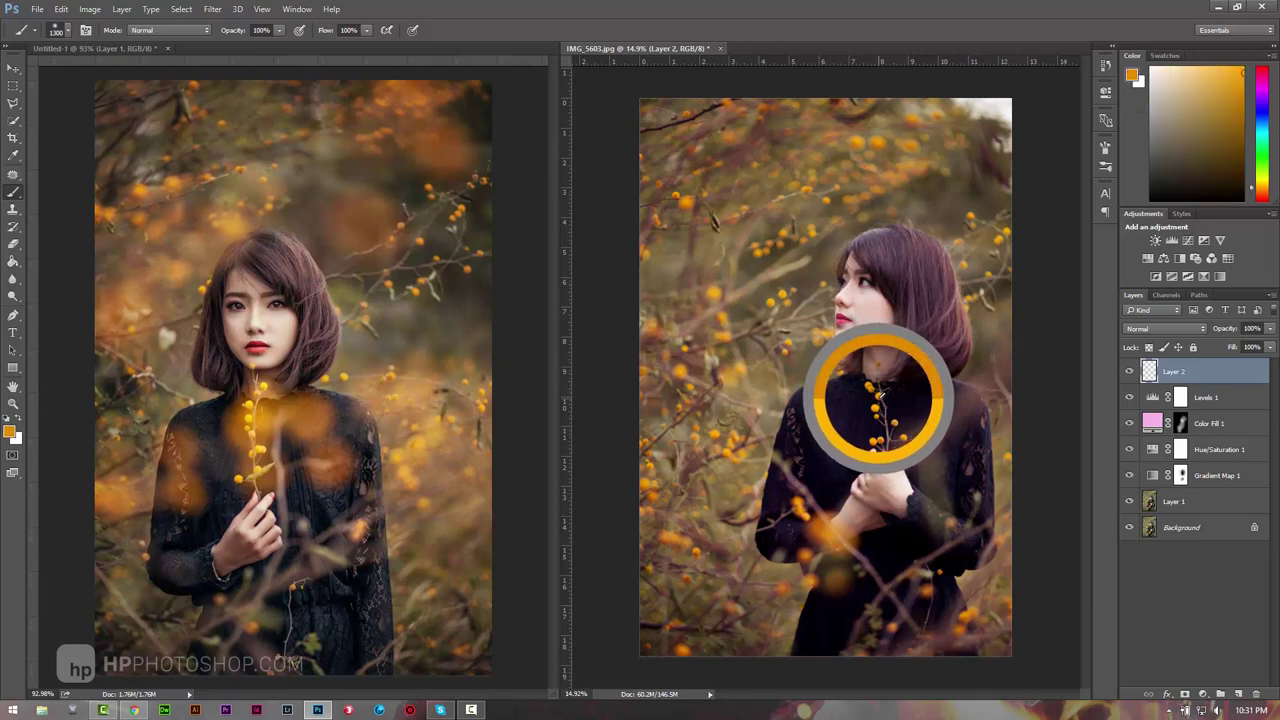
{"action": "left_click_drag", "start_coordinate": [879, 393], "coordinate": [880, 404]}
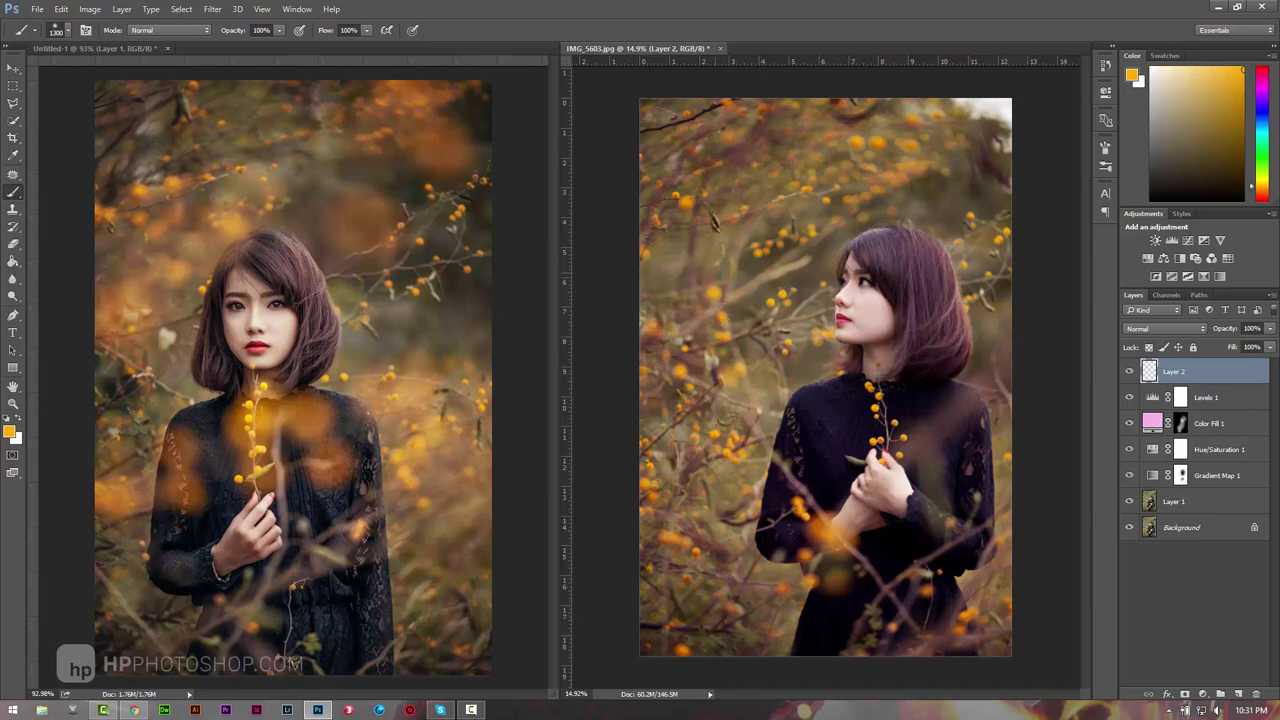
Step: Paint trial orange bokeh dabs on Layer 2, then undo them all
{"action": "left_click", "coordinate": [688, 272]}
{"action": "left_click", "coordinate": [808, 222]}
{"action": "left_click", "coordinate": [948, 165]}
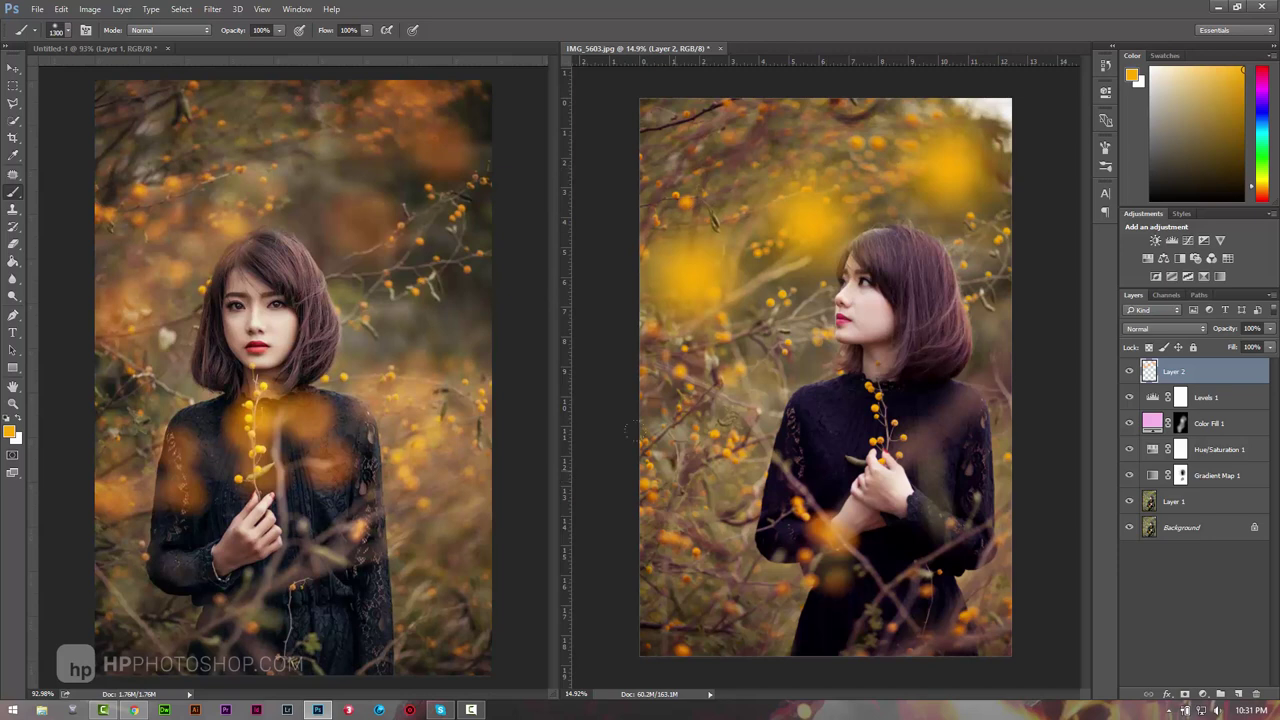
{"action": "key", "text": "ctrl+z"}
{"action": "key", "text": "ctrl+z"}
{"action": "key", "text": "ctrl+alt+z"}
{"action": "key", "text": "ctrl+alt+z"}
{"action": "key", "text": "ctrl+alt+z"}
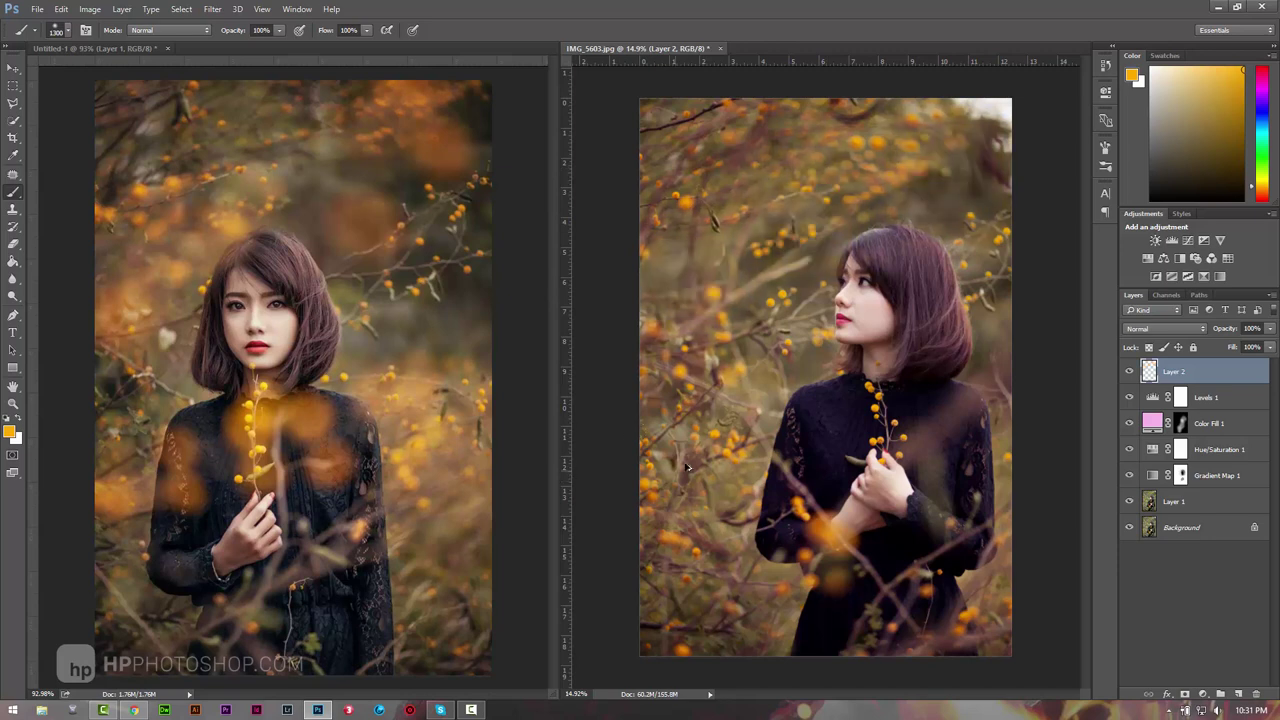
{"action": "left_click", "coordinate": [688, 201], "text": "alt"}
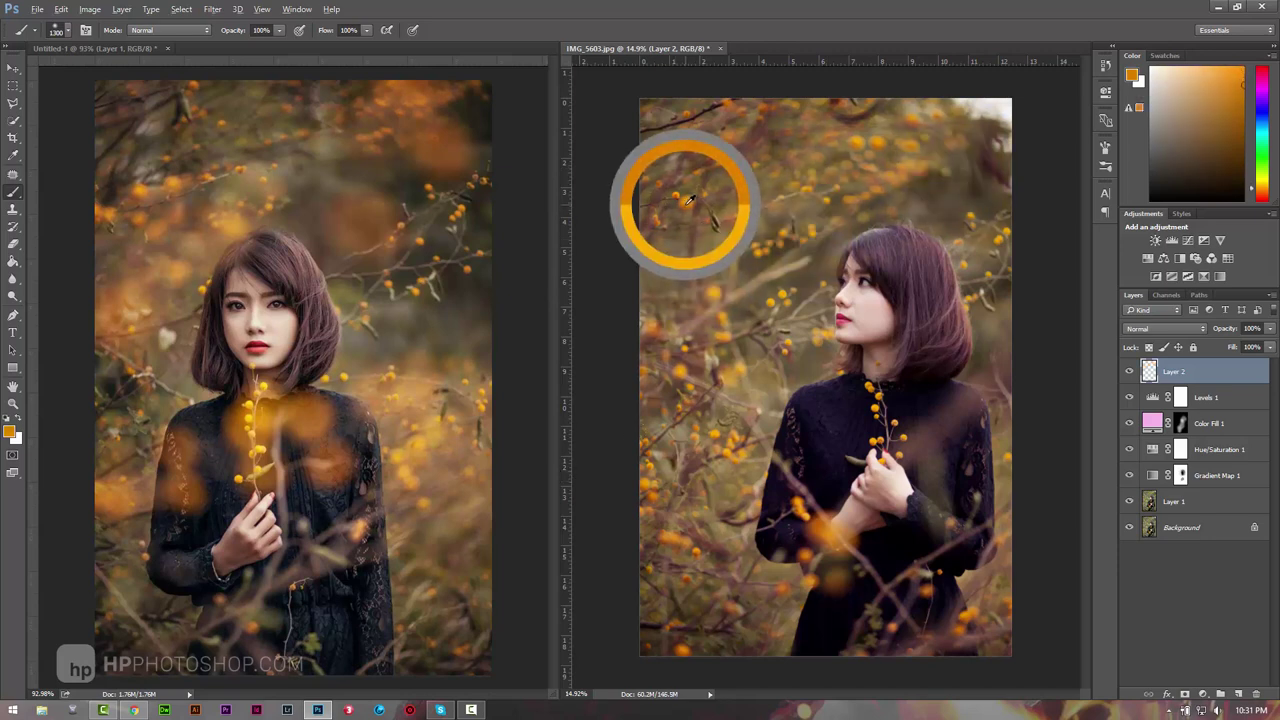
{"action": "left_click", "coordinate": [686, 280]}
{"action": "left_click", "coordinate": [799, 192]}
{"action": "key", "text": "ctrl+z"}
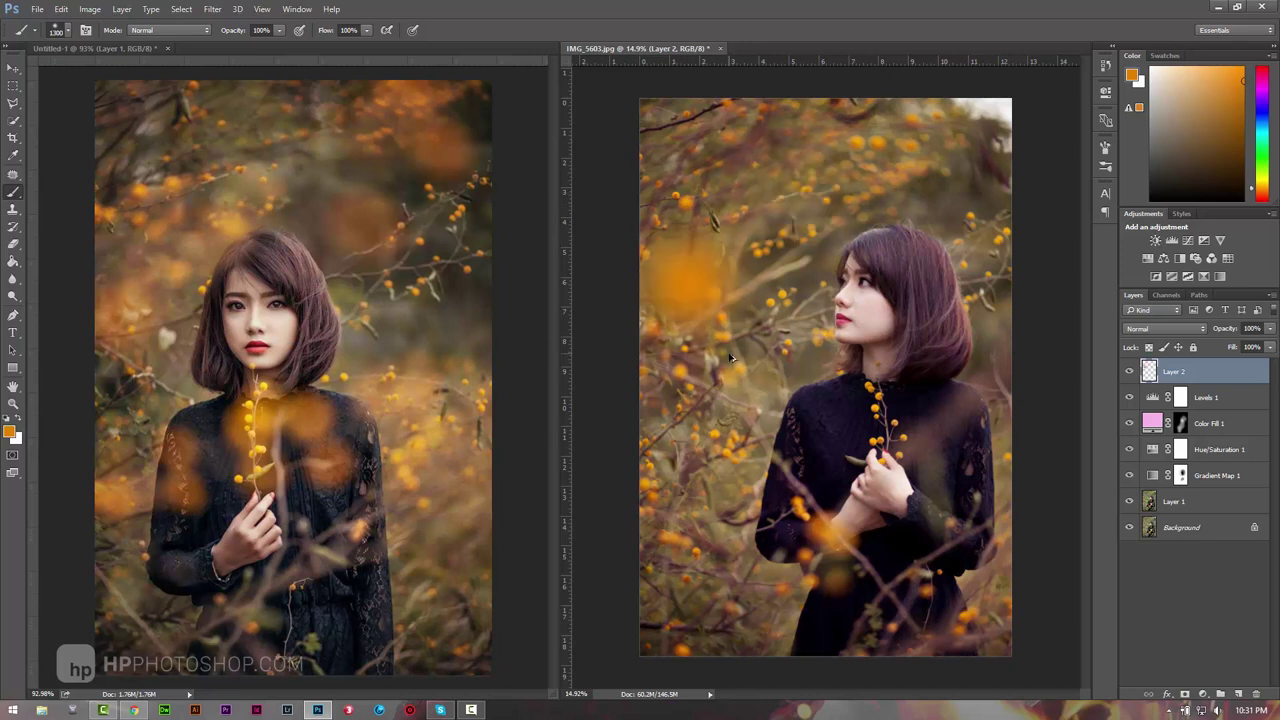
{"action": "key", "text": "ctrl+z"}
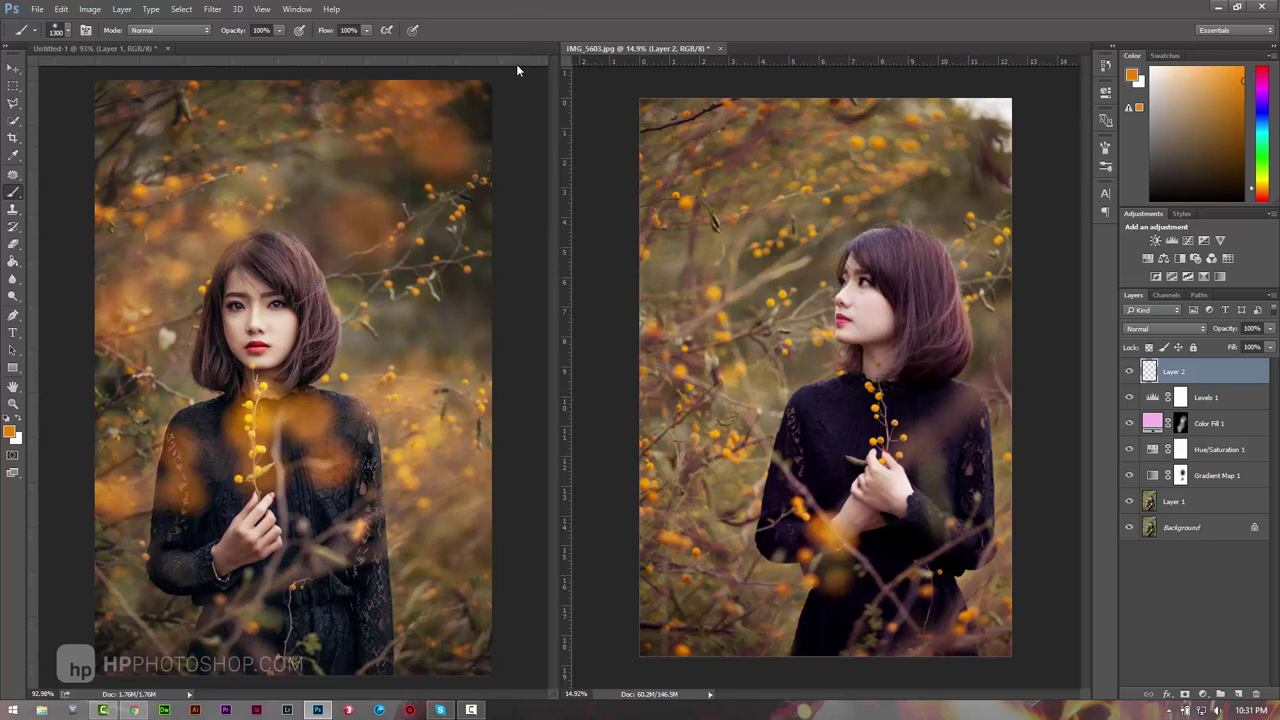
Step: In the full Brush settings panel, set hardness to about 21% and spacing to 69%
{"action": "left_click", "coordinate": [1105, 148]}
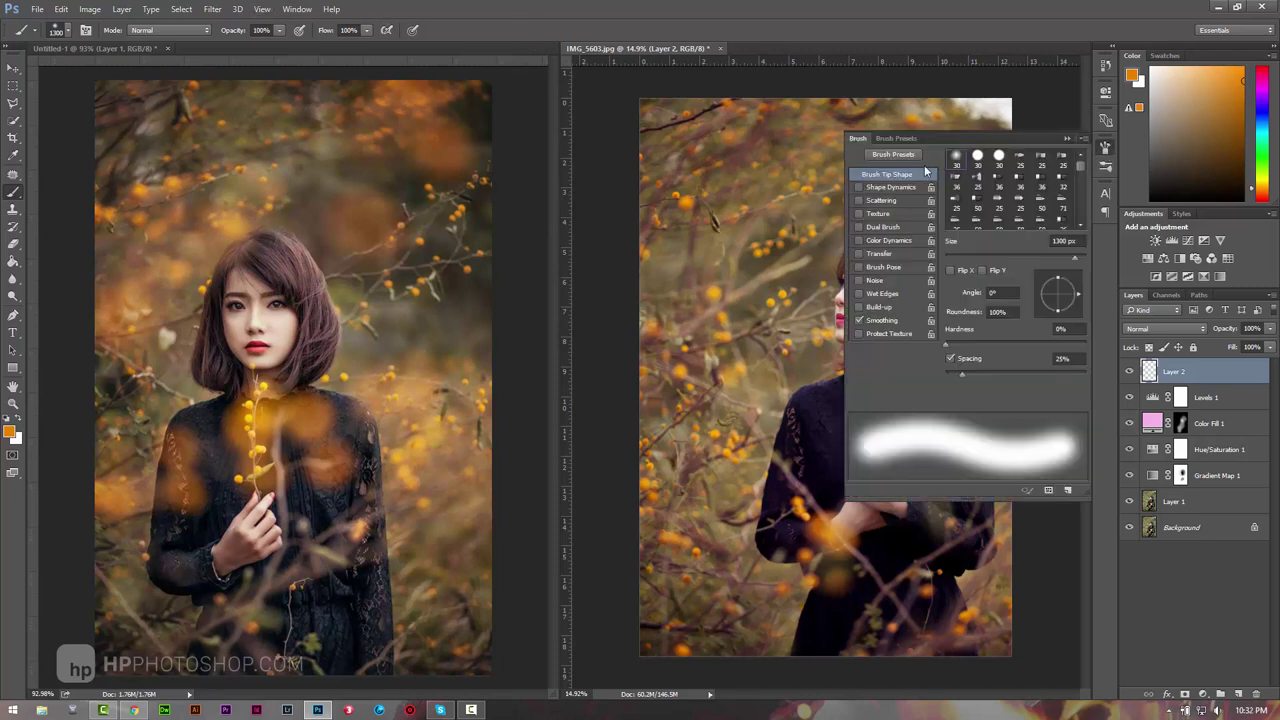
{"action": "left_click", "coordinate": [1070, 139]}
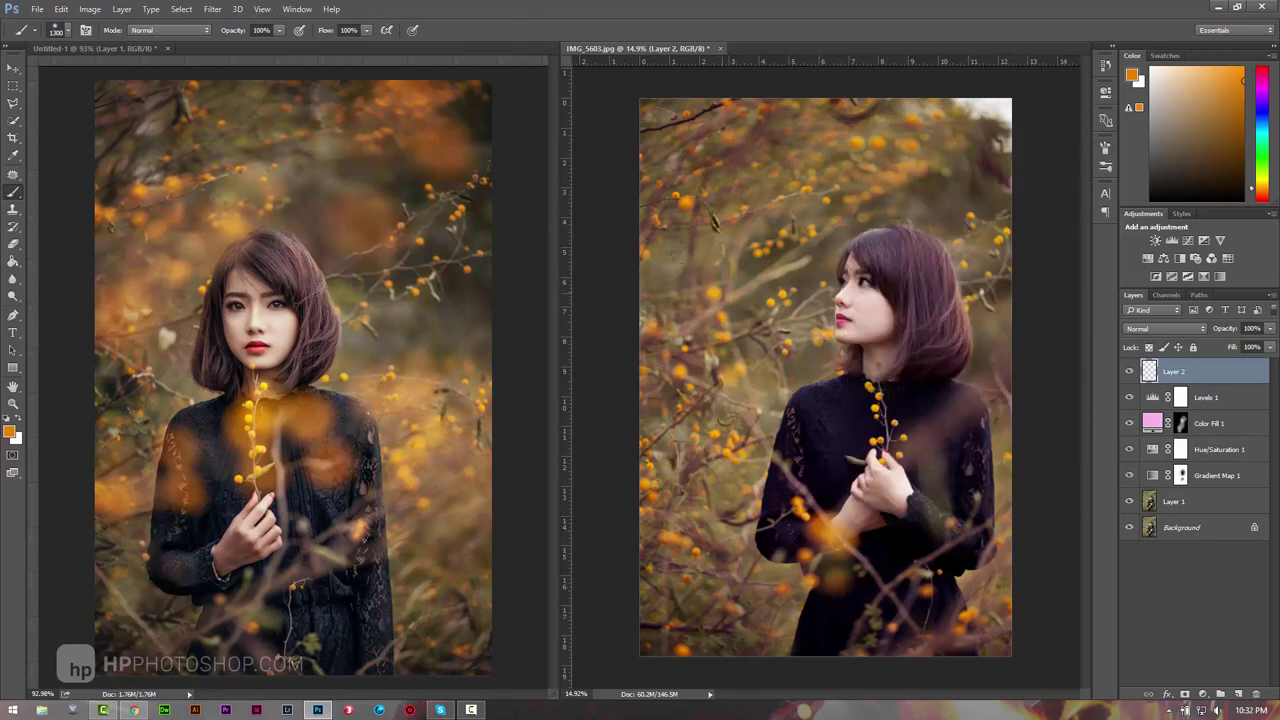
{"action": "left_click", "coordinate": [1105, 148]}
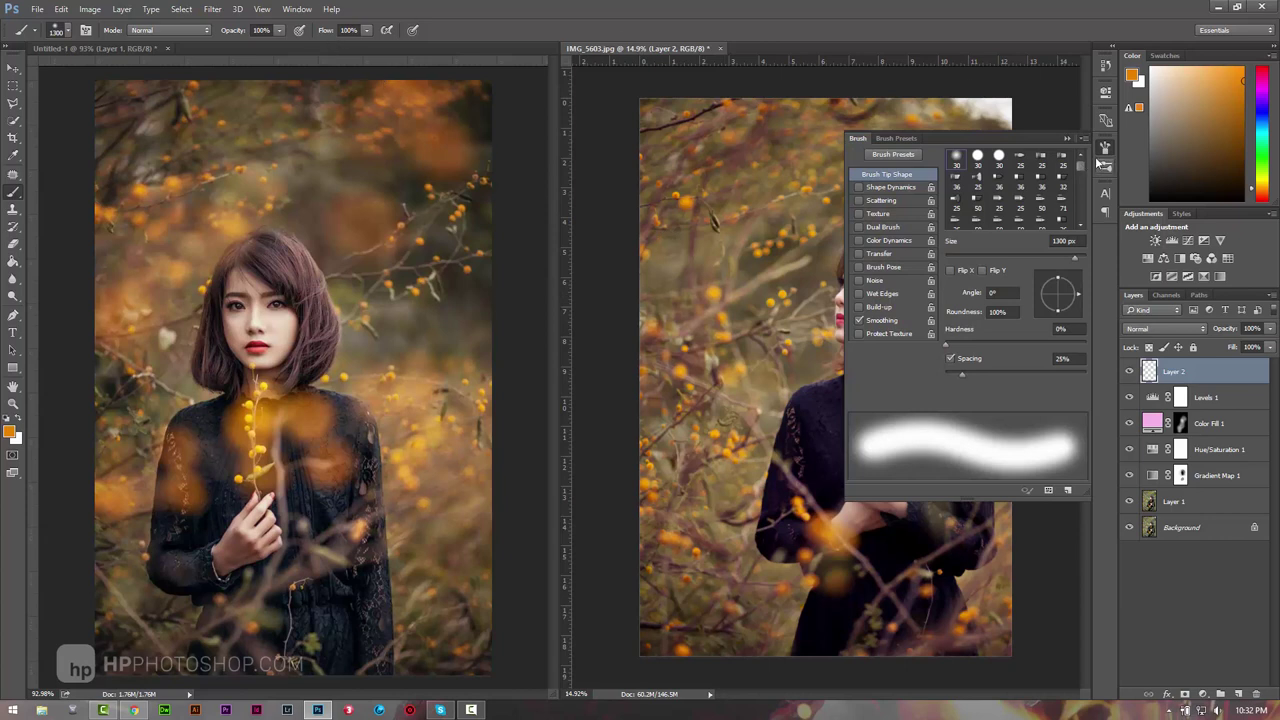
{"action": "left_click", "coordinate": [1070, 139]}
{"action": "left_click", "coordinate": [297, 9]}
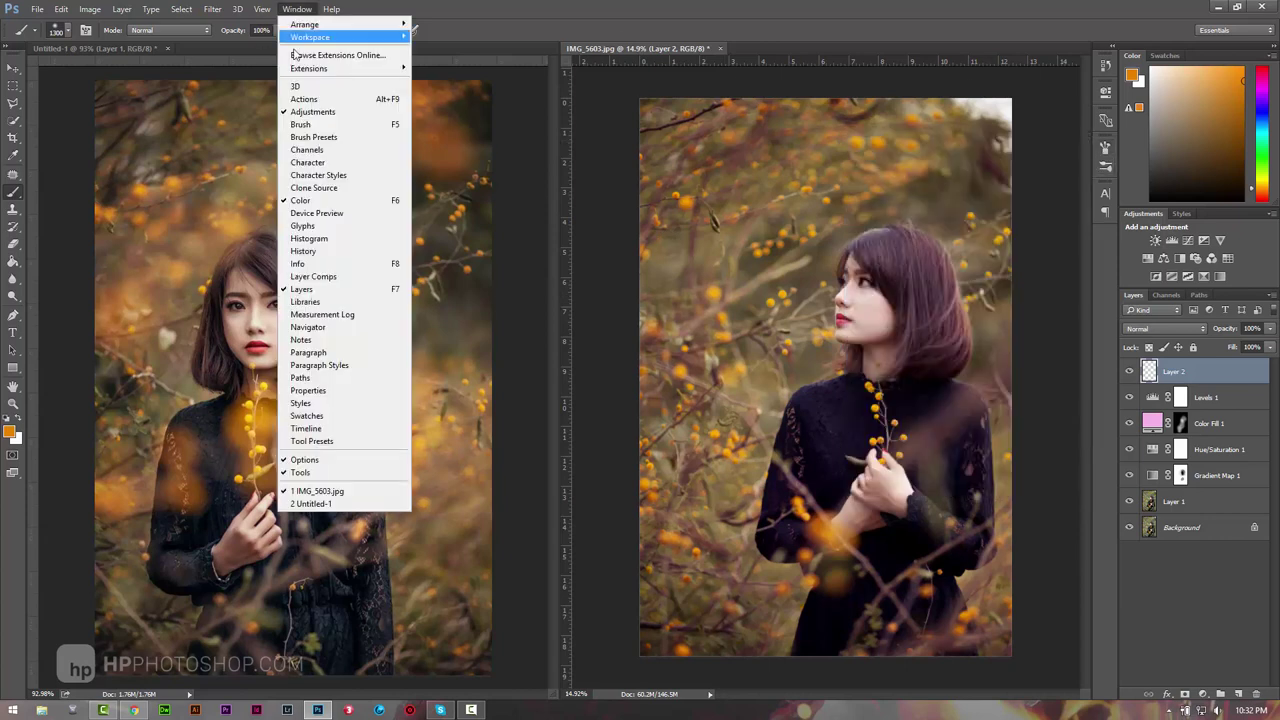
{"action": "left_click", "coordinate": [397, 125]}
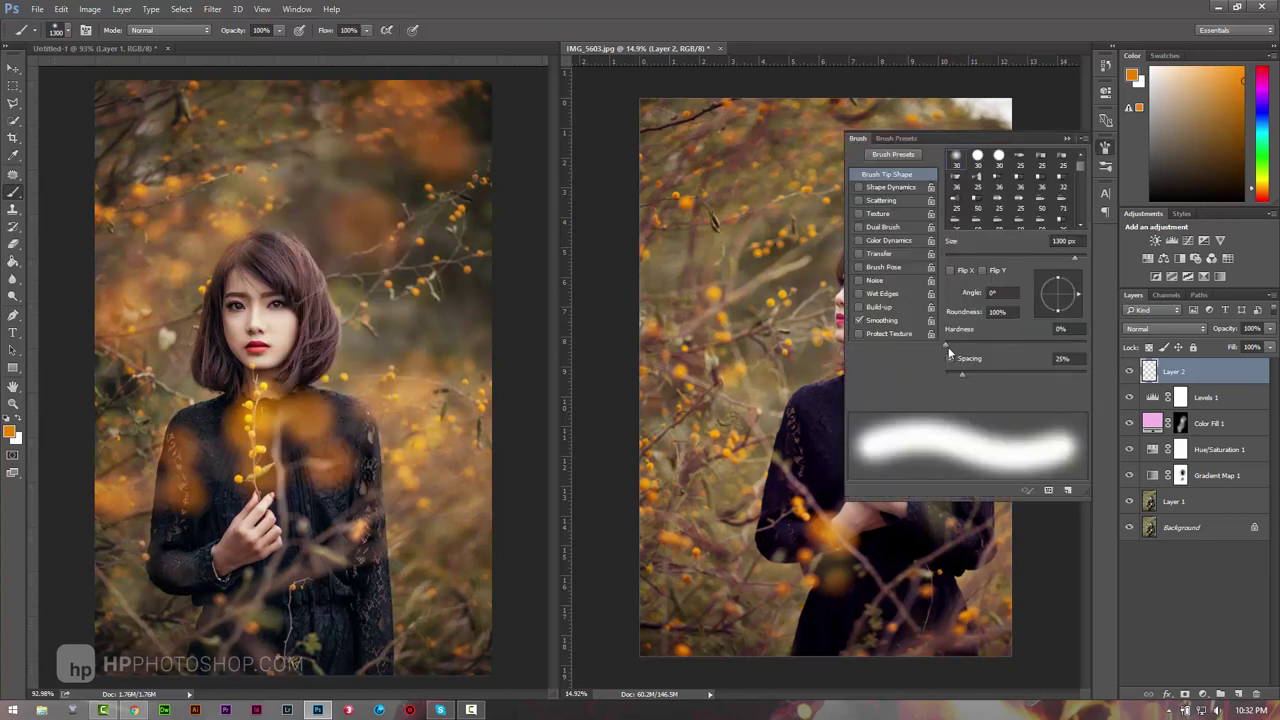
{"action": "left_click_drag", "start_coordinate": [948, 346], "coordinate": [980, 346]}
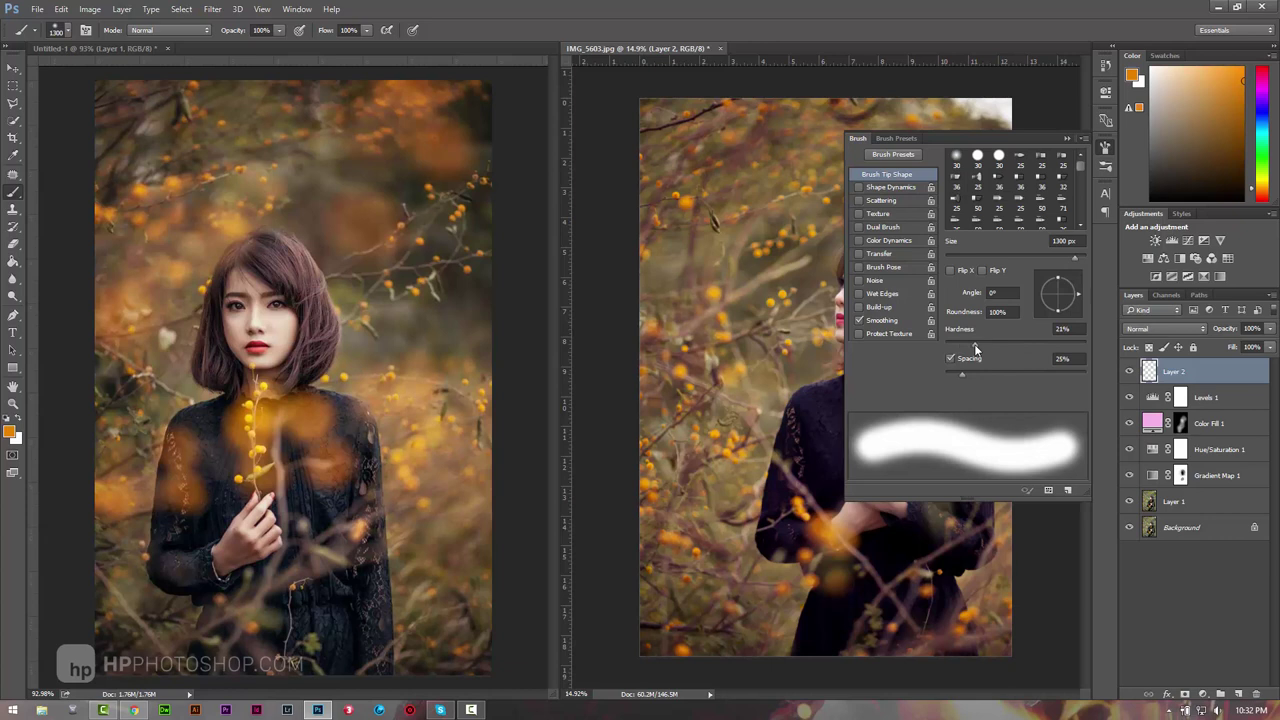
{"action": "left_click_drag", "start_coordinate": [964, 374], "coordinate": [993, 374]}
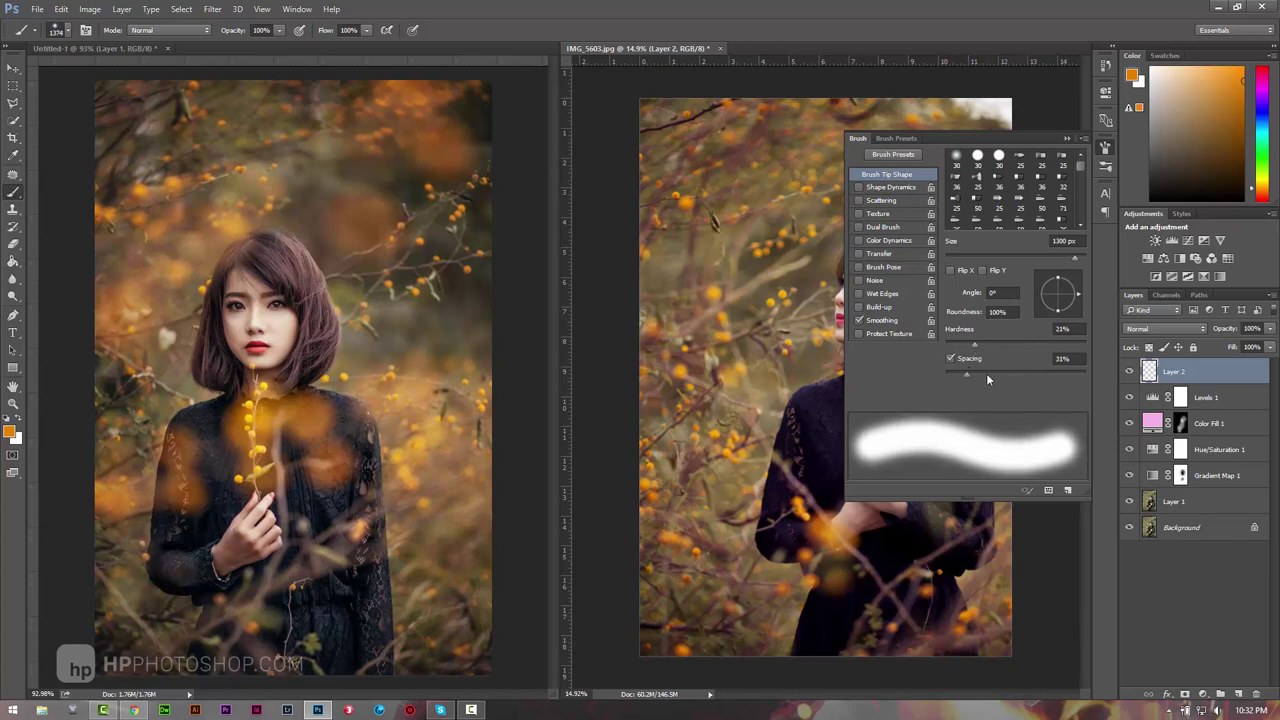
Step: Enable Shape Dynamics, Scattering and Transfer with reduced jitter, then close the brush settings
{"action": "left_click", "coordinate": [892, 187]}
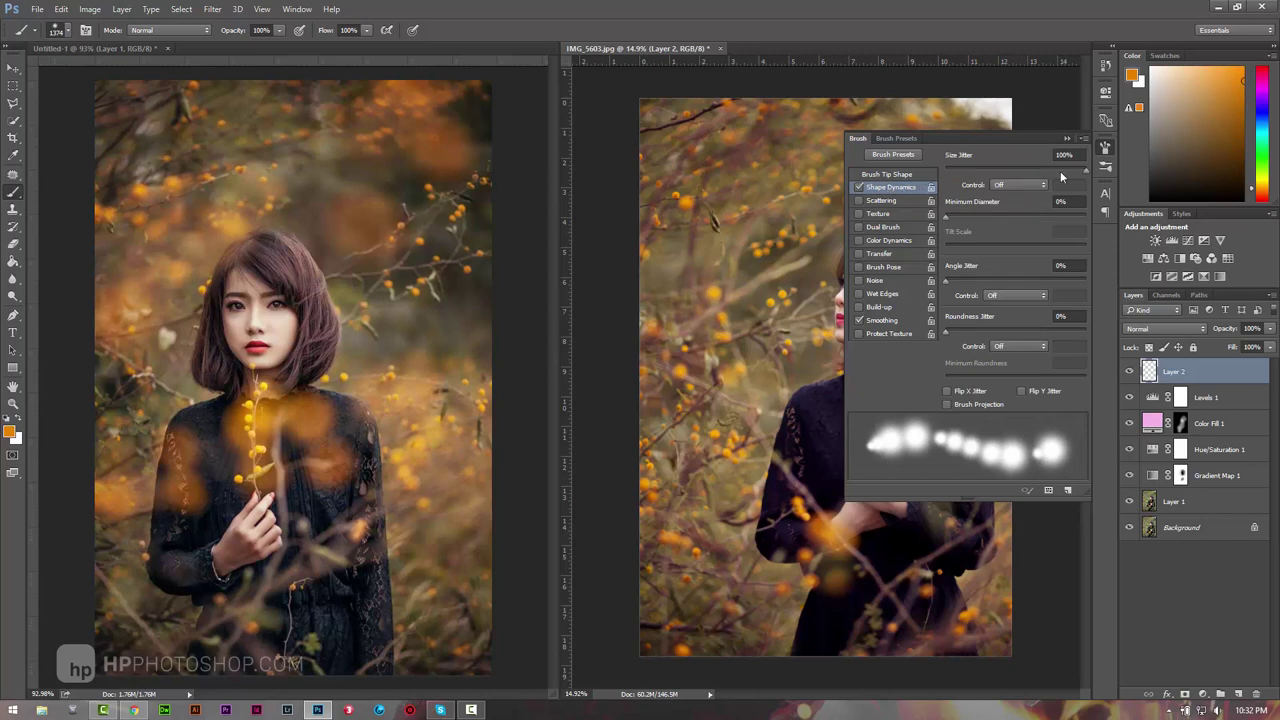
{"action": "mouse_move", "coordinate": [1062, 177]}
{"action": "left_mouse_down"}
{"action": "mouse_move", "coordinate": [944, 170]}
{"action": "mouse_move", "coordinate": [996, 171]}
{"action": "left_mouse_up"}
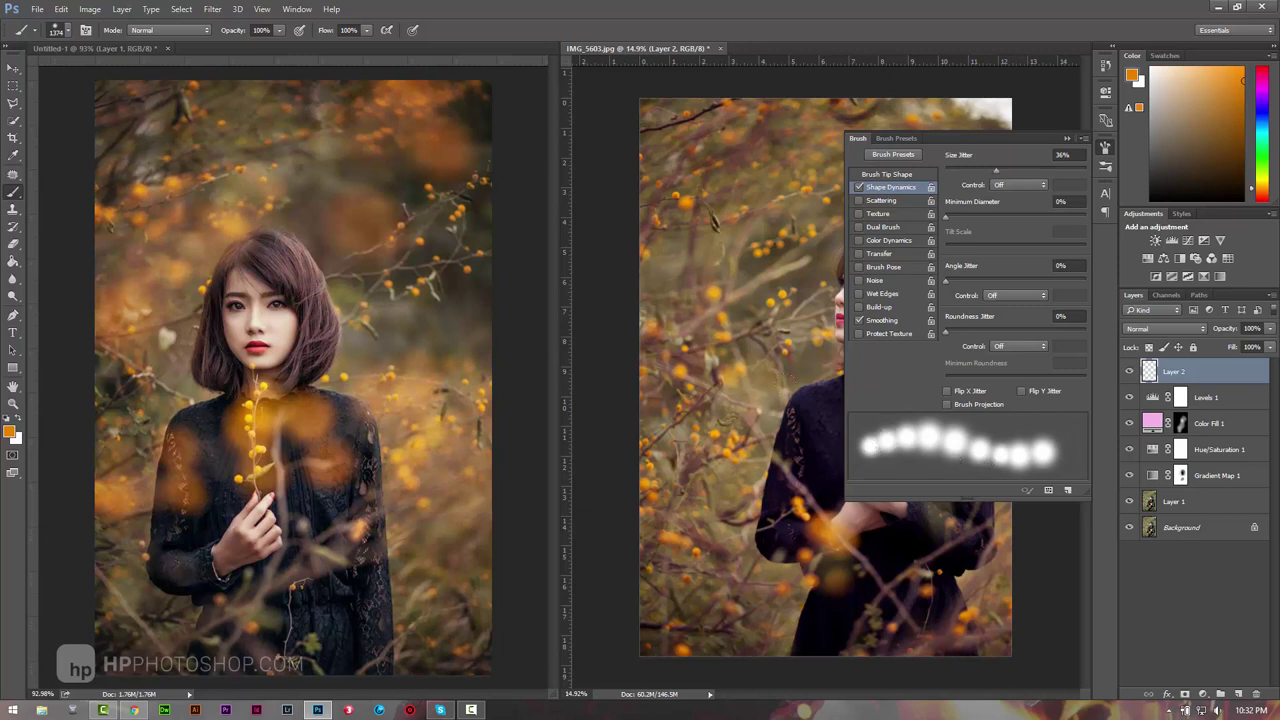
{"action": "left_click", "coordinate": [859, 201]}
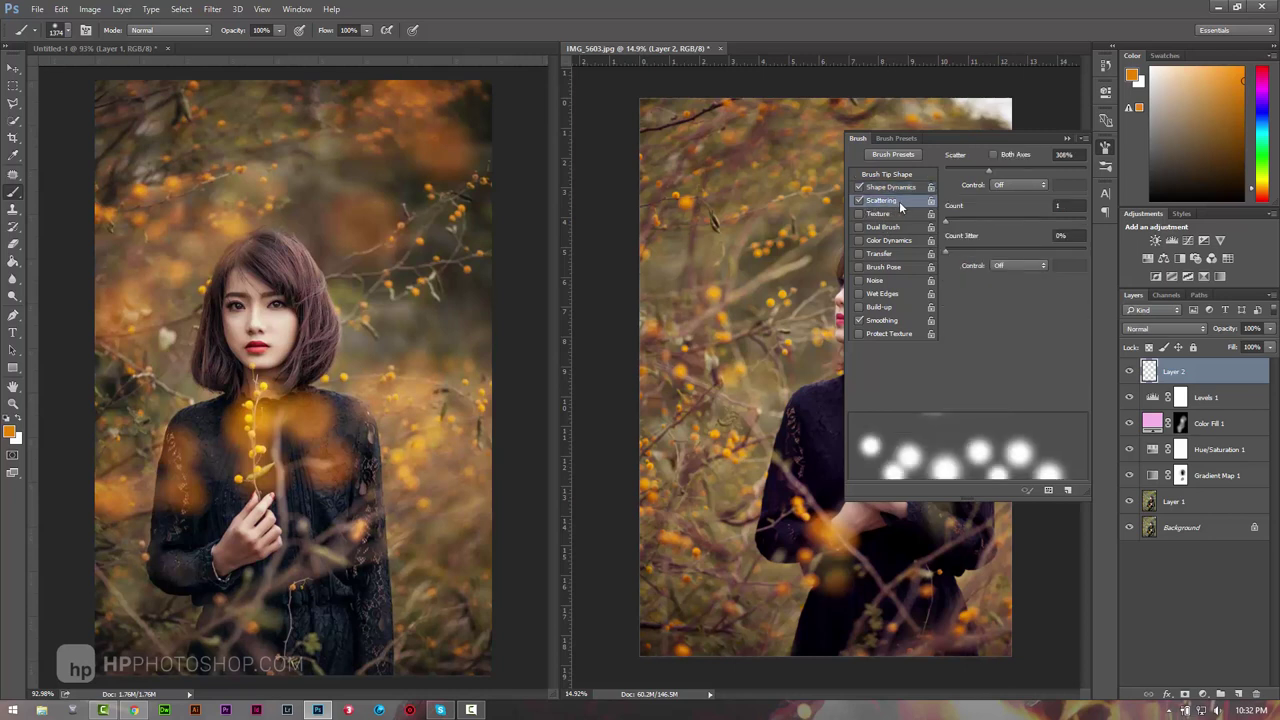
{"action": "mouse_move", "coordinate": [993, 172]}
{"action": "left_mouse_down"}
{"action": "mouse_move", "coordinate": [966, 188]}
{"action": "mouse_move", "coordinate": [988, 189]}
{"action": "left_mouse_up"}
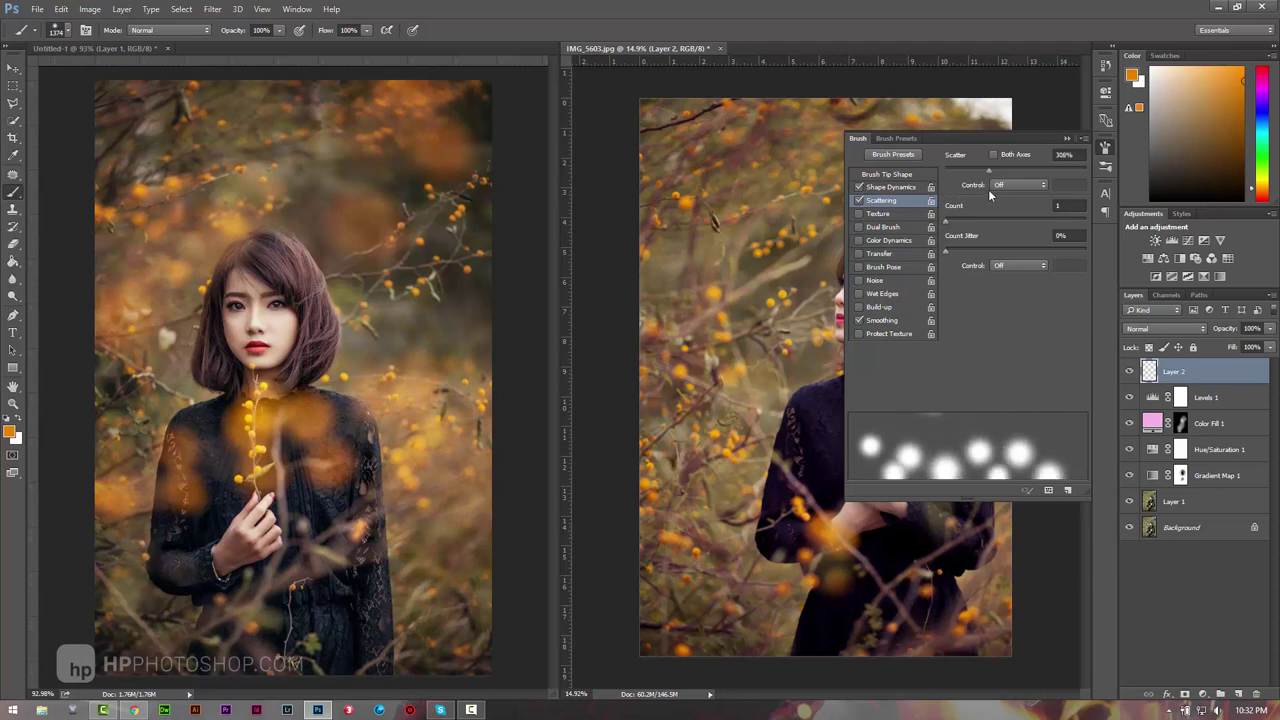
{"action": "left_click", "coordinate": [892, 255]}
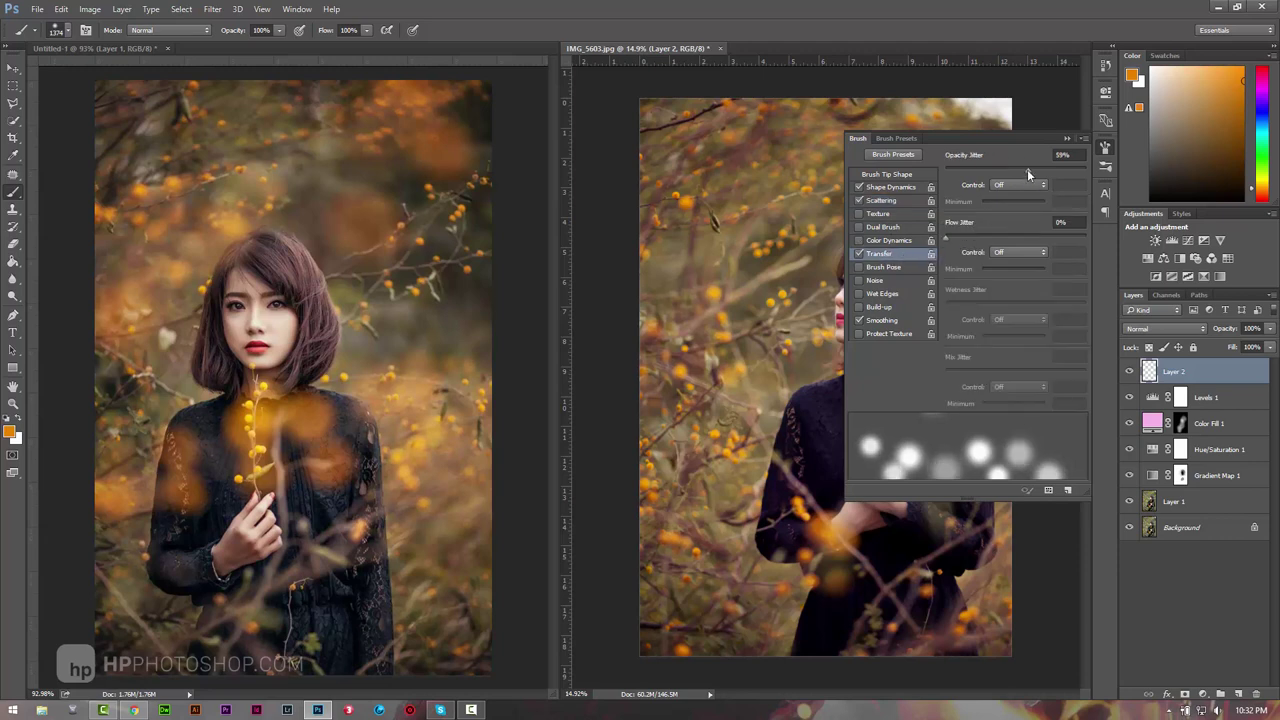
{"action": "mouse_move", "coordinate": [1027, 169]}
{"action": "left_mouse_down"}
{"action": "mouse_move", "coordinate": [918, 168]}
{"action": "mouse_move", "coordinate": [1042, 170]}
{"action": "mouse_move", "coordinate": [1029, 174]}
{"action": "left_mouse_up"}
{"action": "left_click", "coordinate": [1066, 139]}
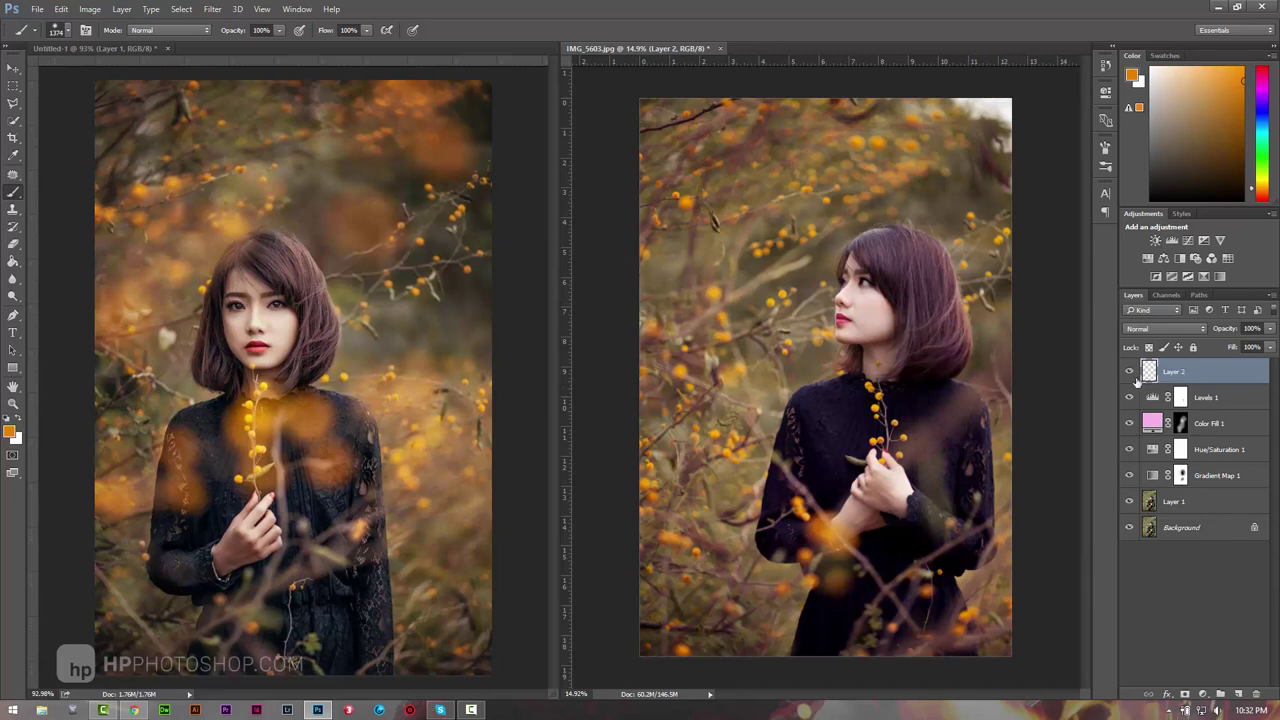
Step: Paint and undo two test orange dabs, then shrink the brush to 700
{"action": "left_click", "coordinate": [700, 316]}
{"action": "left_click", "coordinate": [757, 180]}
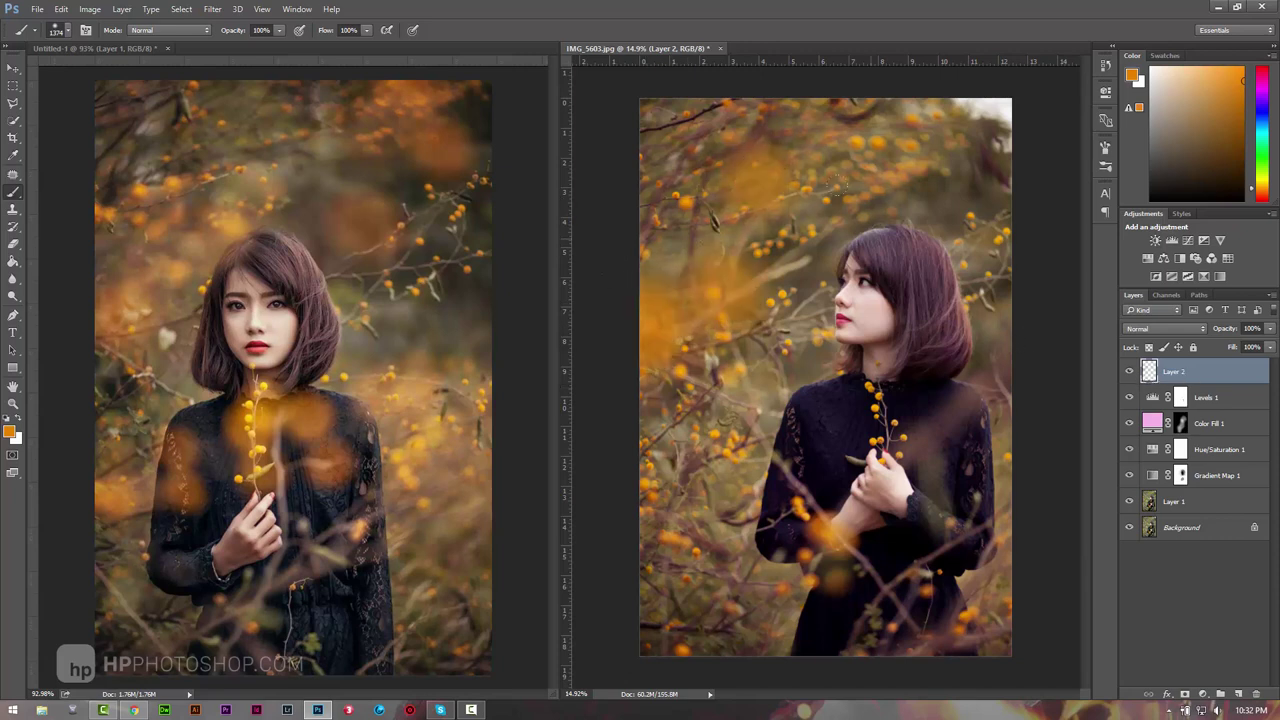
{"action": "key", "text": "ctrl+alt+z"}
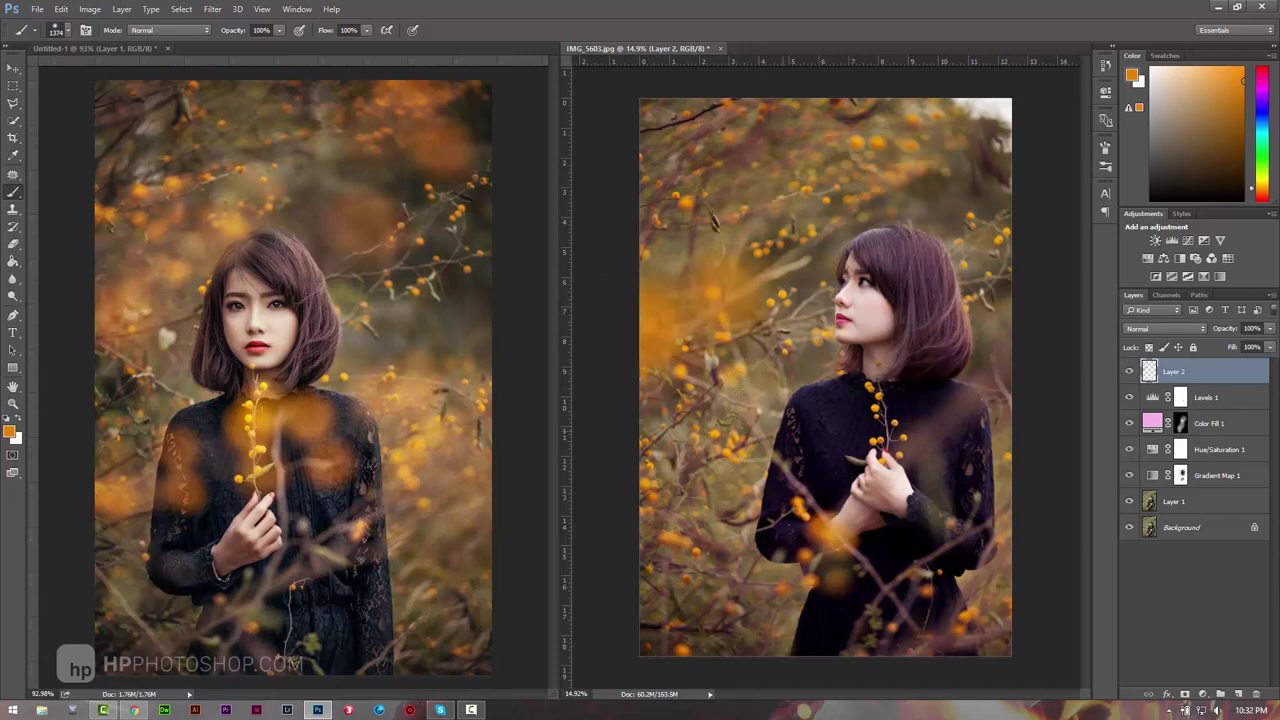
{"action": "key", "text": "ctrl+alt+z"}
{"action": "key", "text": "bracketleft"}
{"action": "key", "text": "bracketleft"}
{"action": "key", "text": "bracketleft"}
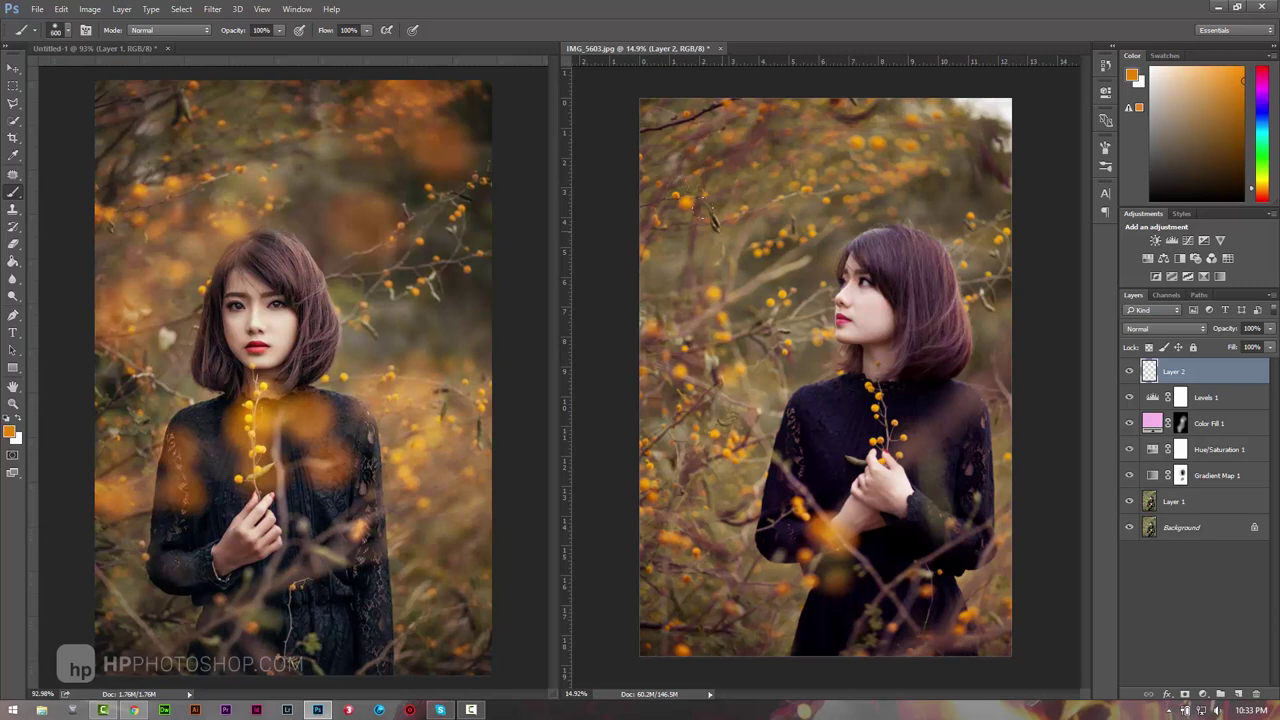
Step: Scatter orange bokeh dots across the background, then add large 1100-px blobs along the bottom
{"action": "left_click_drag", "start_coordinate": [687, 188], "coordinate": [893, 146]}
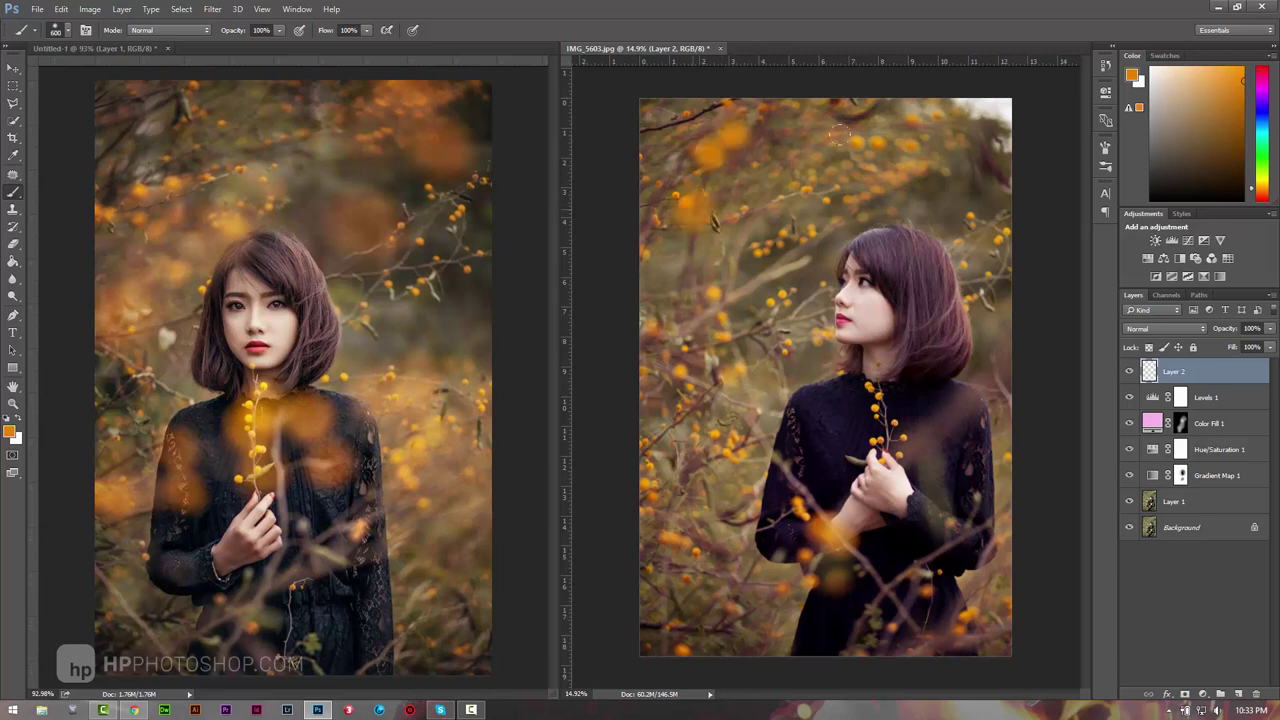
{"action": "left_click_drag", "start_coordinate": [648, 370], "coordinate": [666, 458]}
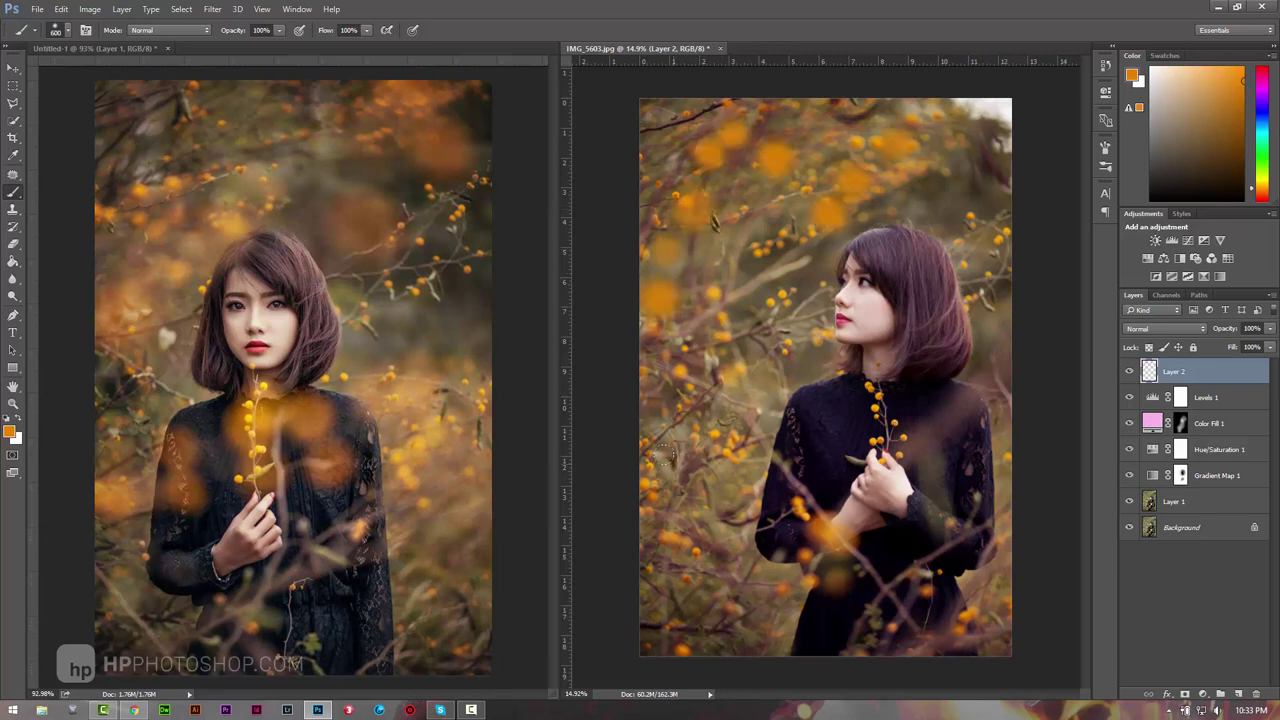
{"action": "key", "text": "bracketright"}
{"action": "key", "text": "bracketright"}
{"action": "key", "text": "bracketright"}
{"action": "left_click", "coordinate": [673, 556]}
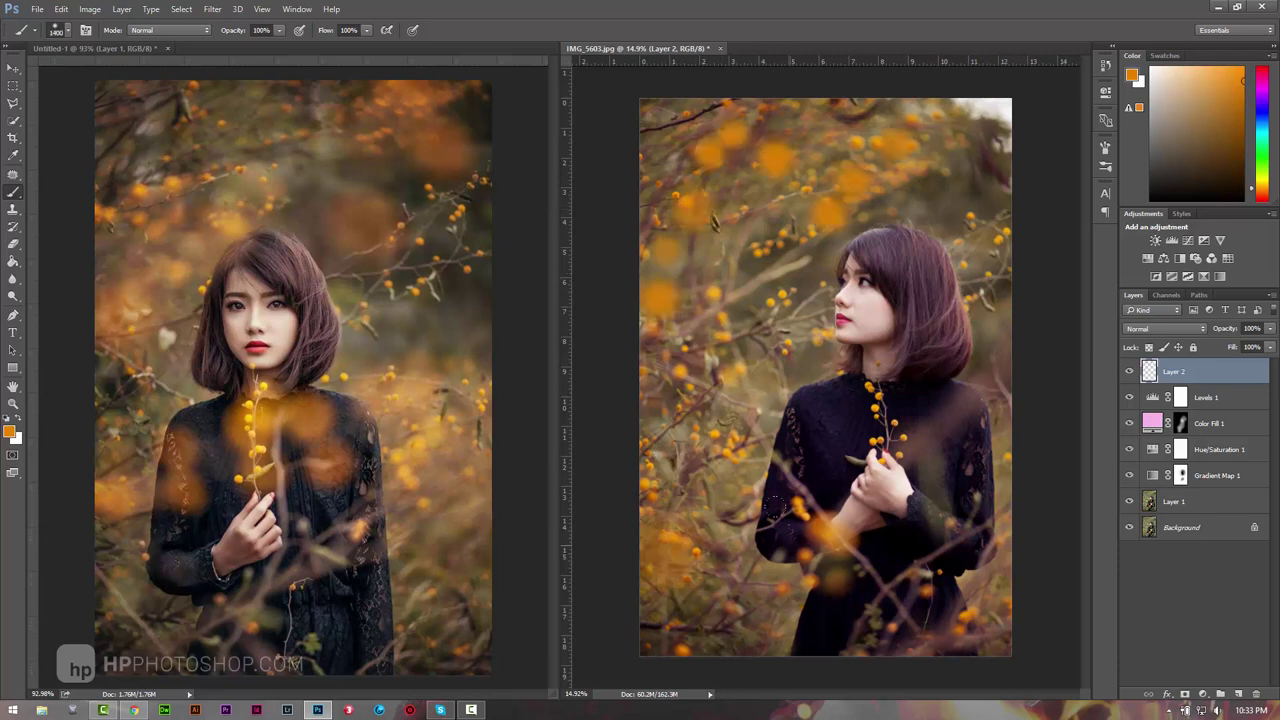
{"action": "left_click", "coordinate": [825, 552]}
{"action": "left_click", "coordinate": [964, 505]}
{"action": "left_click", "coordinate": [912, 616]}
{"action": "left_click", "coordinate": [680, 628]}
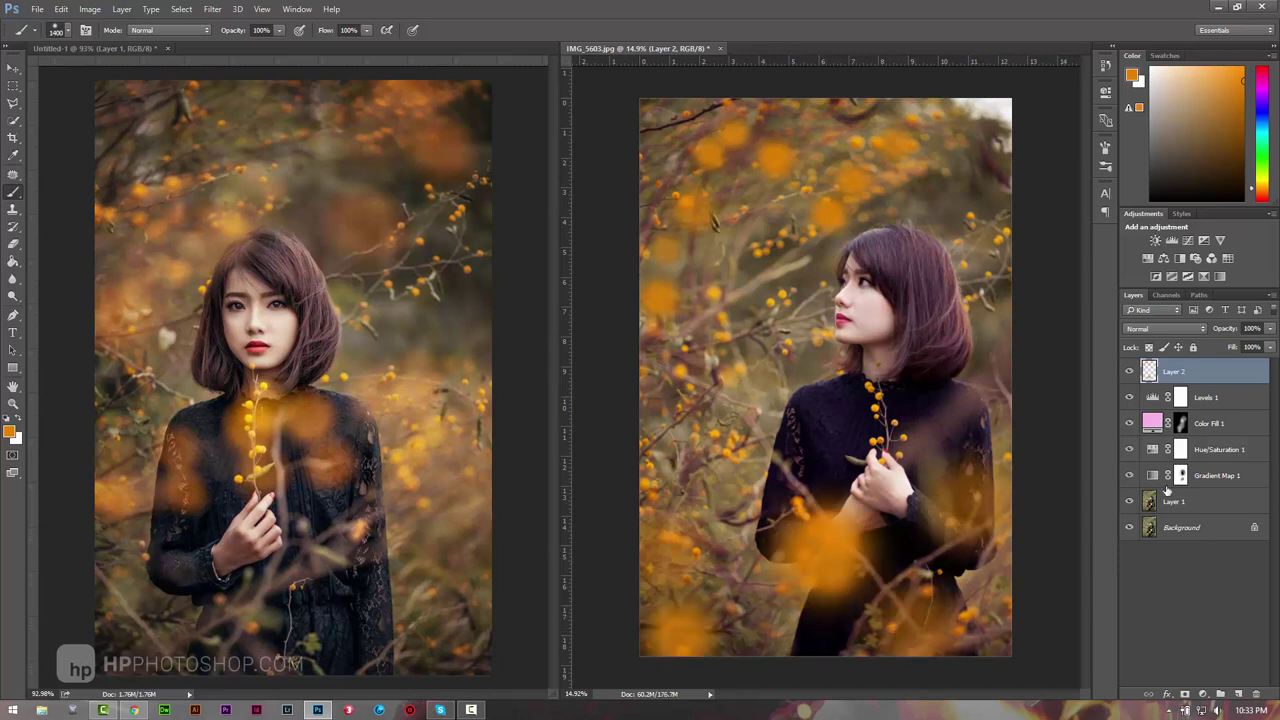
Step: Fade Layer 2 to 68% opacity
{"action": "left_click", "coordinate": [1222, 330]}
{"action": "left_click_drag", "start_coordinate": [1208, 336], "coordinate": [1200, 338]}
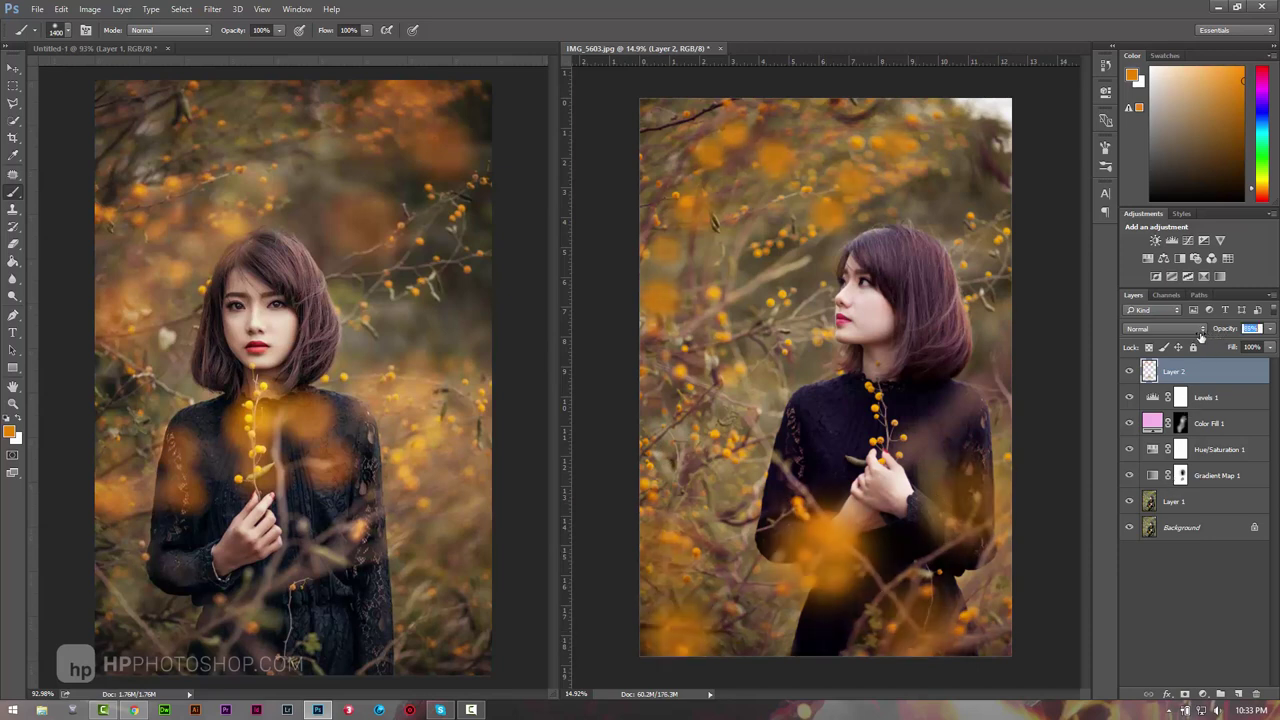
{"action": "type", "text": "68"}
{"action": "key", "text": "Return"}
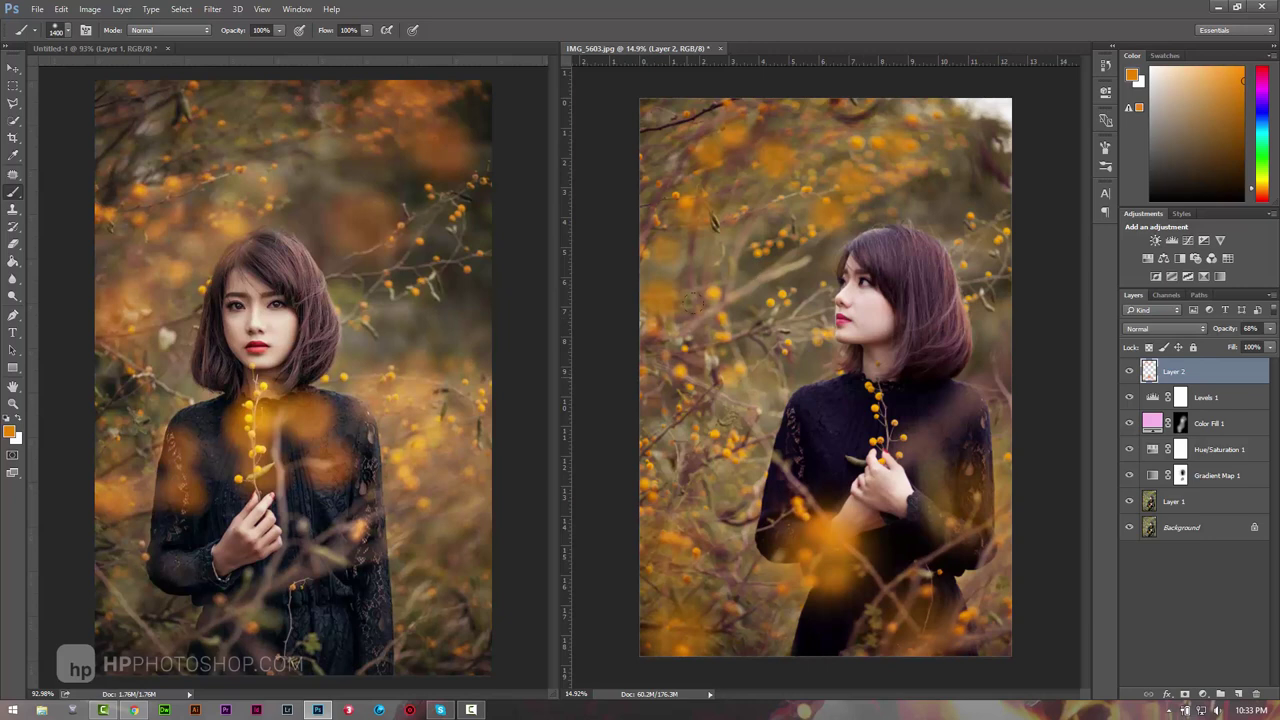
Step: Add a few more bokeh blobs, including a brighter patch beside her shoulder
{"action": "left_click", "coordinate": [685, 376]}
{"action": "left_click", "coordinate": [995, 125]}
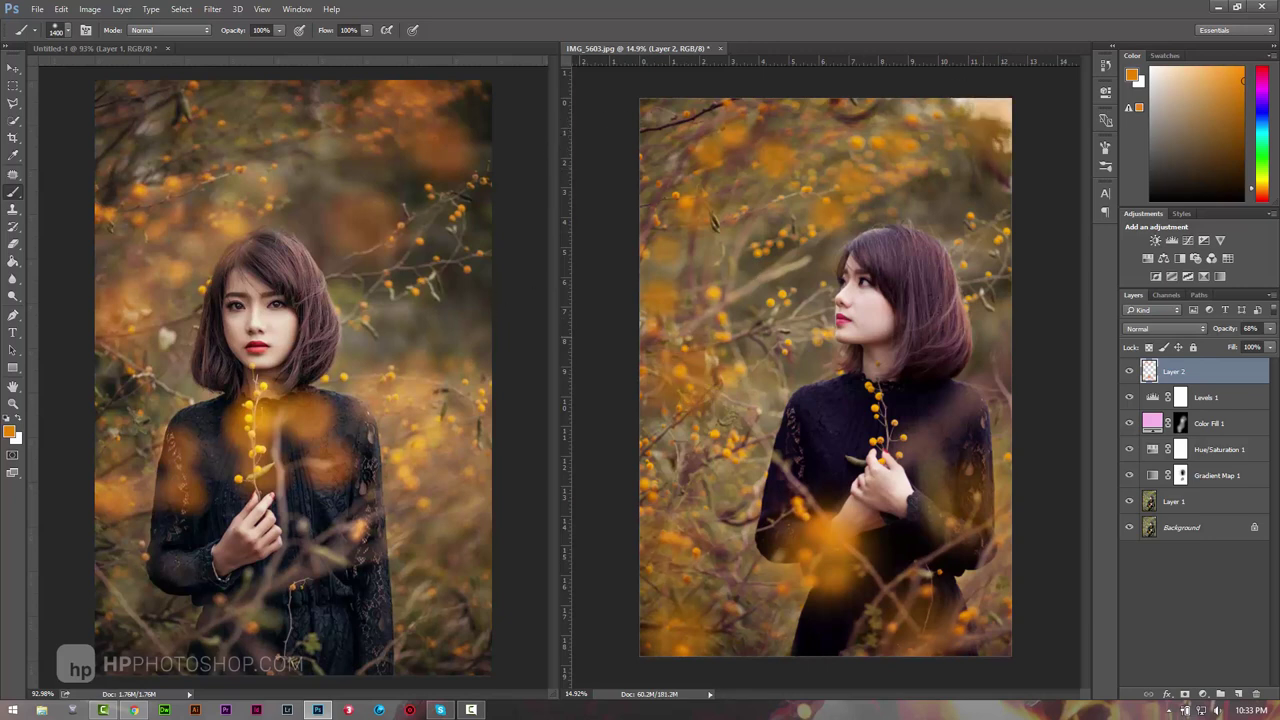
{"action": "left_click", "coordinate": [1000, 336]}
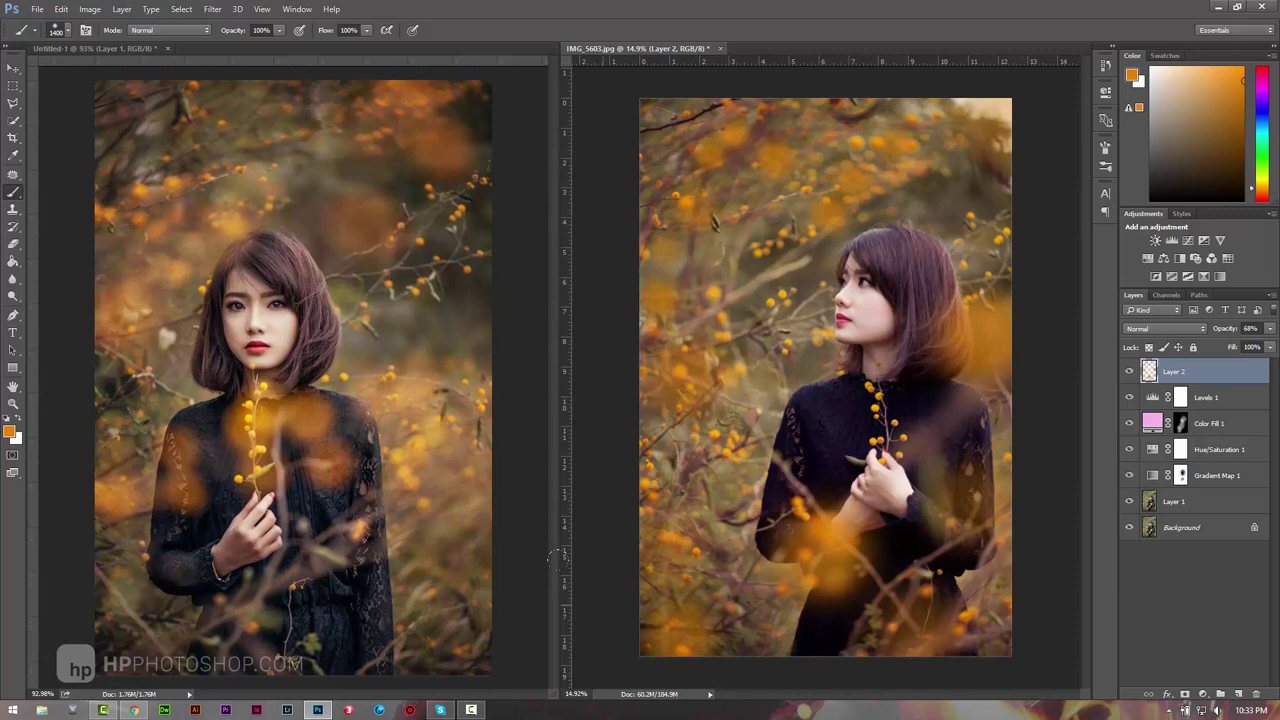
{"action": "key", "text": "ctrl+z"}
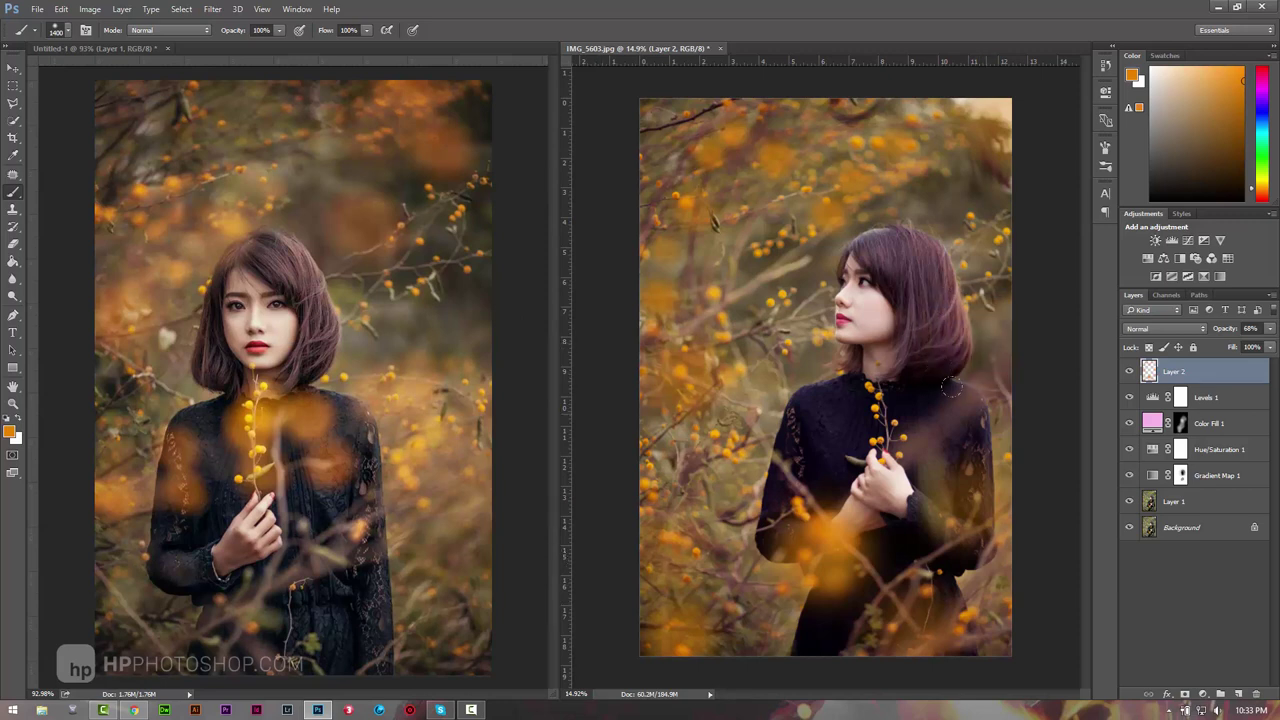
{"action": "left_click", "coordinate": [951, 387]}
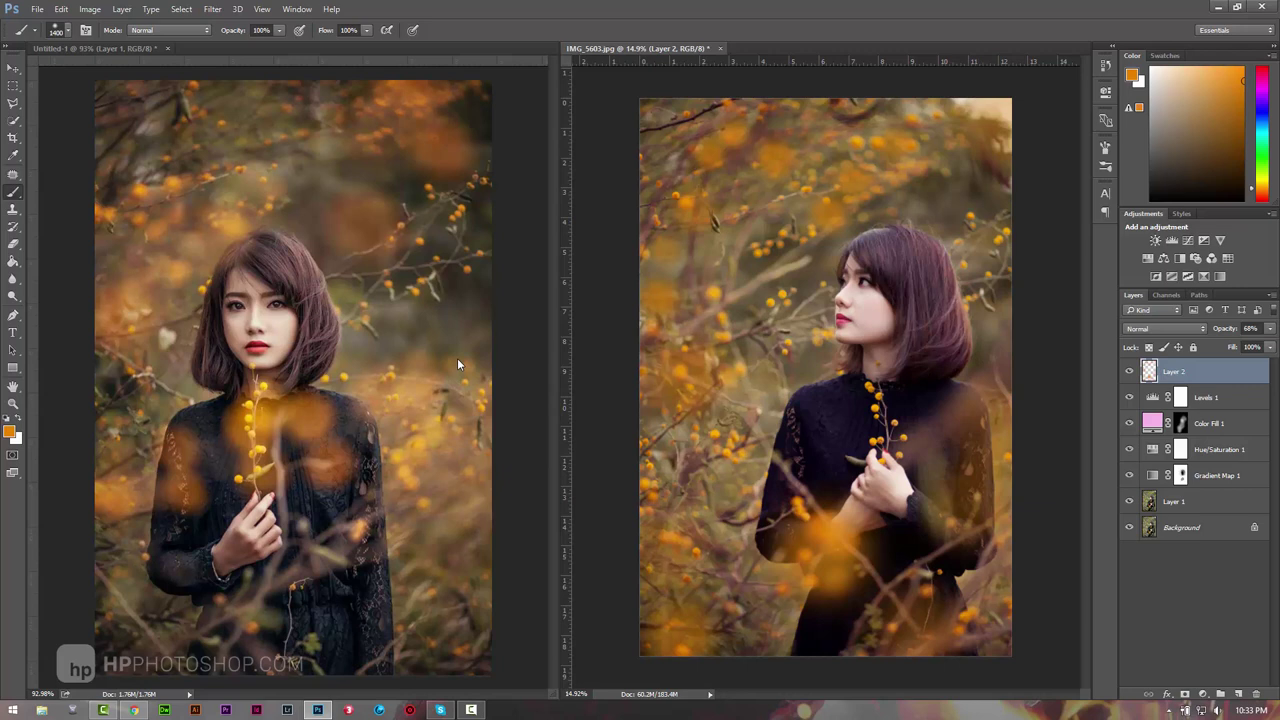
Step: Zoom the reference photo to about 128% around her face, then reactivate the edited portrait
{"action": "key", "text": "z"}
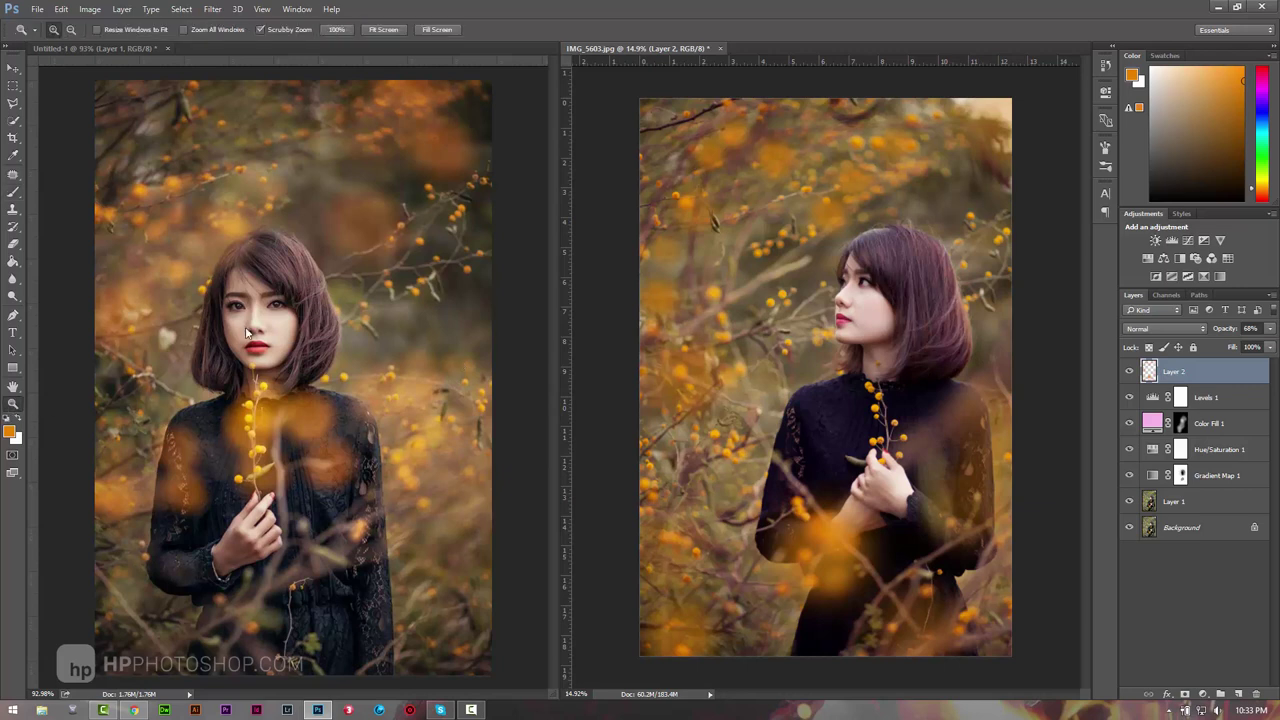
{"action": "left_click", "coordinate": [253, 318]}
{"action": "mouse_move", "coordinate": [269, 325]}
{"action": "left_mouse_down"}
{"action": "mouse_move", "coordinate": [311, 326]}
{"action": "mouse_move", "coordinate": [275, 319]}
{"action": "left_mouse_up"}
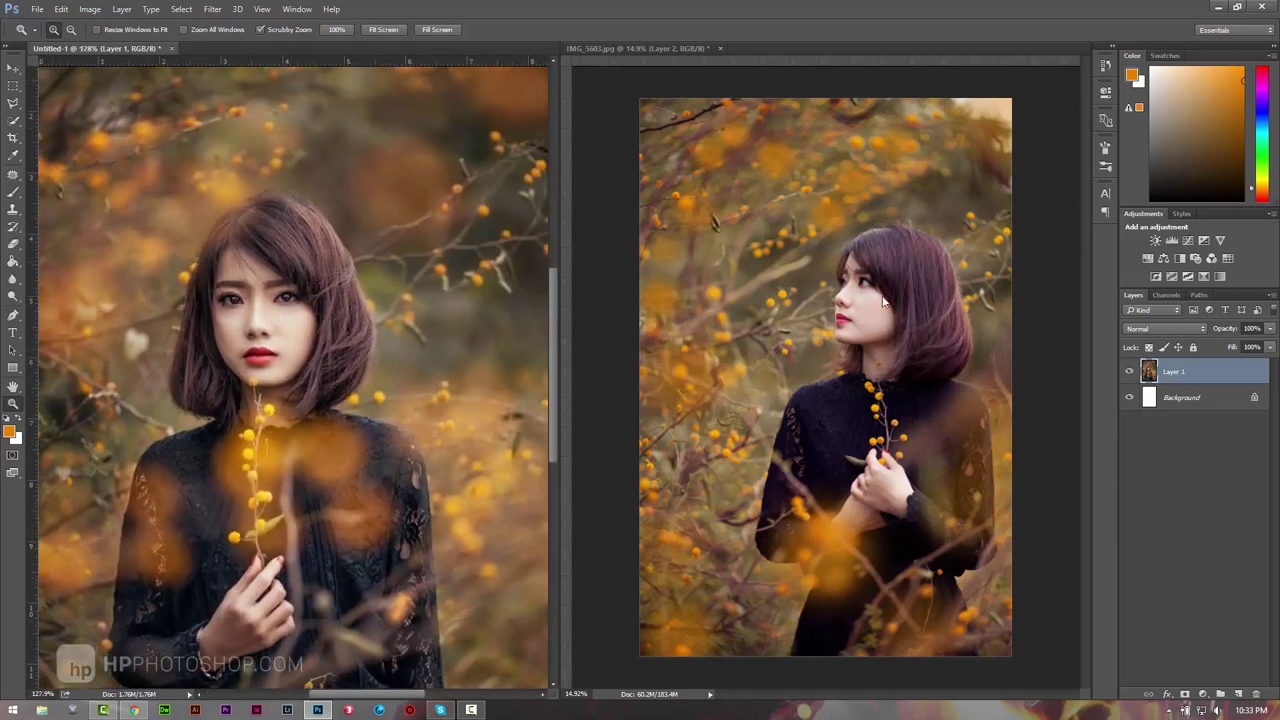
{"action": "left_click", "coordinate": [930, 305]}
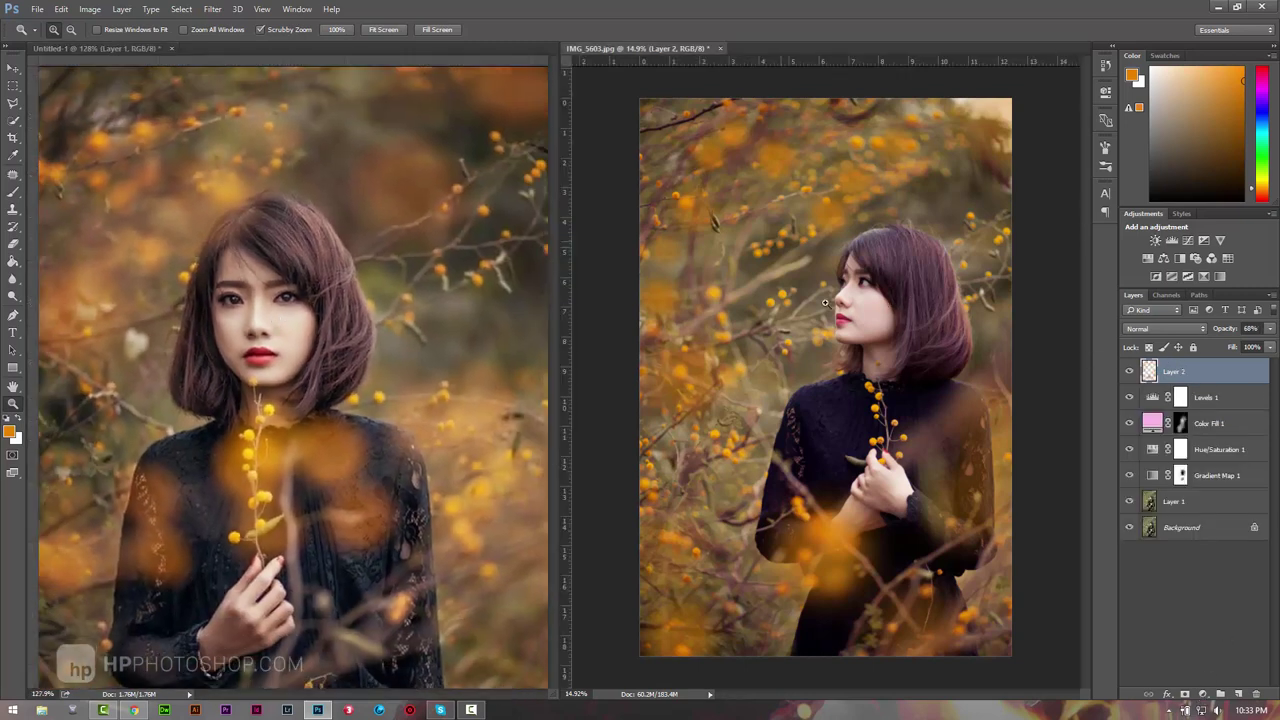